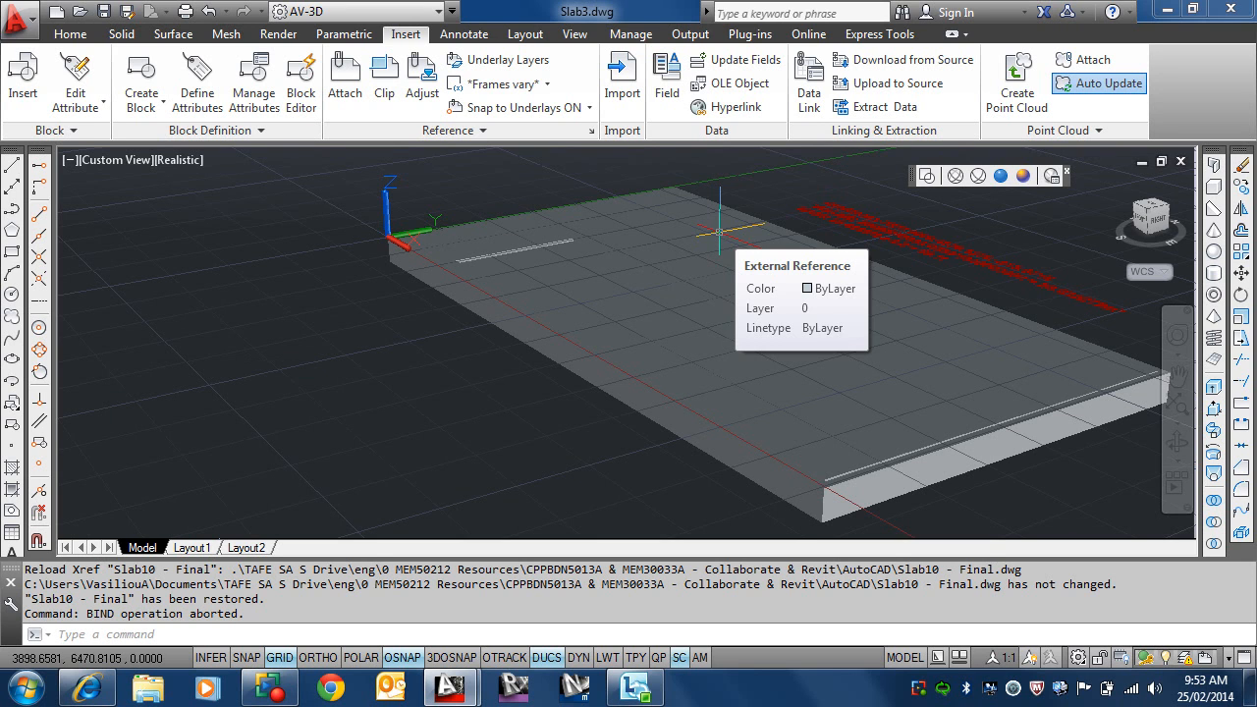
Step: Display the slab in the Shaded with edges visual style and turn off the drawing grid
scroll(823, 499, "up", 3)
middle_click_drag(827, 482, 721, 260)
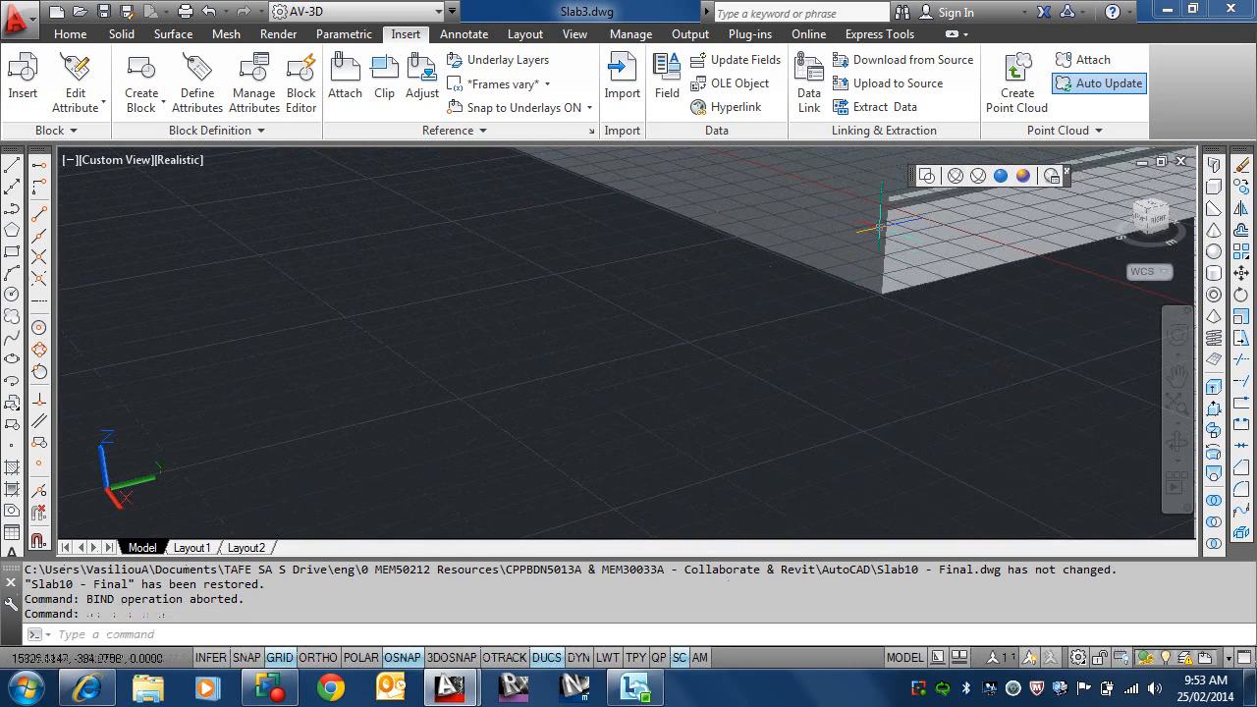
scroll(890, 214, "up", 2)
middle_click_drag(889, 212, 658, 441)
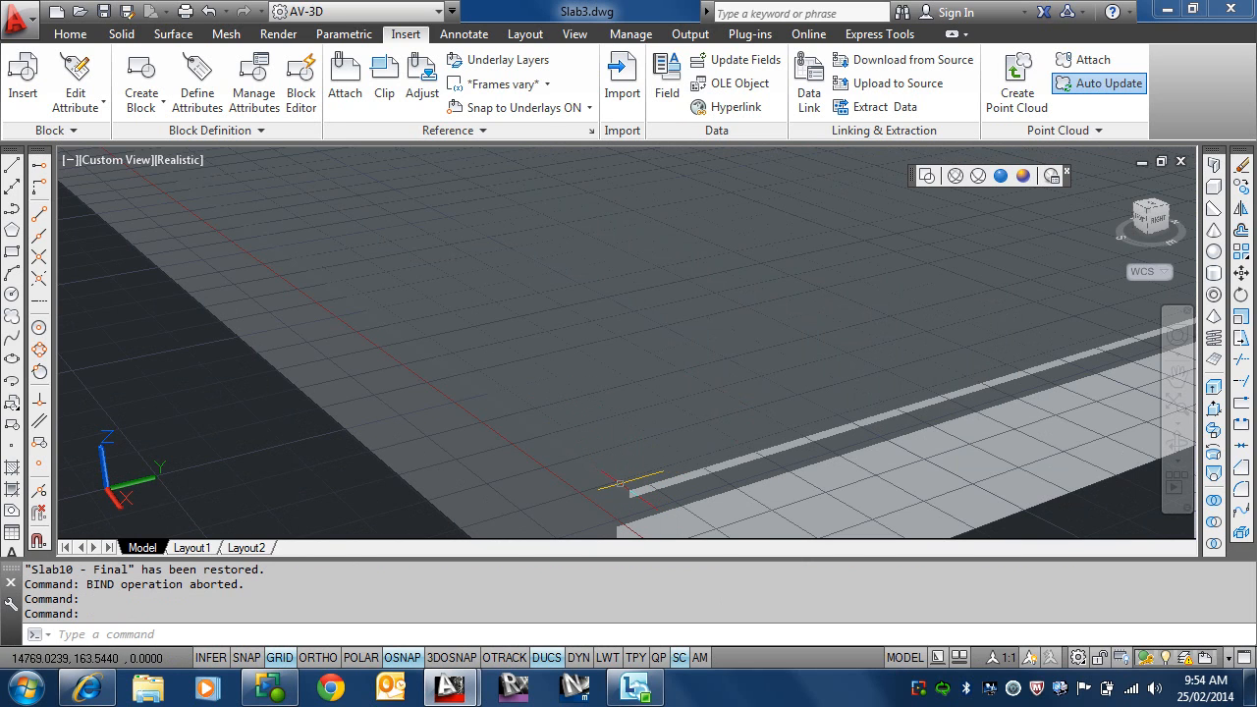
mouse_move(620, 484)
scroll(651, 453, "down", 2)
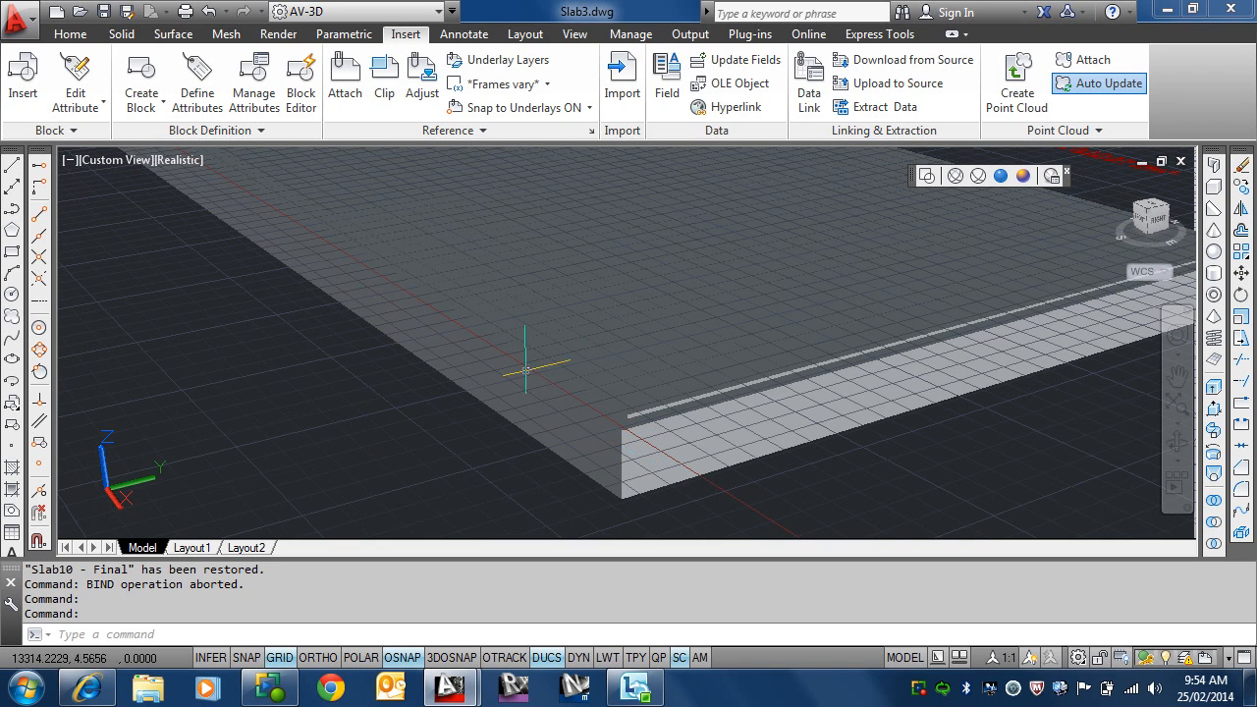
left_click(187, 160)
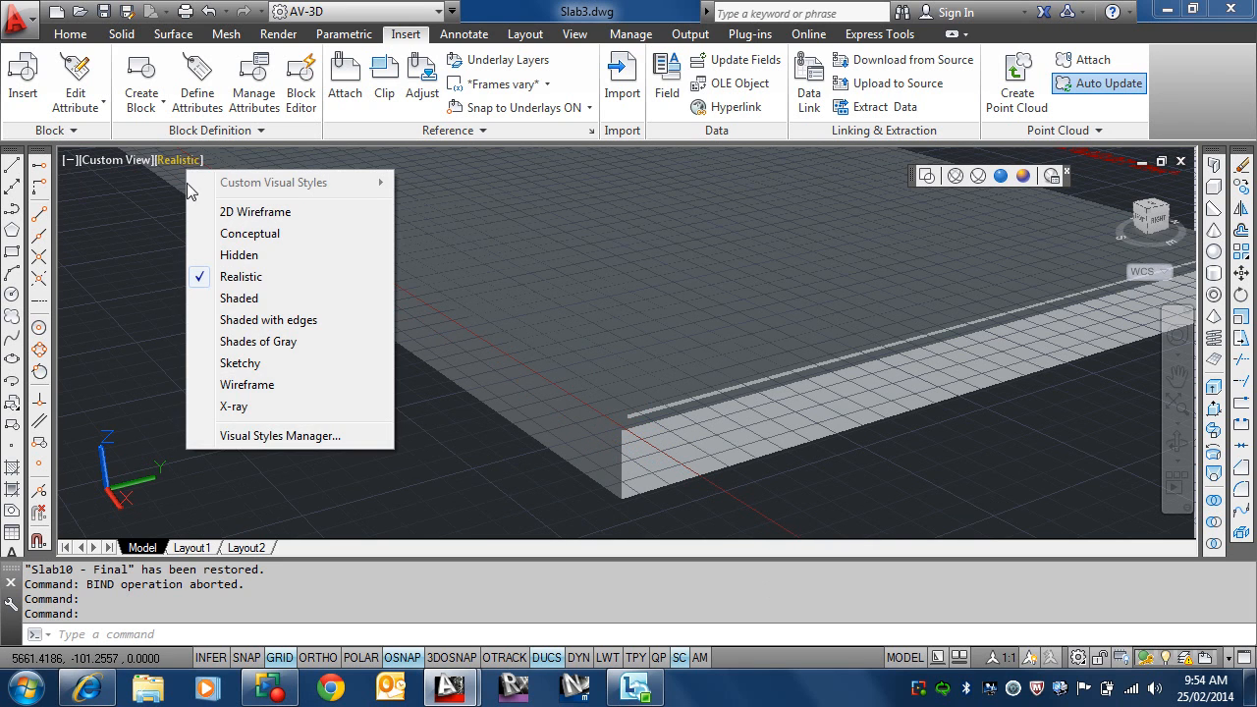
left_click(260, 321)
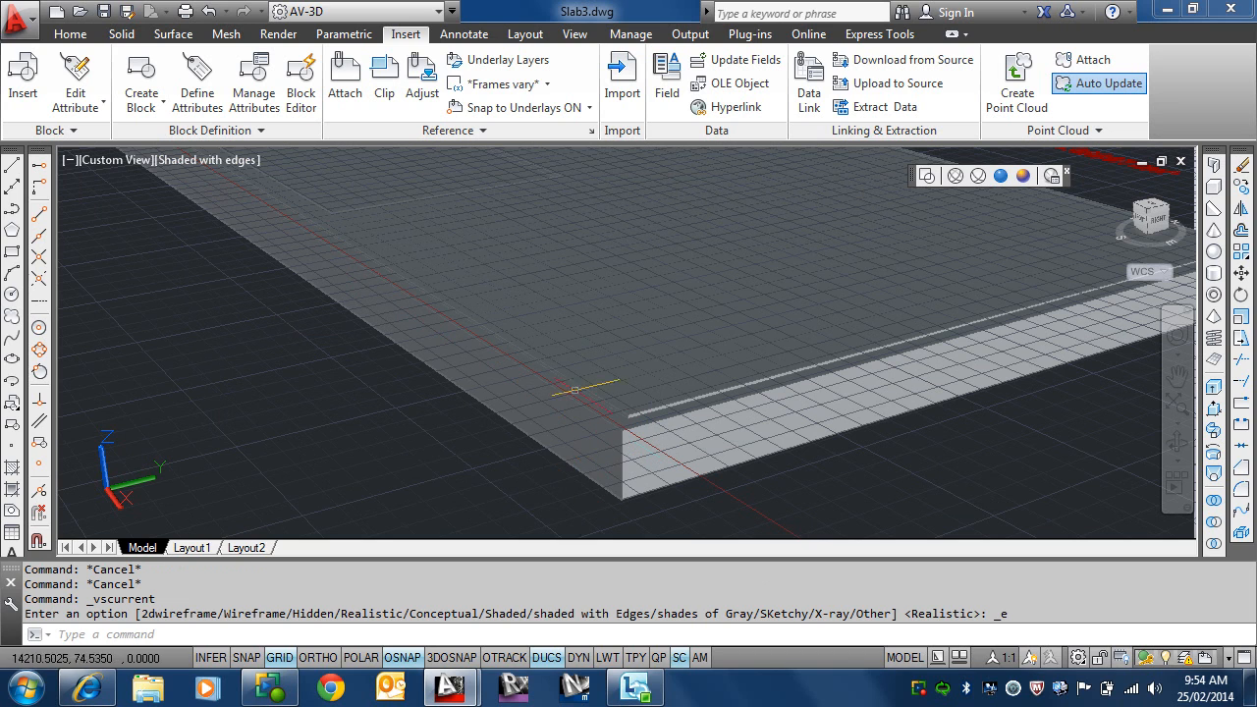
left_click(280, 657)
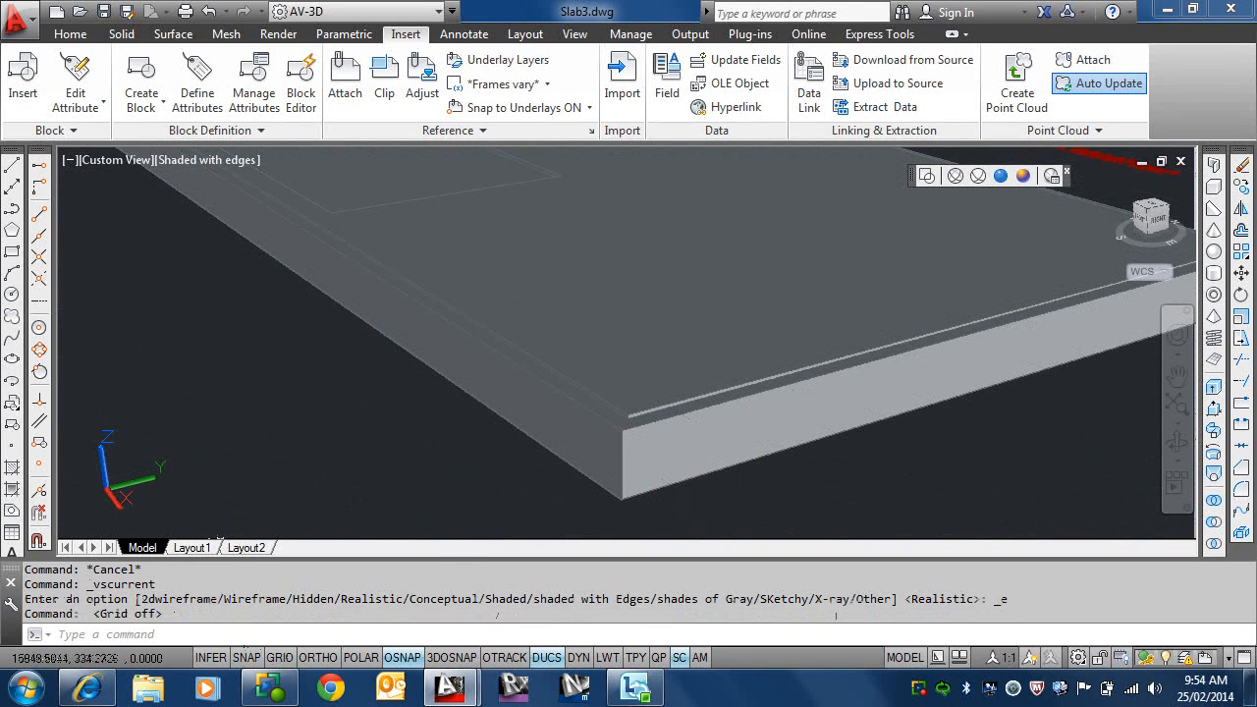
scroll(619, 424, "up", 3)
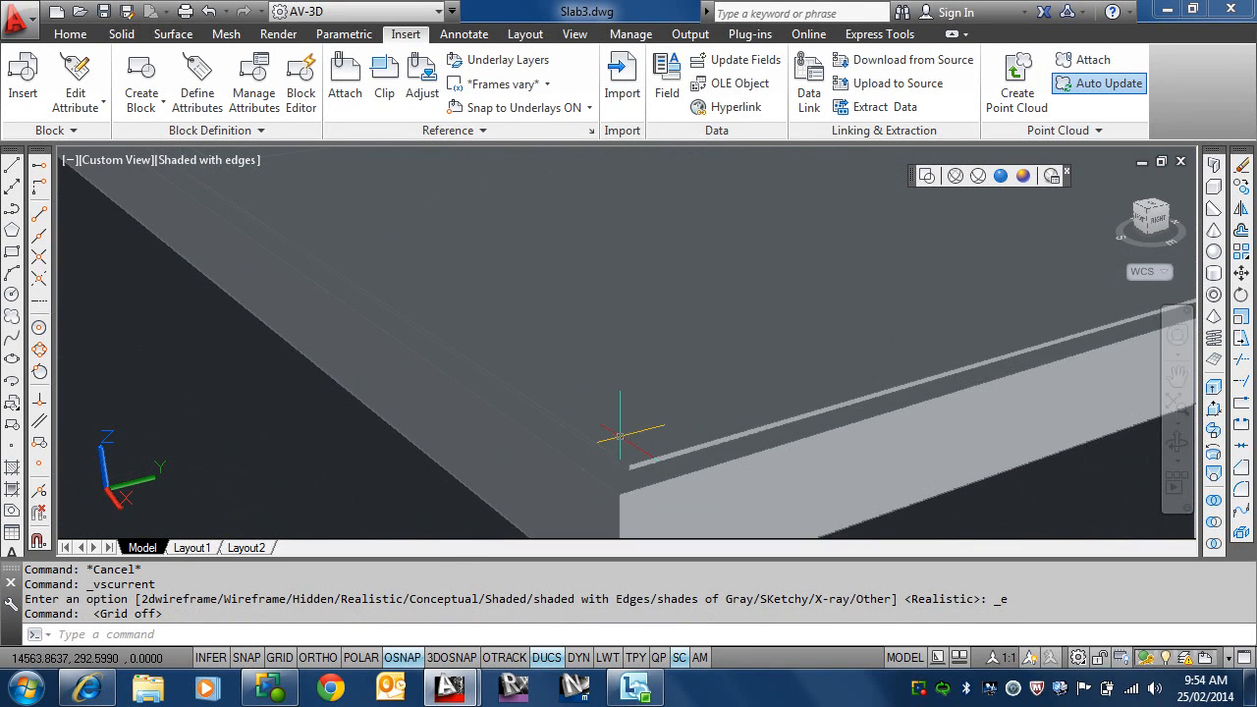
middle_click_drag(627, 424, 606, 373)
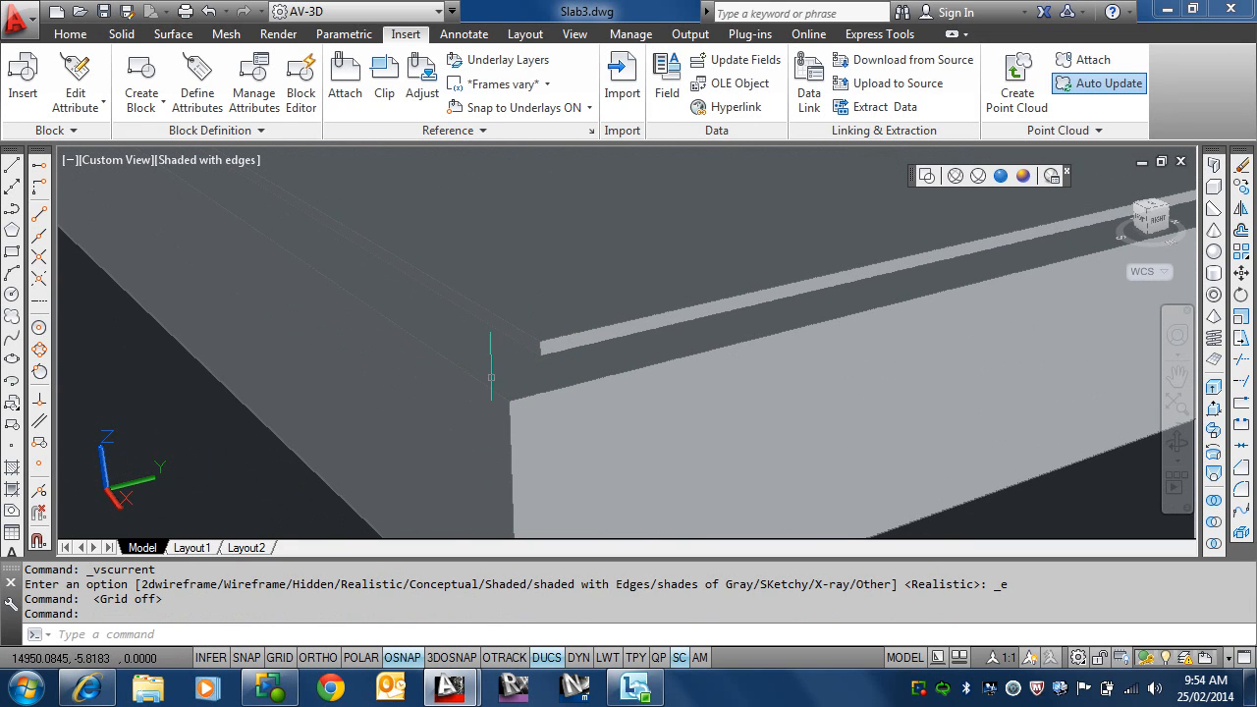
mouse_move(516, 368)
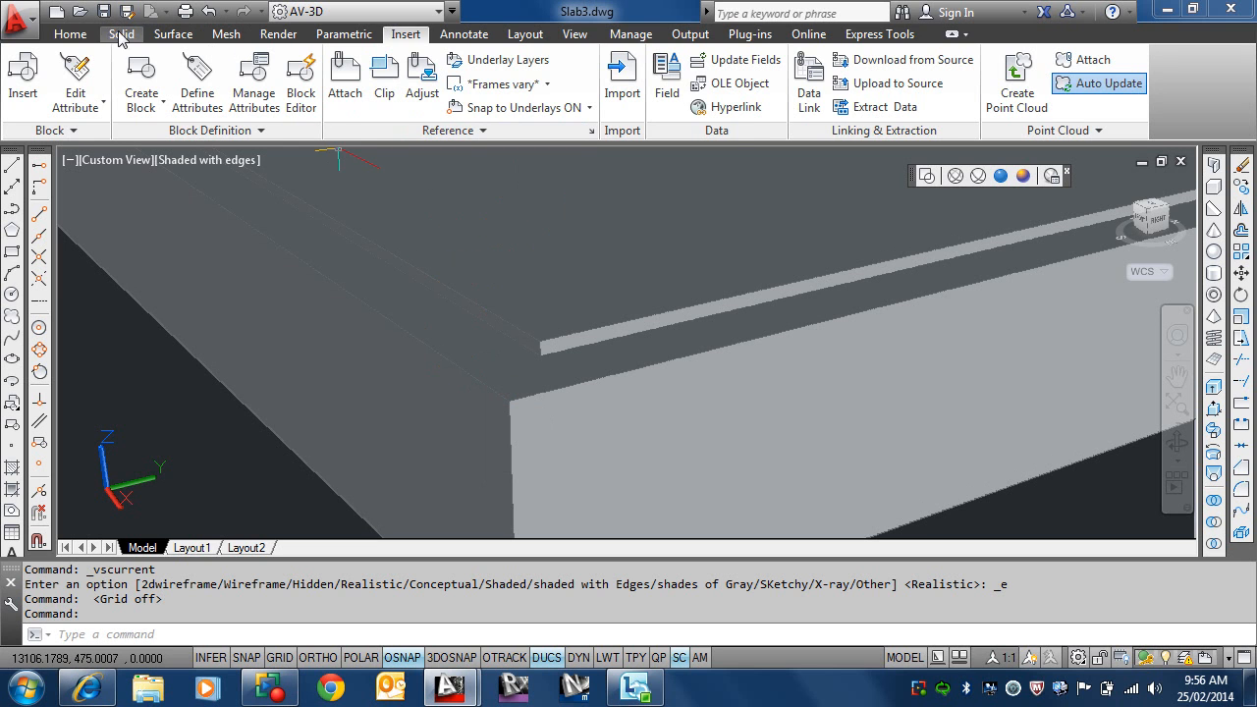
Step: Open the Layer Properties Manager for the drawing
left_click(69, 34)
left_click(1108, 89)
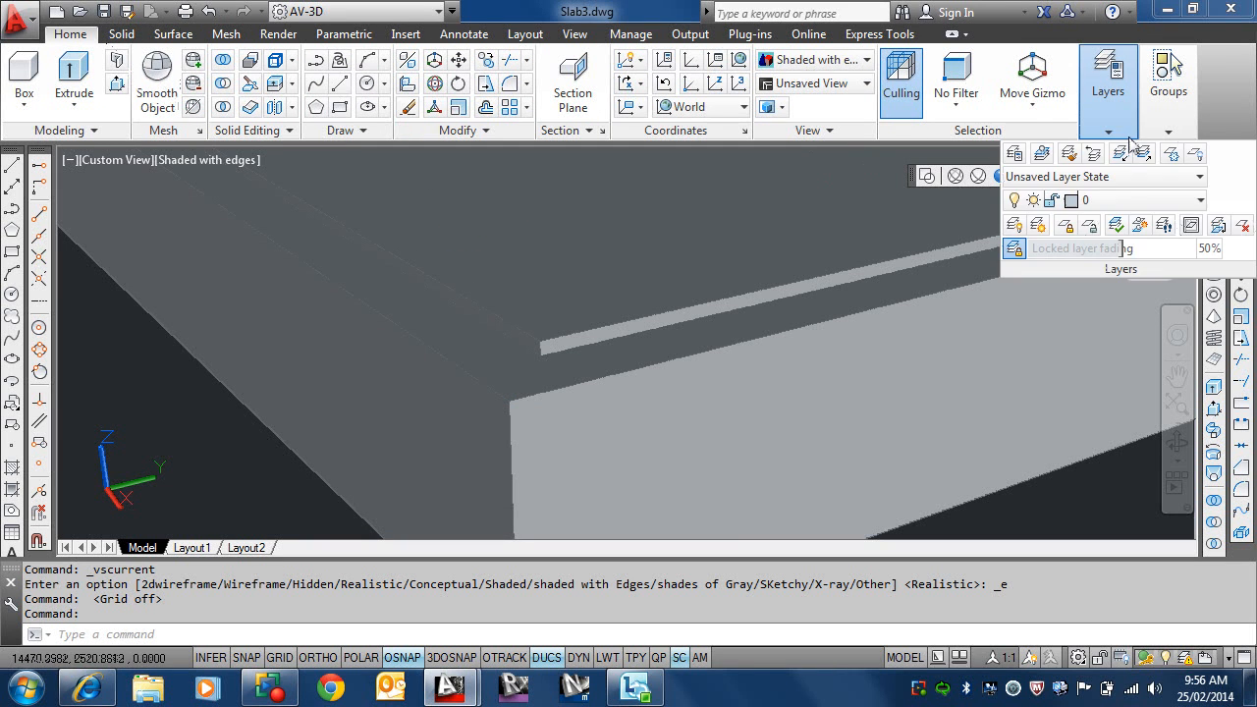
left_click(1014, 154)
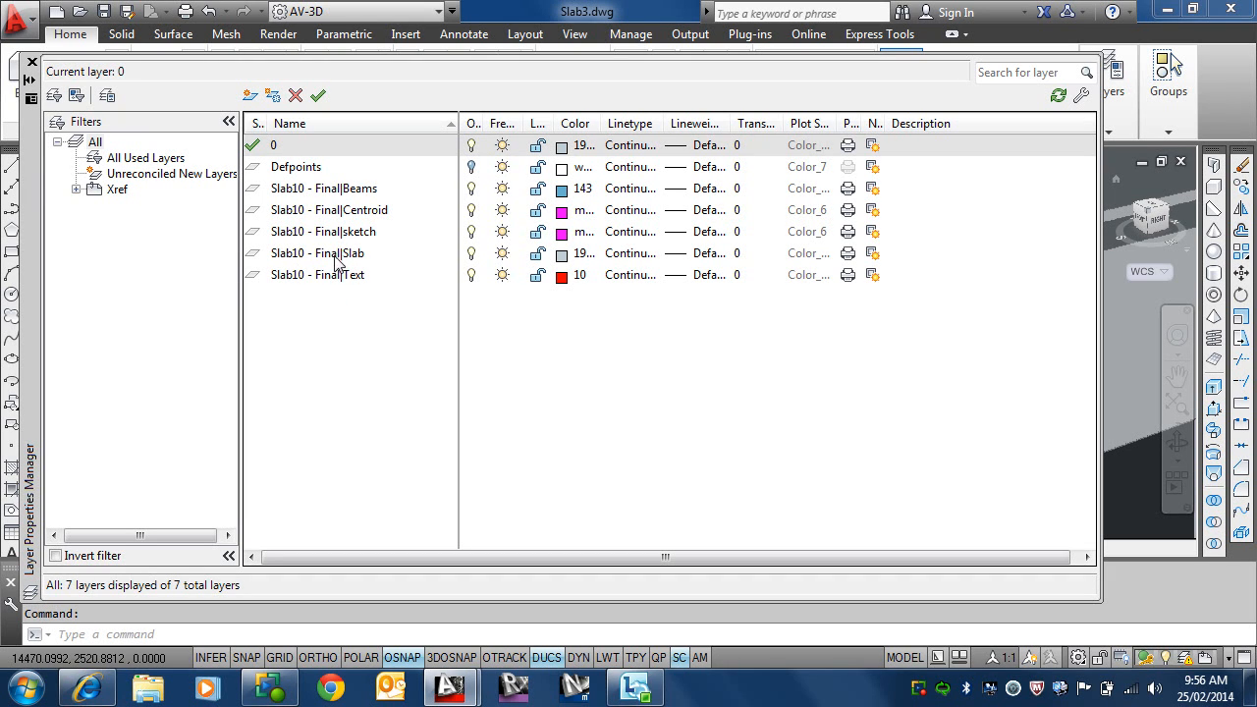
Step: Try to make the Slab10 - Final|Slab layer the current layer
left_click(338, 257)
left_click(317, 95)
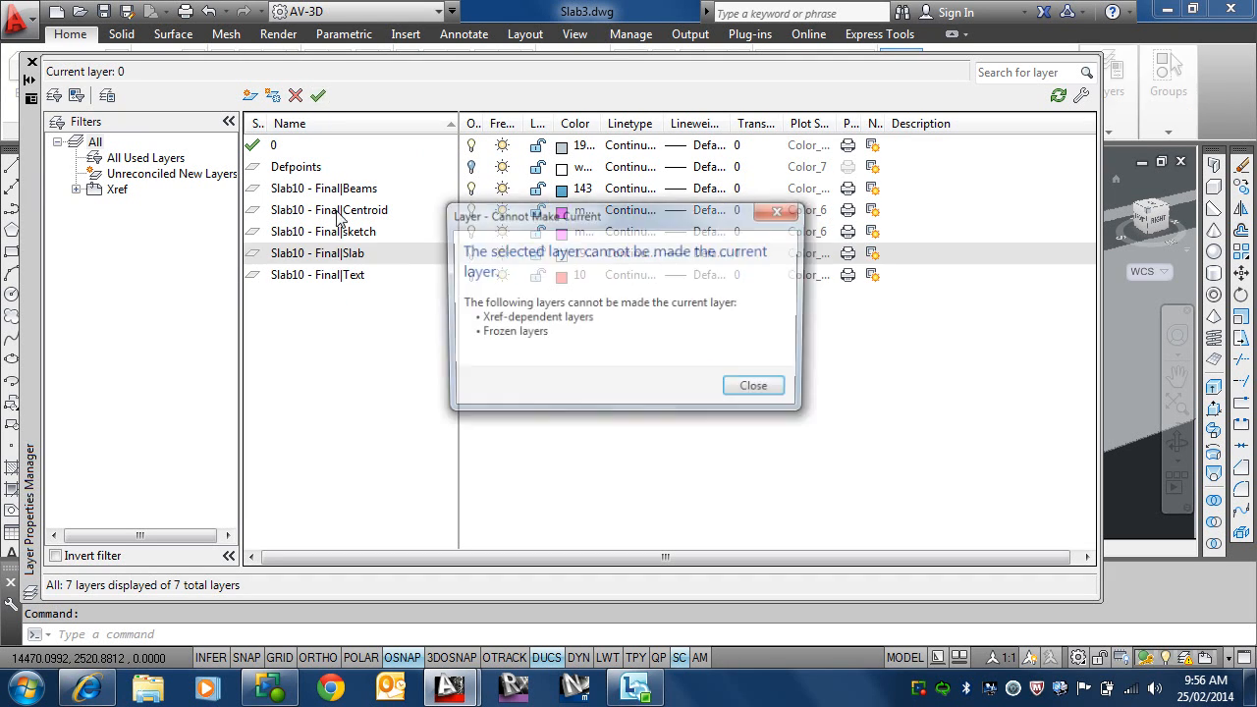
left_click(761, 222)
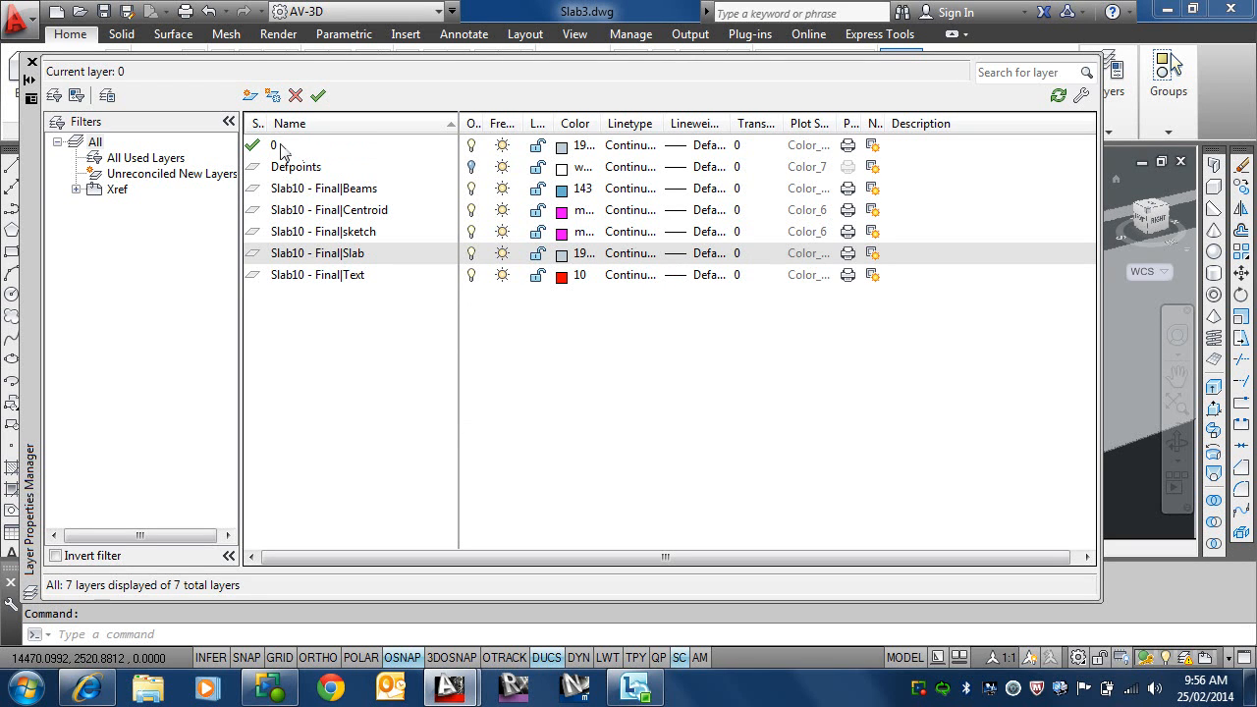
Step: Create a new layer named Wall-Brick based on layer 0
left_click(299, 169)
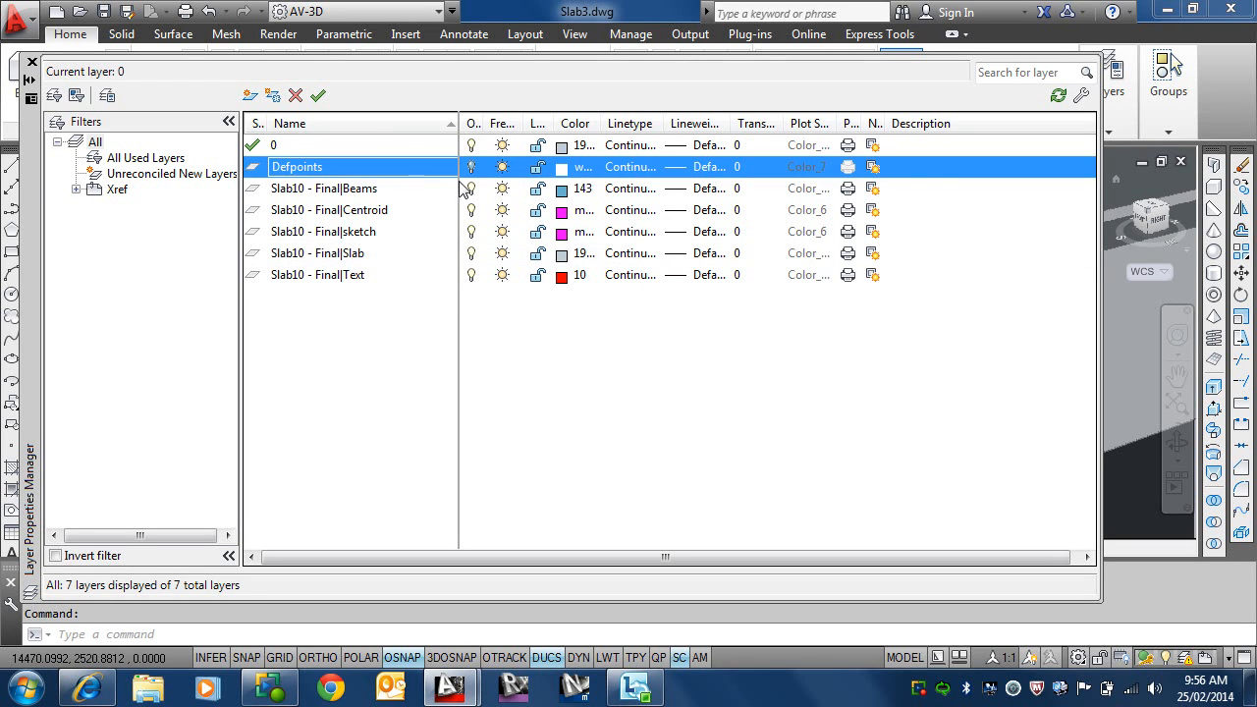
left_click(324, 149)
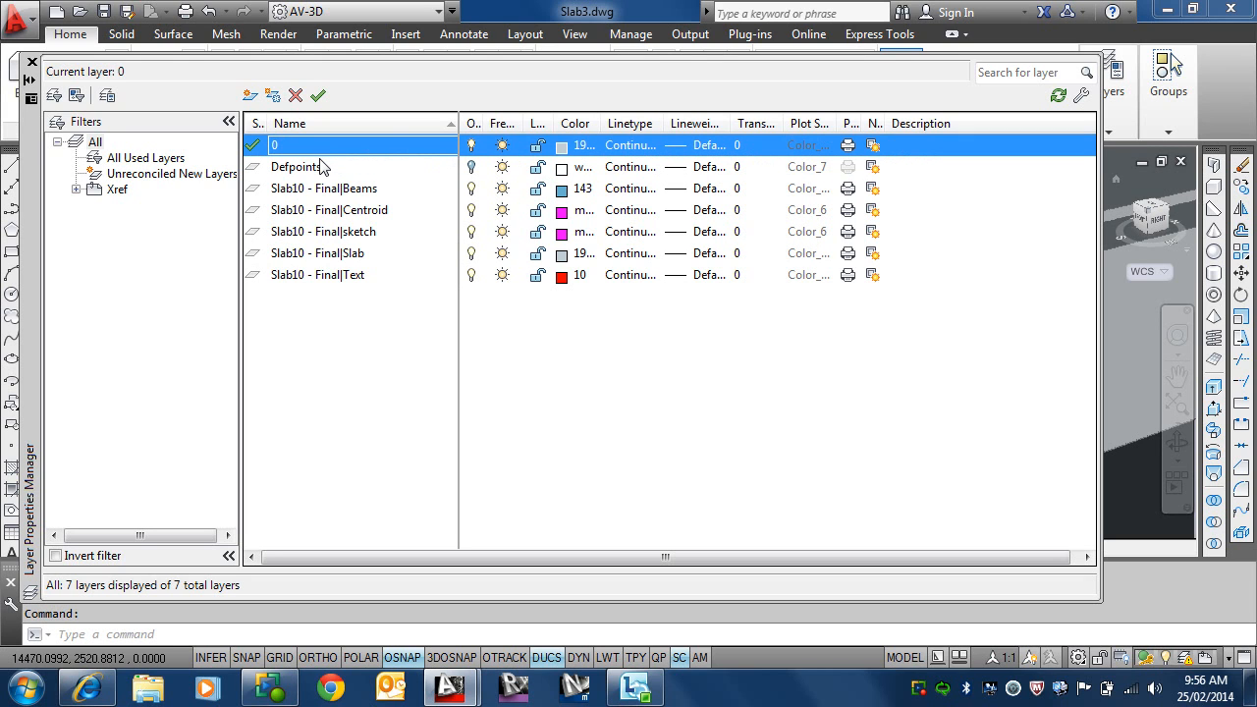
left_click(251, 95)
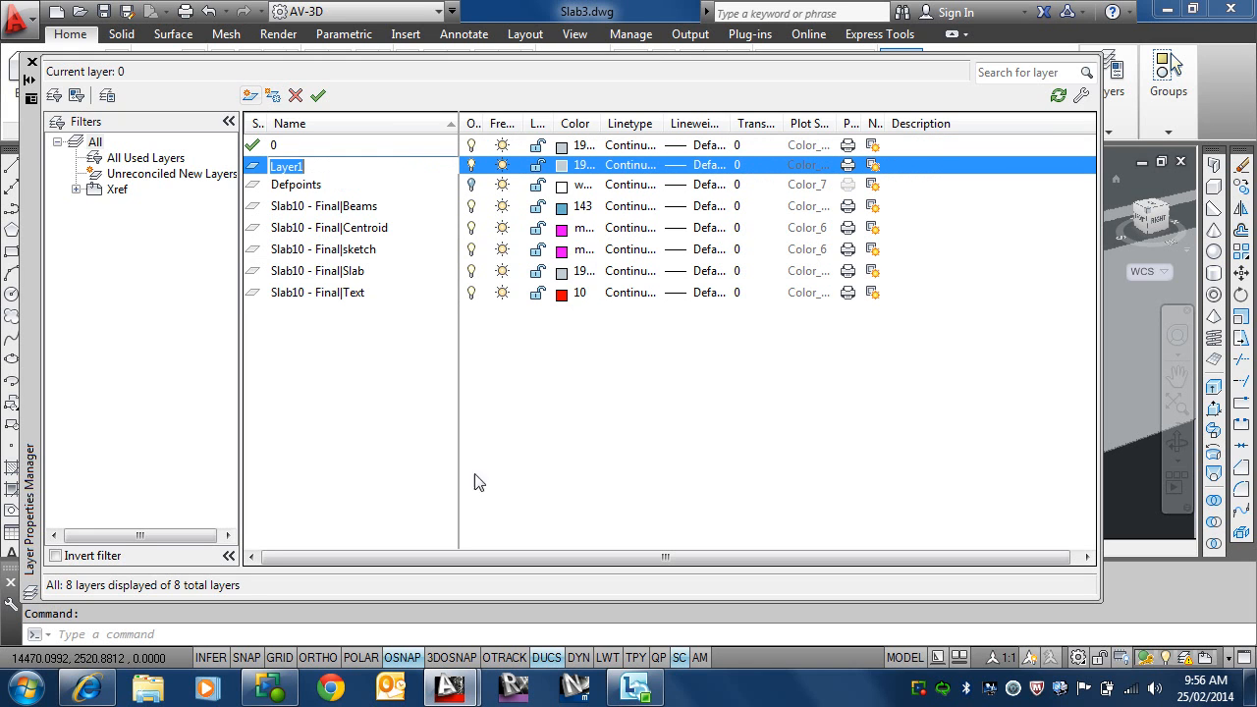
type("Wa")
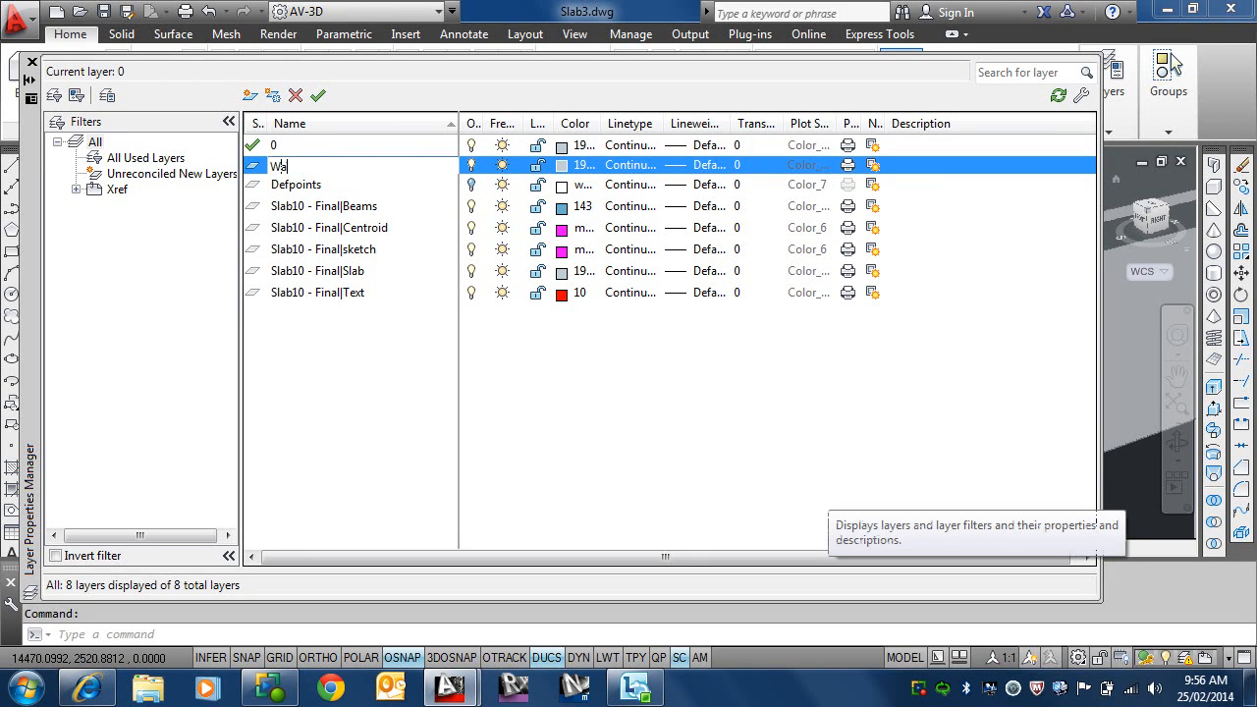
type("ll-Brick")
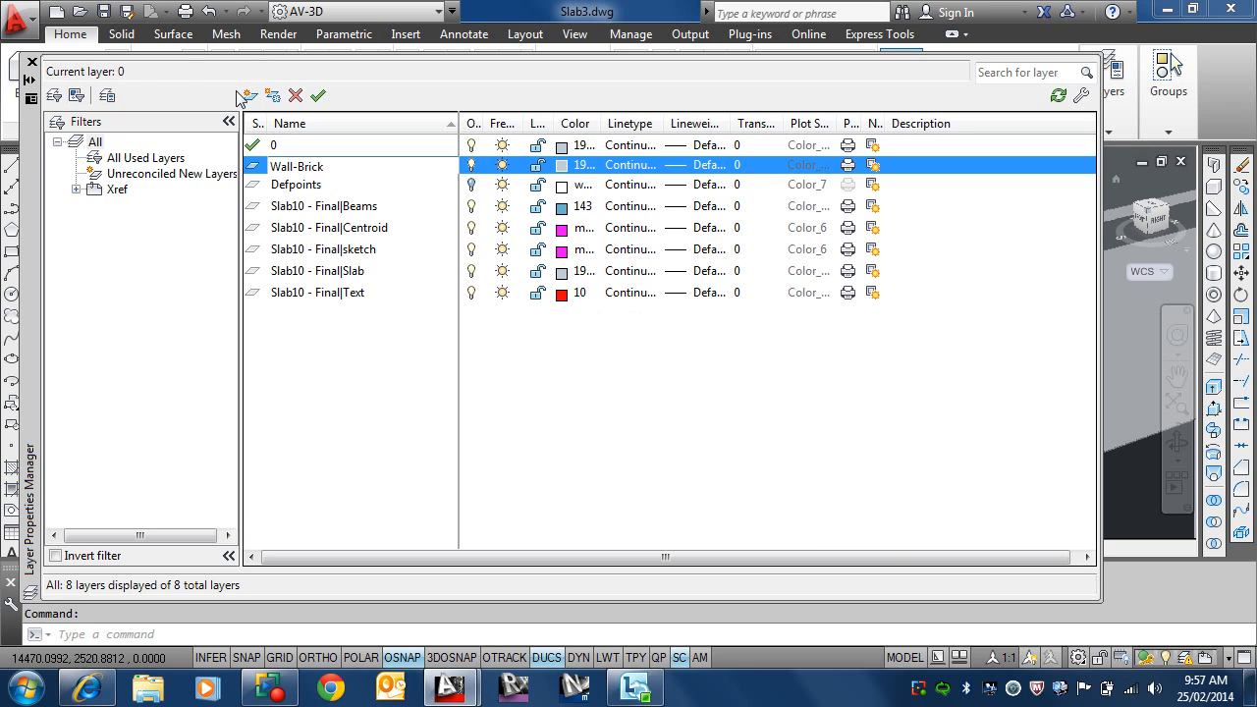
Step: Create a second new layer and name it Wall-Studs
left_click(249, 95)
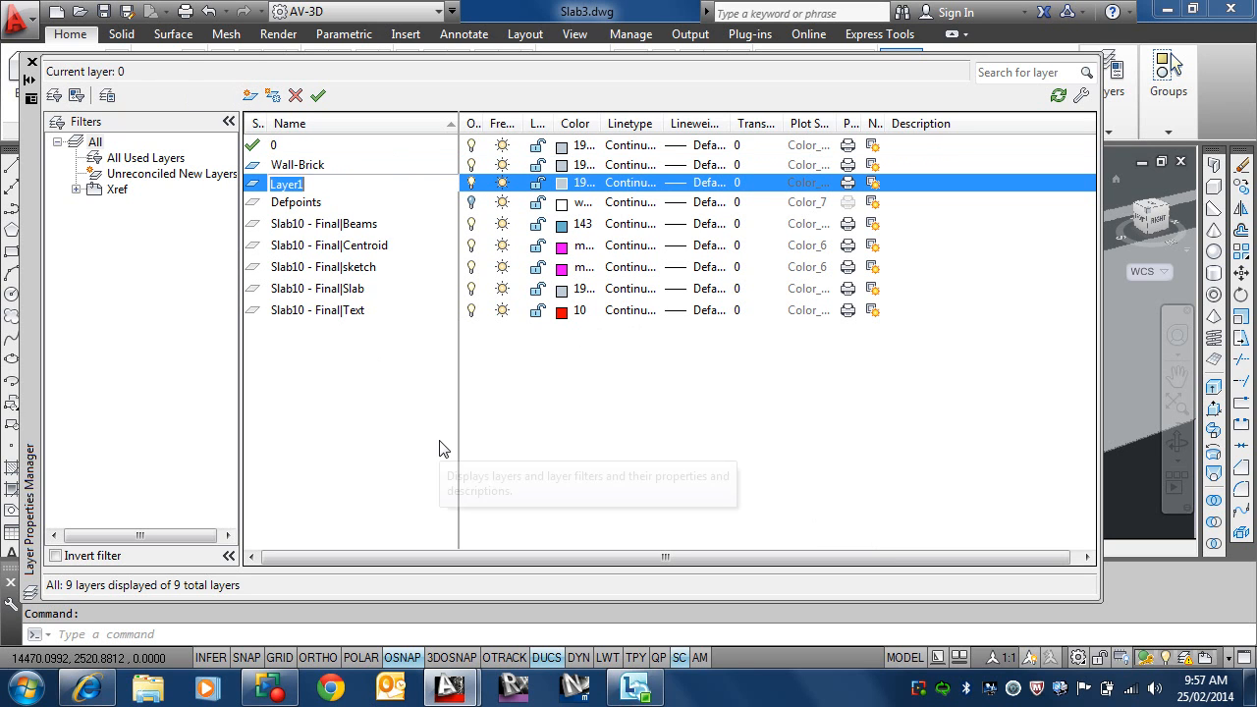
type("Wall-Studs")
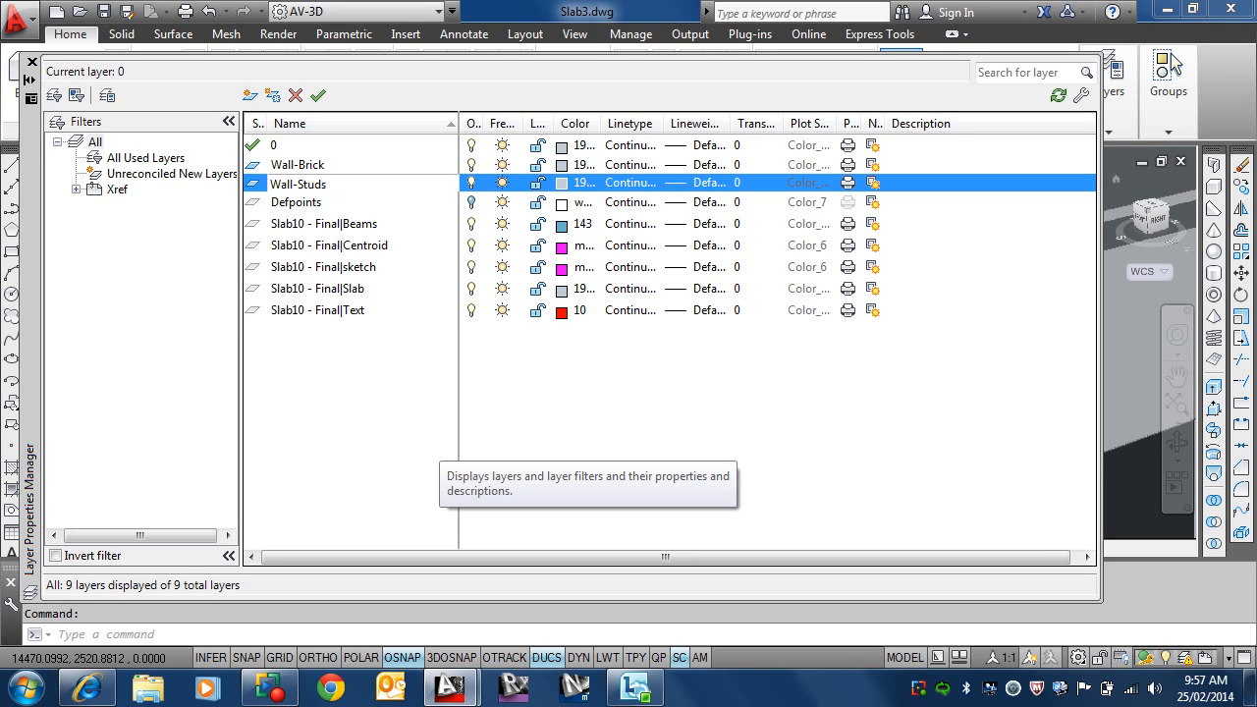
key("Return")
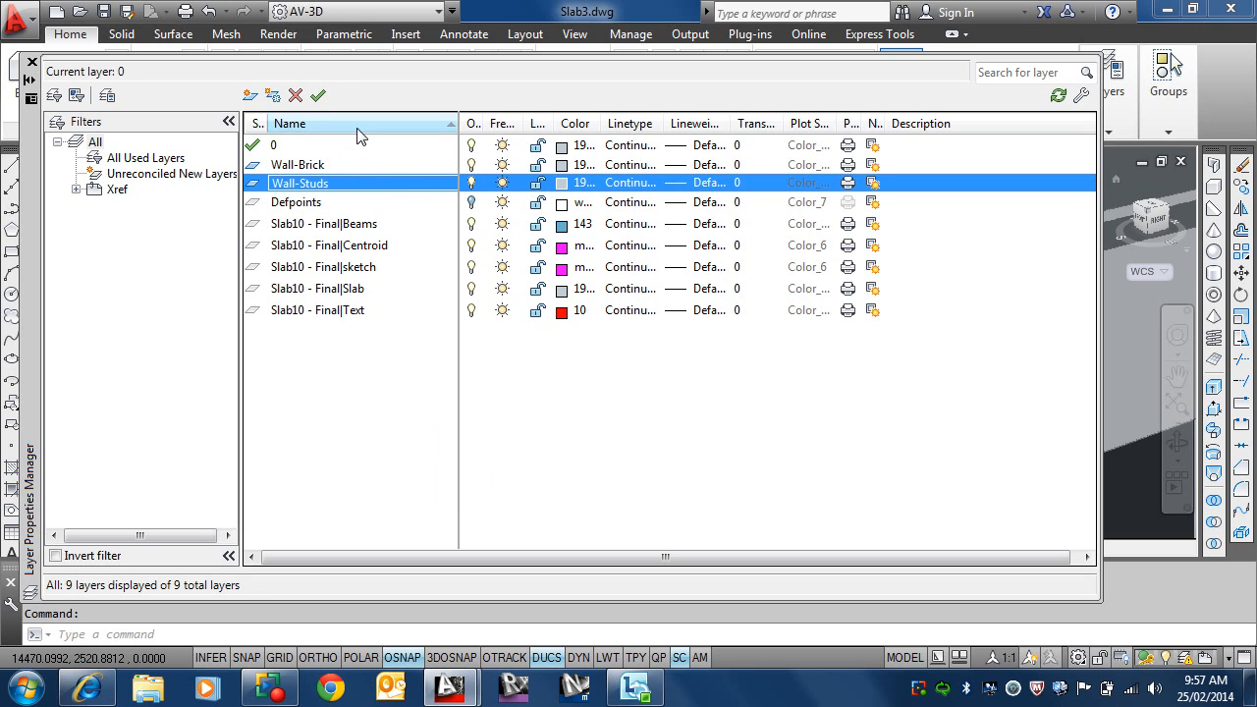
Step: Add another new layer named Roof to the drawing
left_click(251, 96)
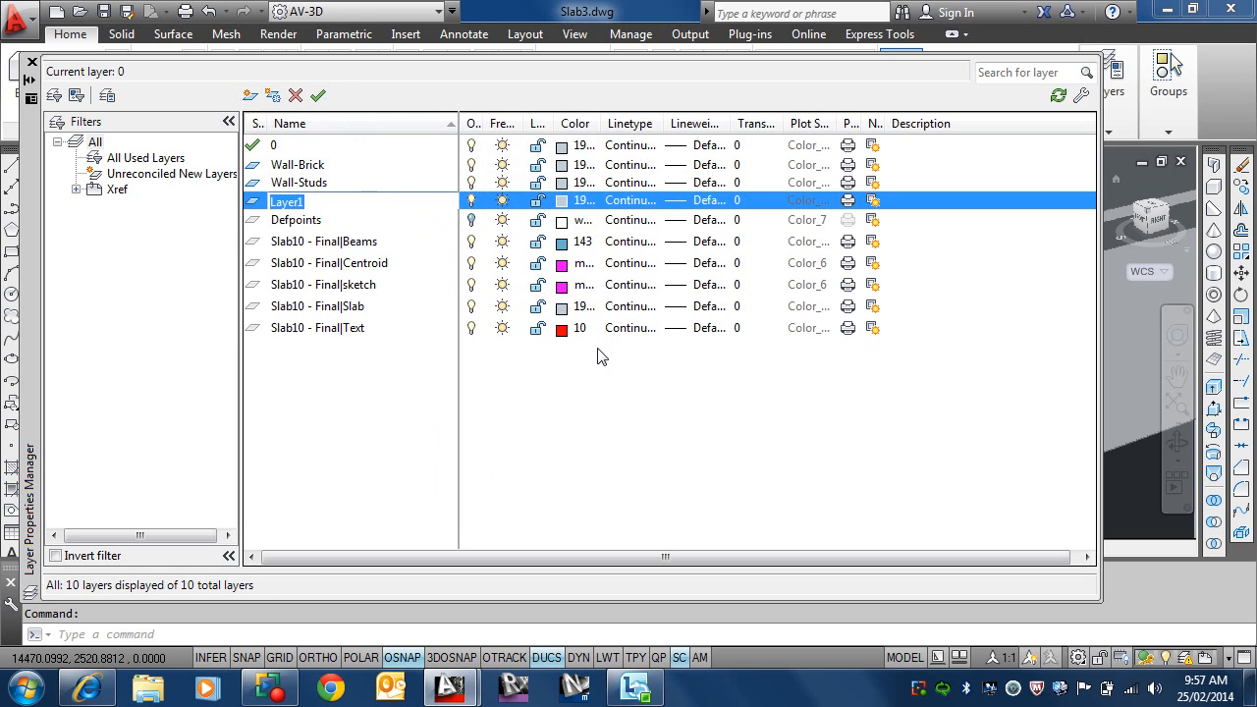
type("Roof")
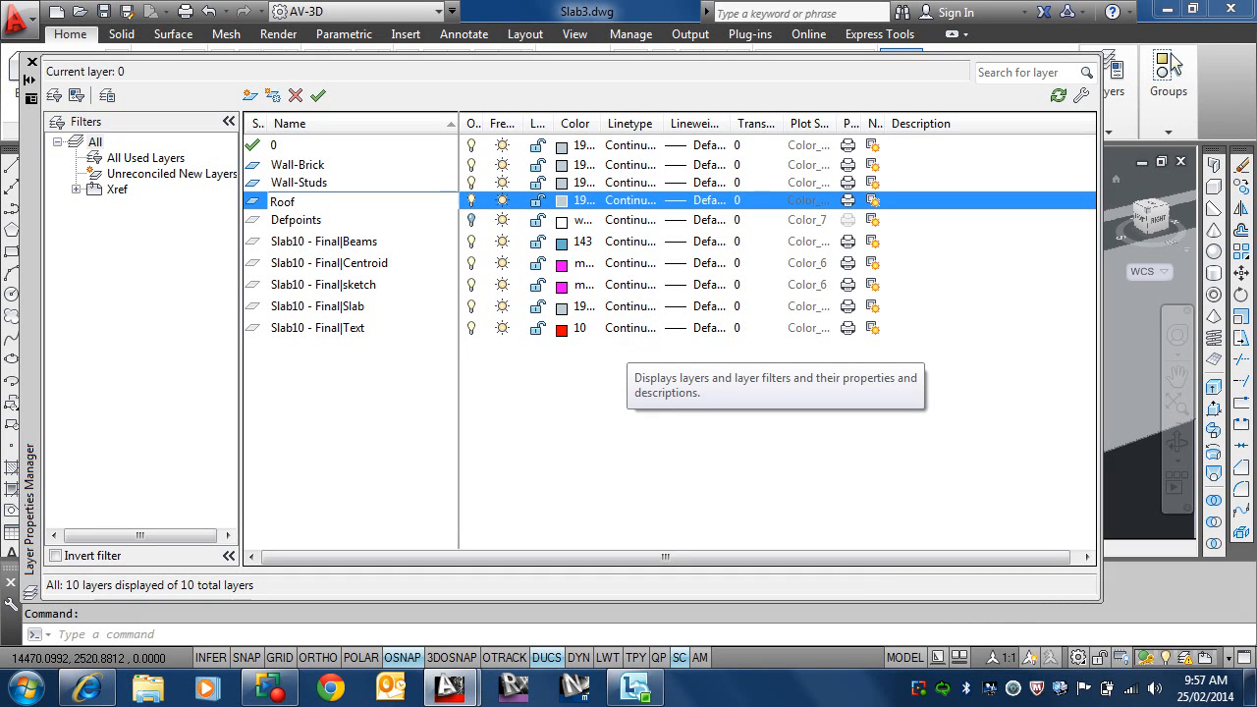
key("Return")
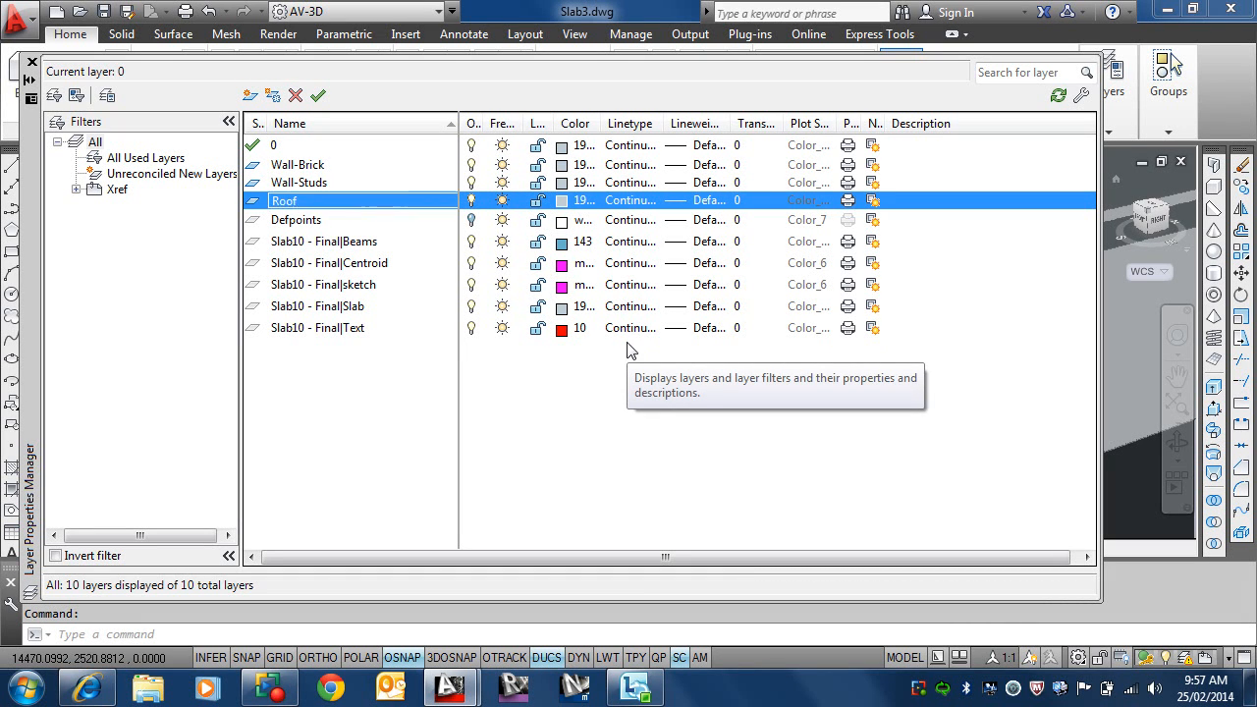
Step: Set the Wall-Brick layer's colour to the index colour red
left_click(562, 165)
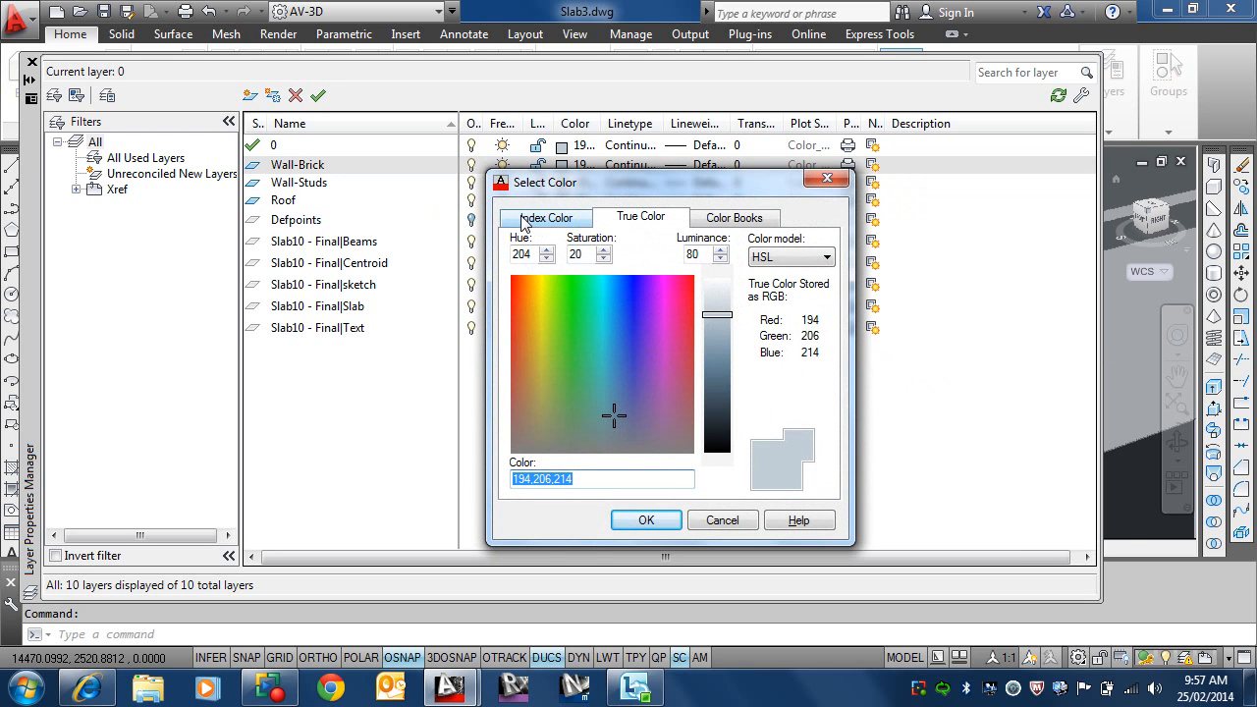
left_click(536, 218)
left_click(518, 410)
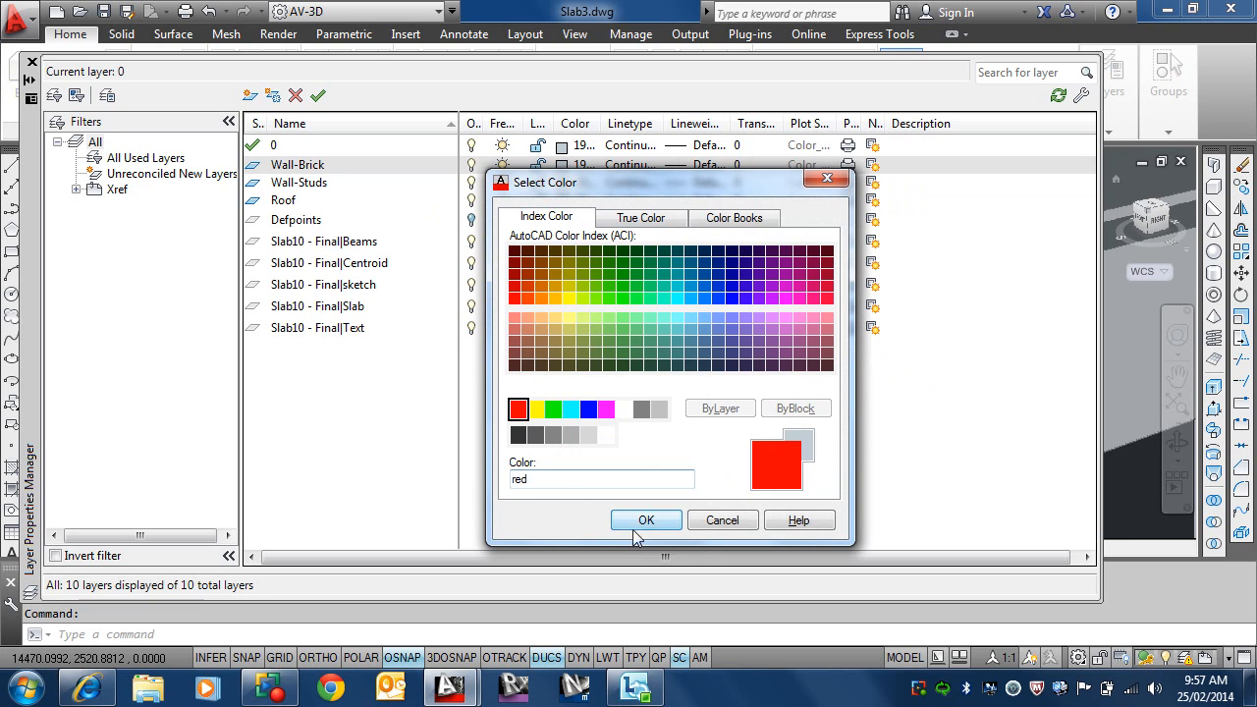
left_click(646, 521)
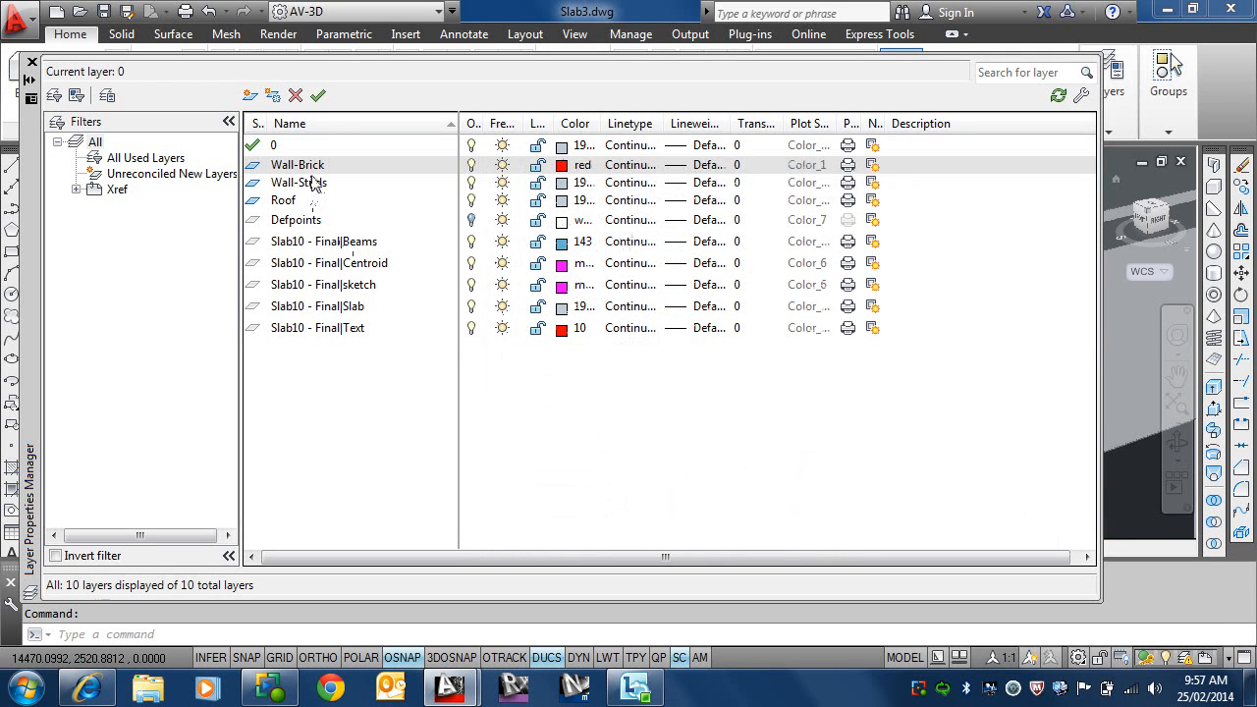
Step: Set the Wall-Studs layer's colour to the index colour green
left_click(312, 185)
left_click(562, 184)
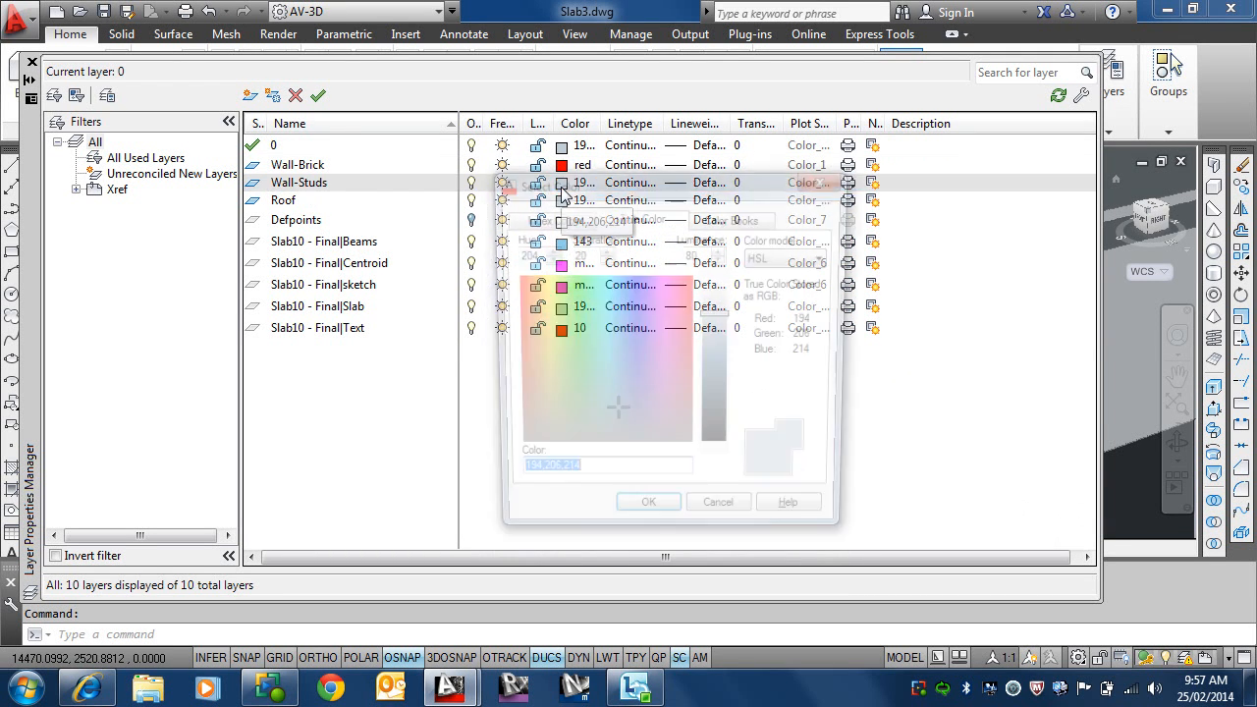
left_click(570, 222)
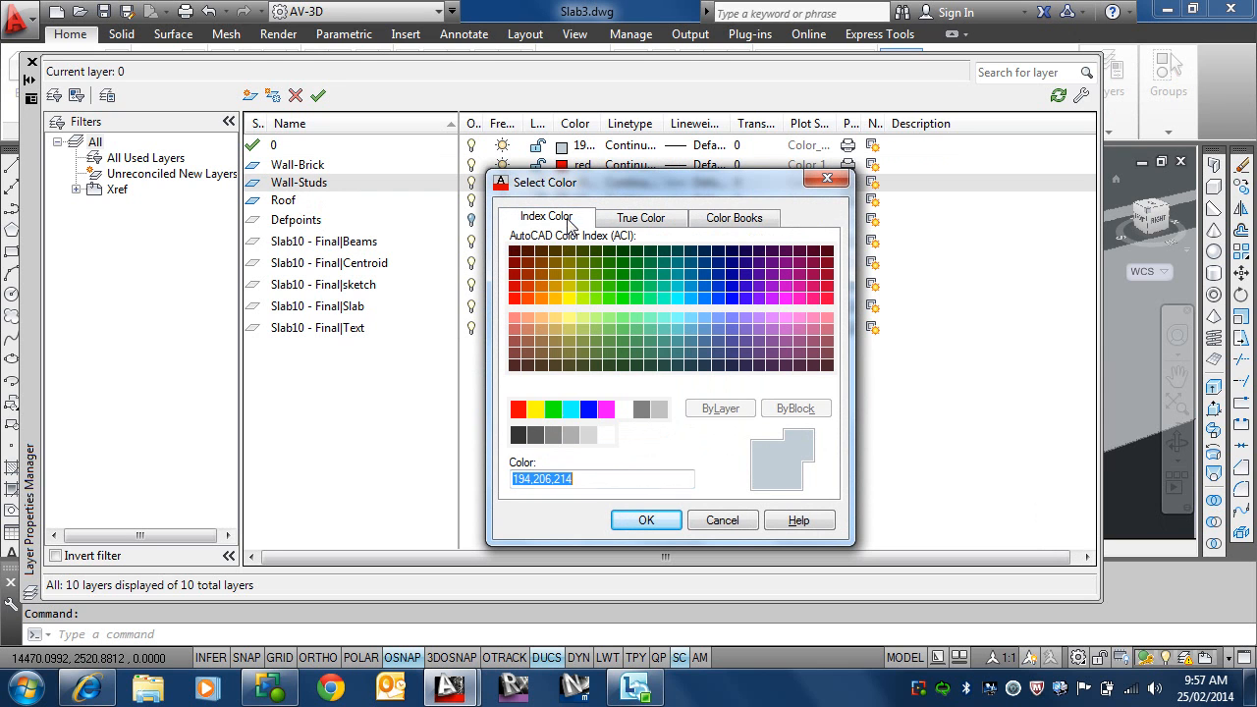
left_click(552, 408)
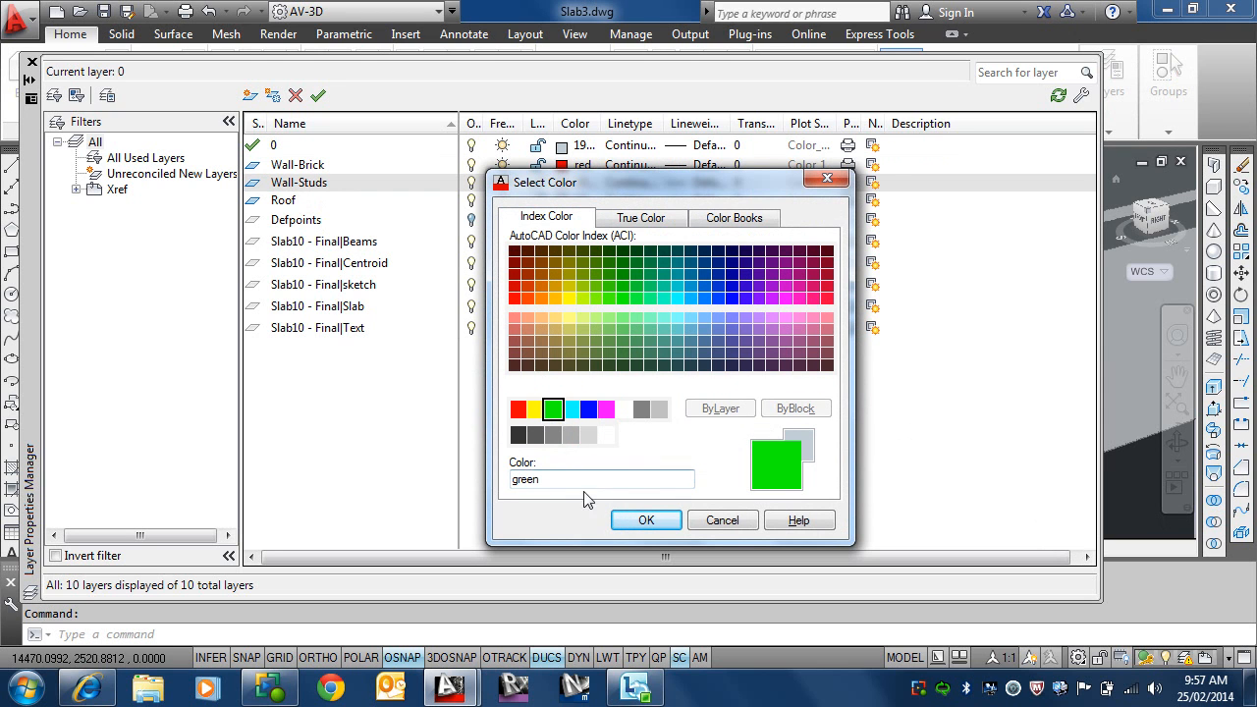
left_click(646, 521)
Step: Set the Roof layer's colour to the index colour cyan
left_click(330, 204)
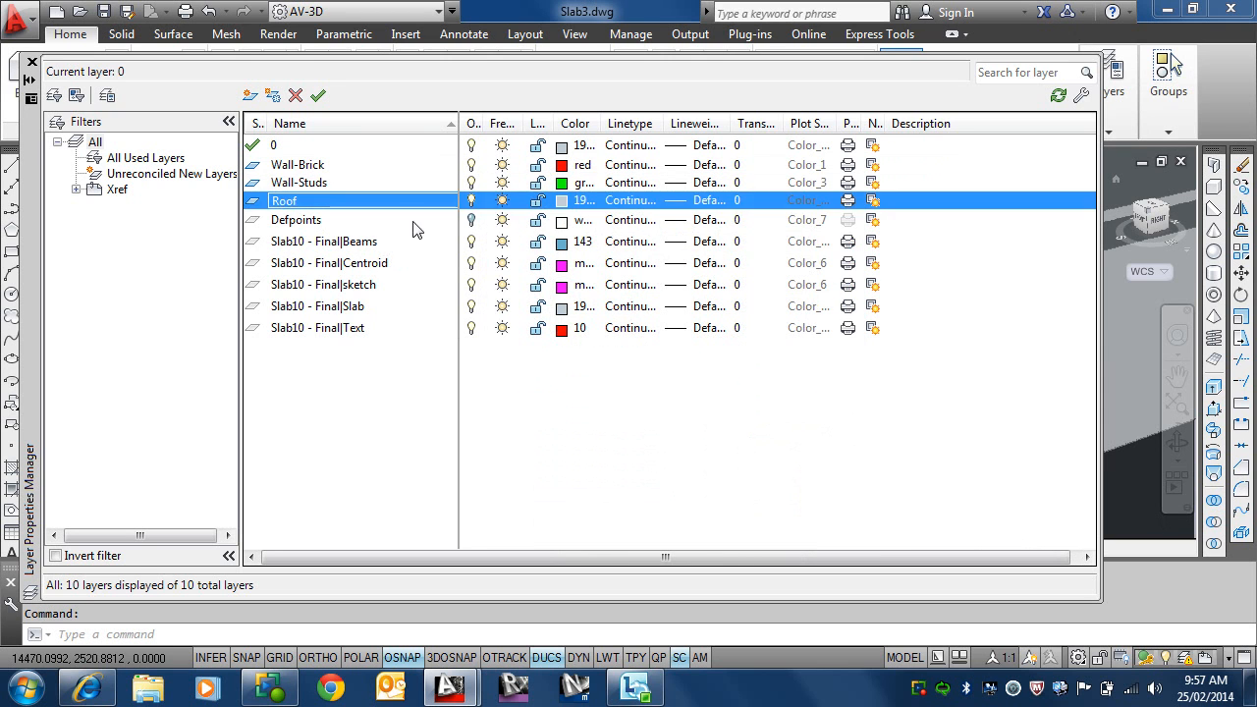
left_click(560, 204)
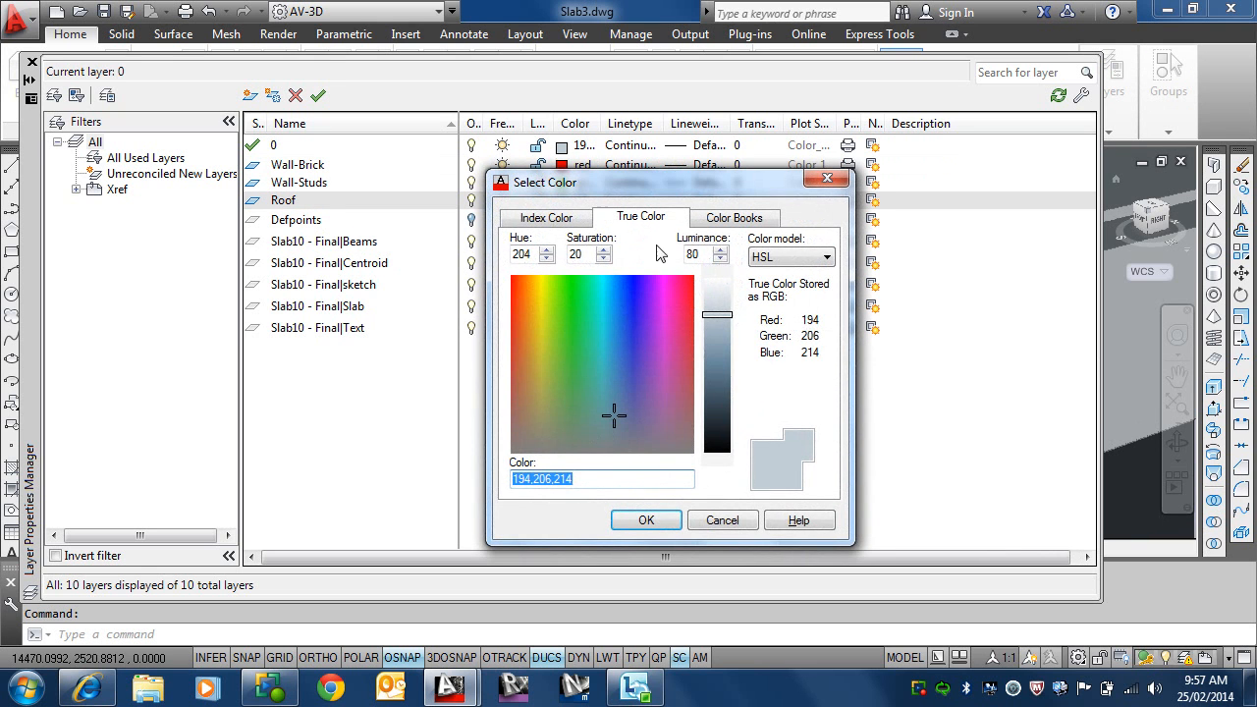
left_click(548, 218)
left_click(570, 411)
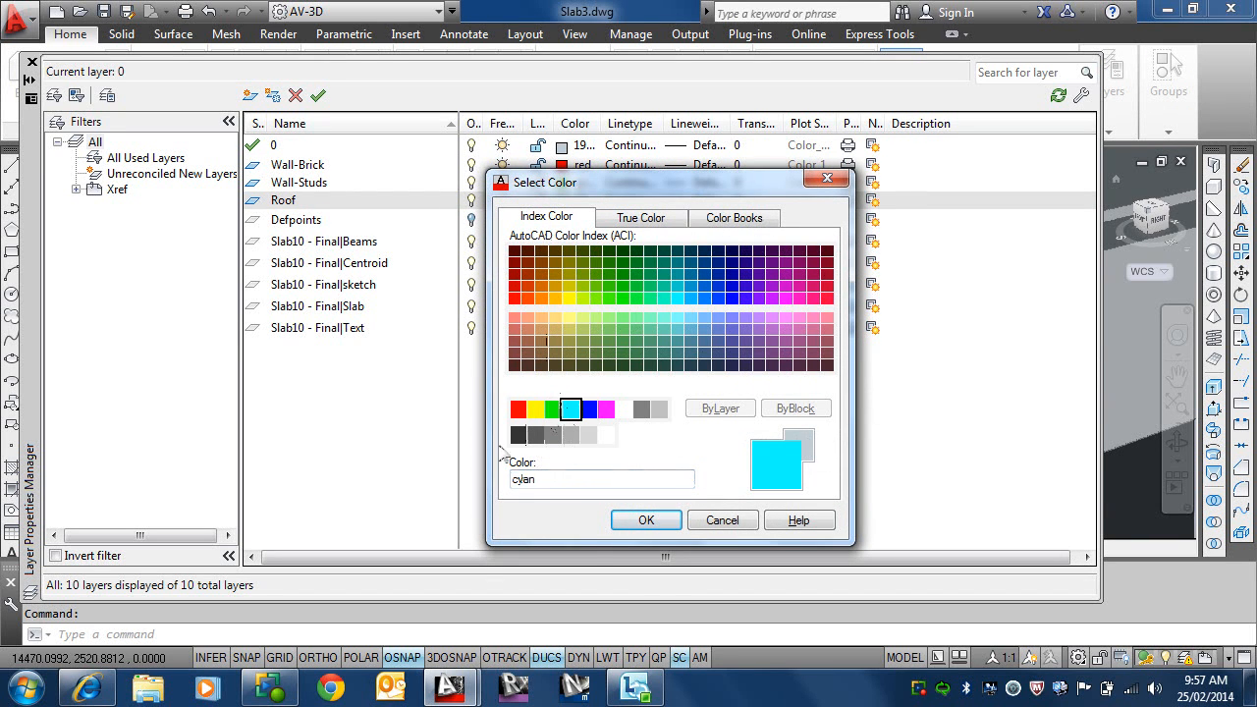
left_click(646, 521)
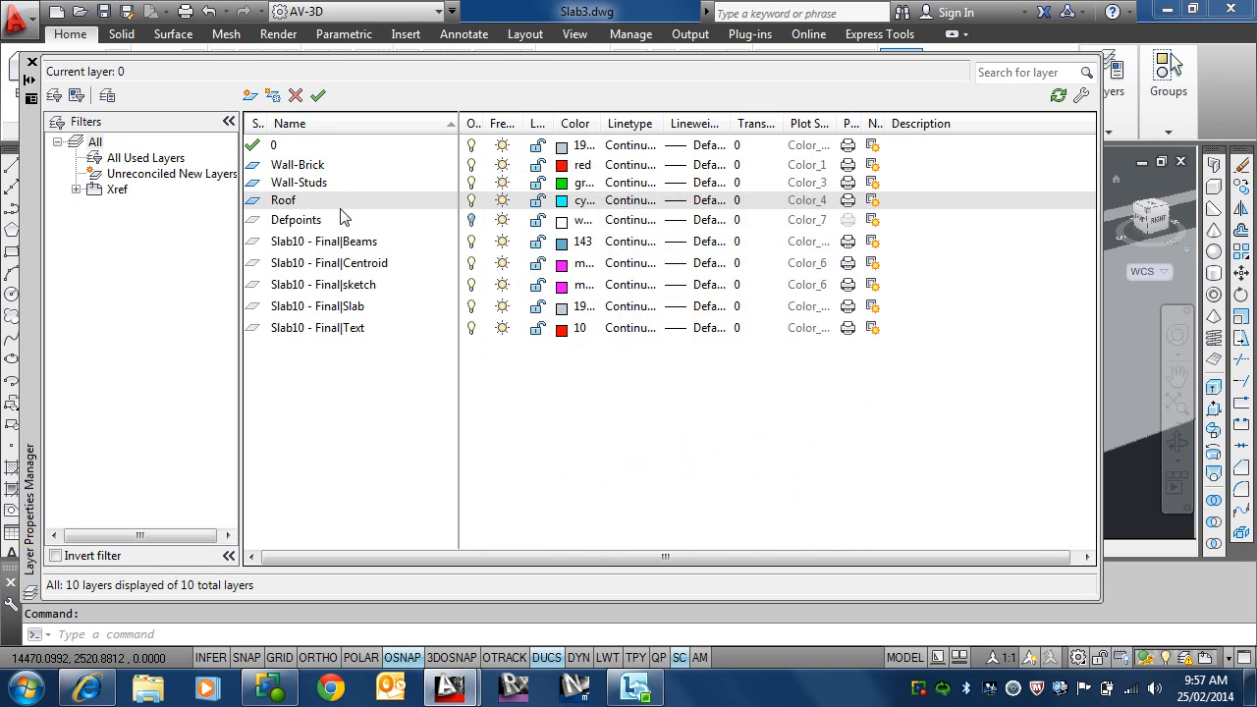
Step: Switch plotting off and back on for the Wall-Brick, Wall-Studs and Roof layers
left_click(849, 165)
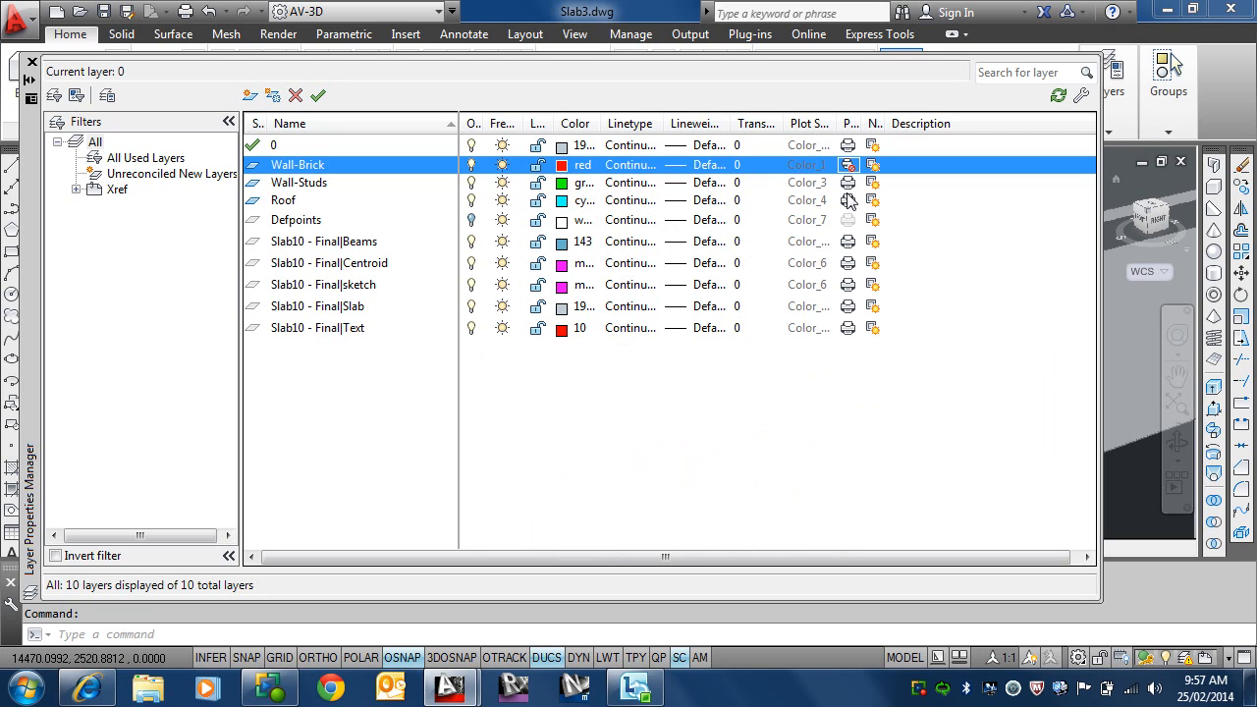
left_click(849, 182)
left_click(848, 200)
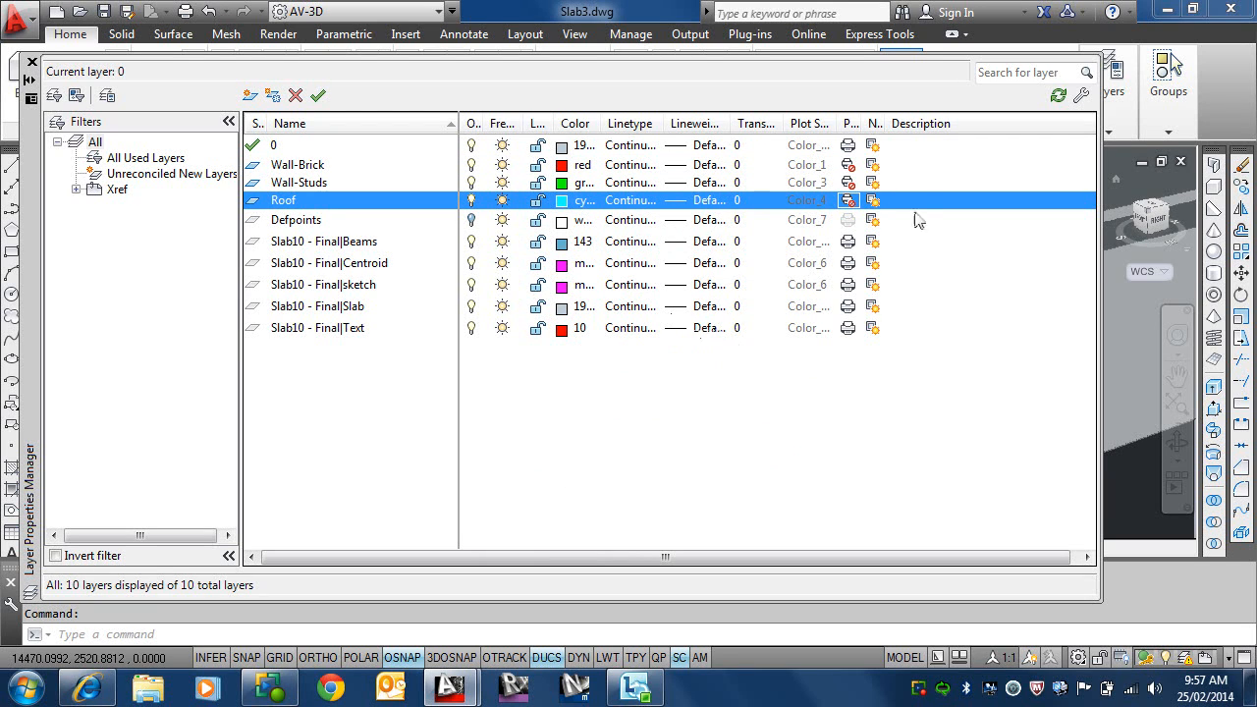
left_click(848, 183)
left_click(847, 165)
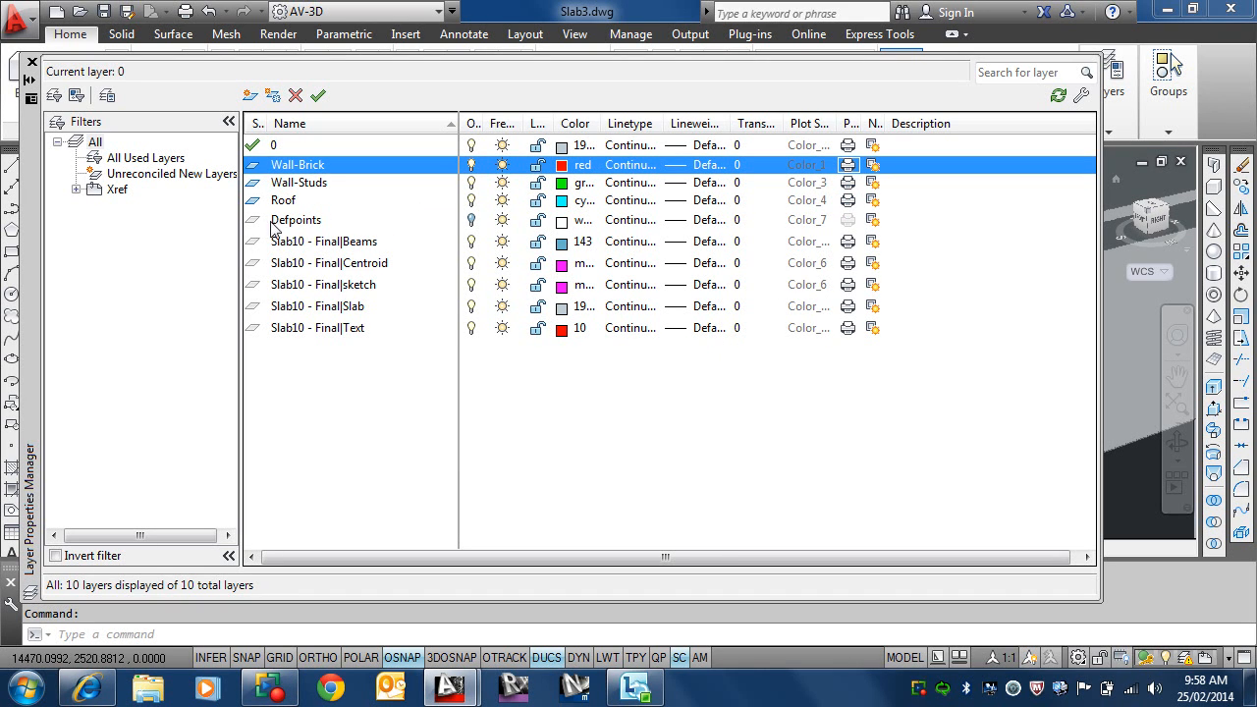
Step: Make Wall-Brick the current layer and close the layer manager
left_click(280, 167)
left_click(318, 95)
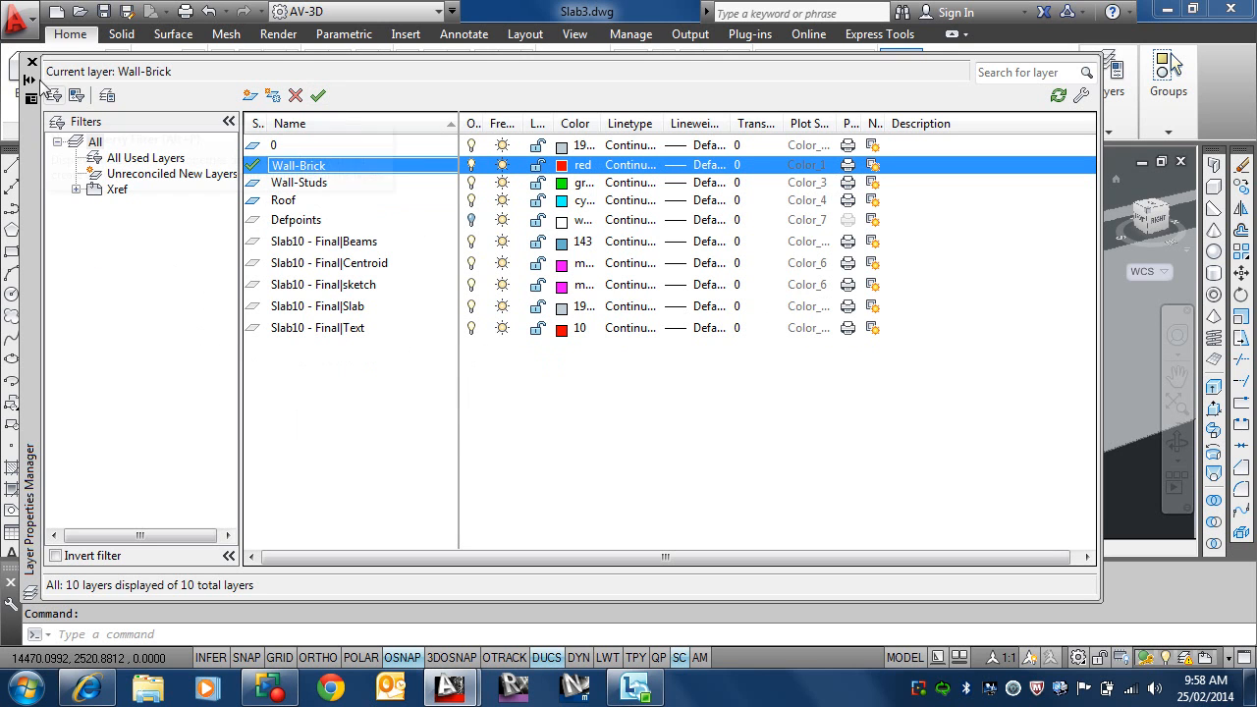
left_click(31, 62)
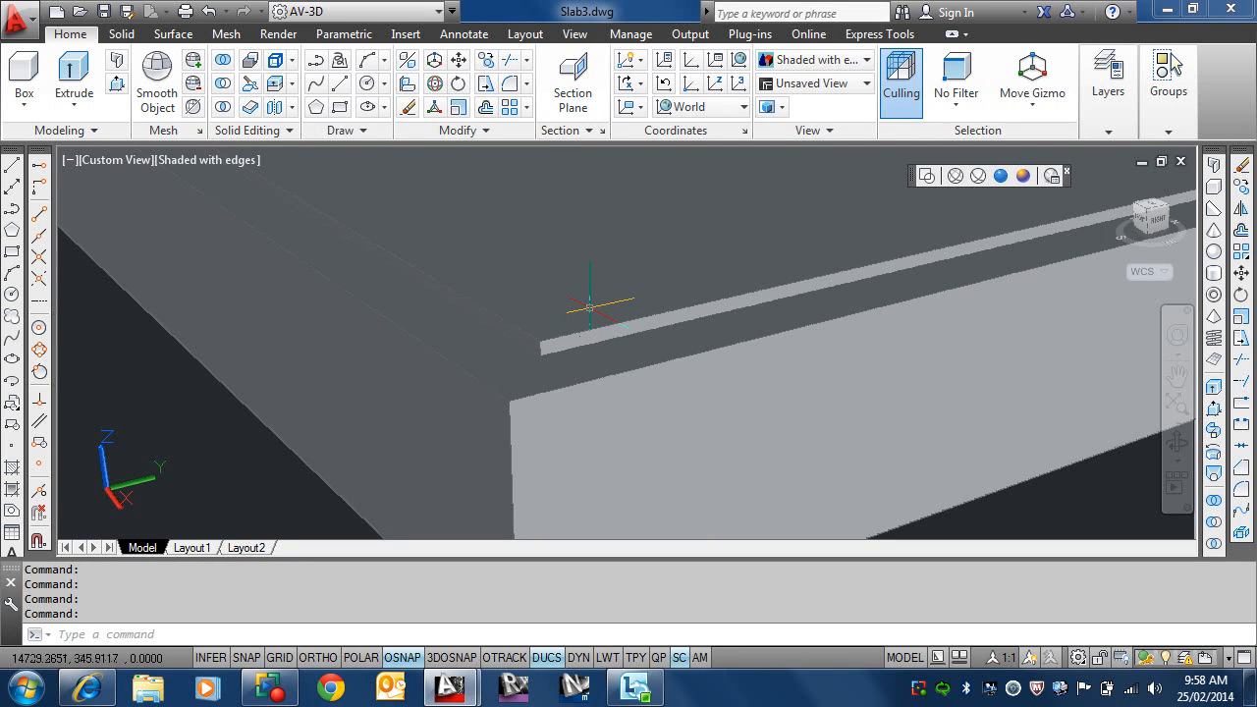
Step: Turn off the perspective projection by setting the PERSPECTIVE variable to 0
type("perspe")
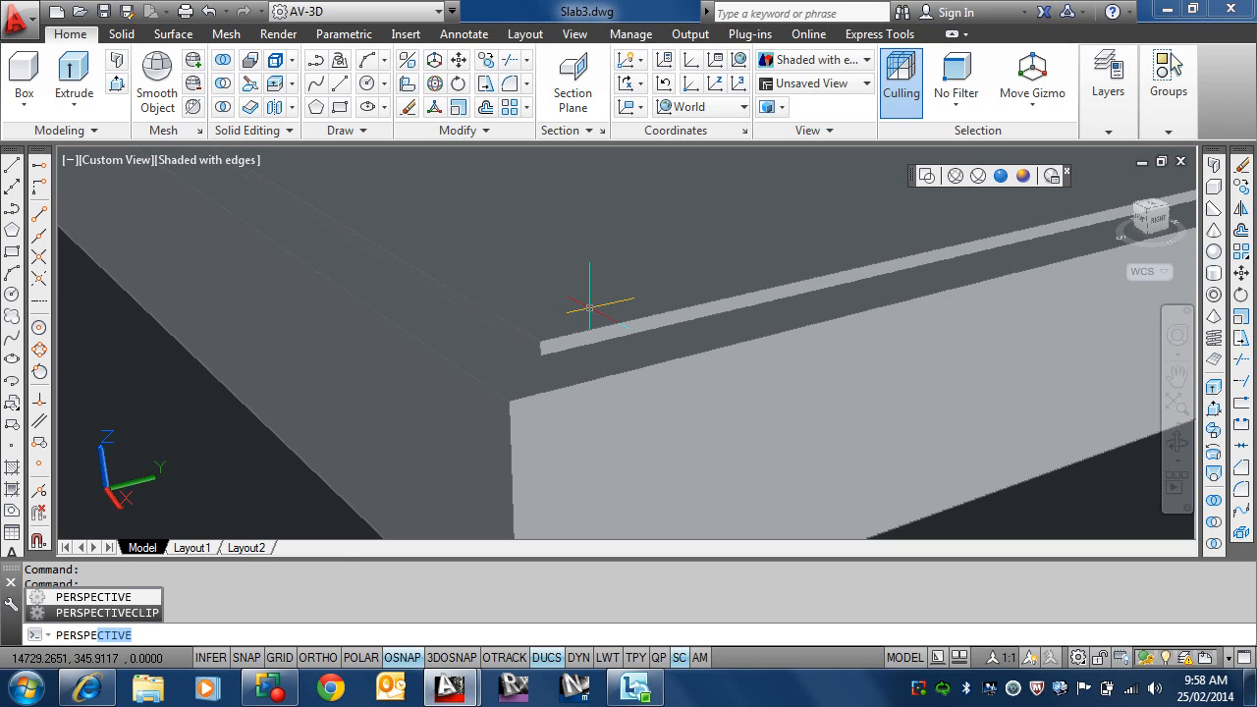
left_click(123, 596)
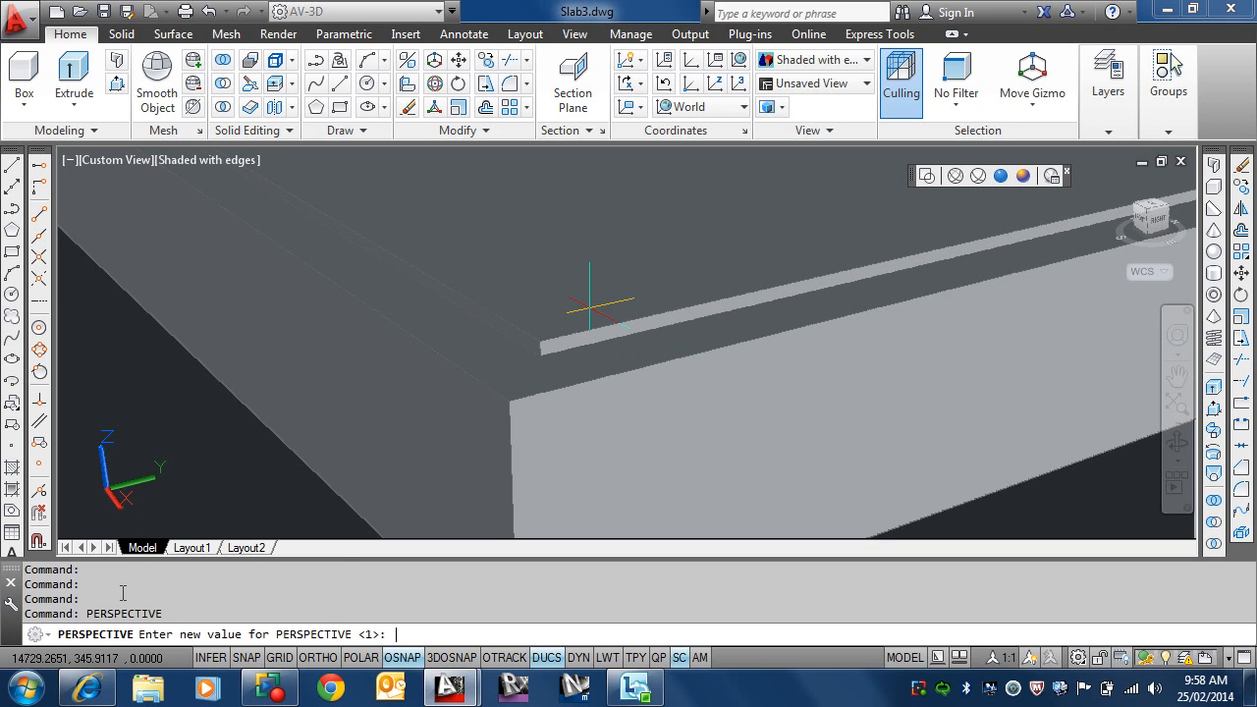
type("0")
key("Return")
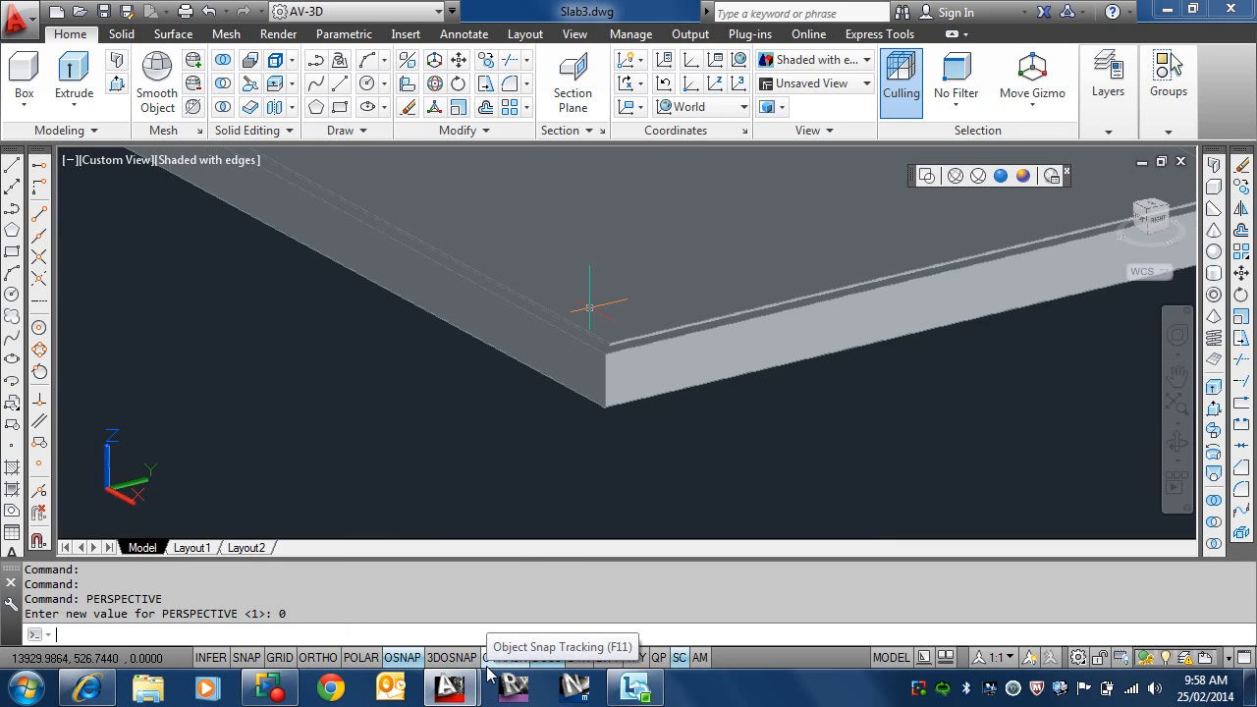
Step: Save the Slab3.dwg drawing under its existing name
mouse_move(444, 689)
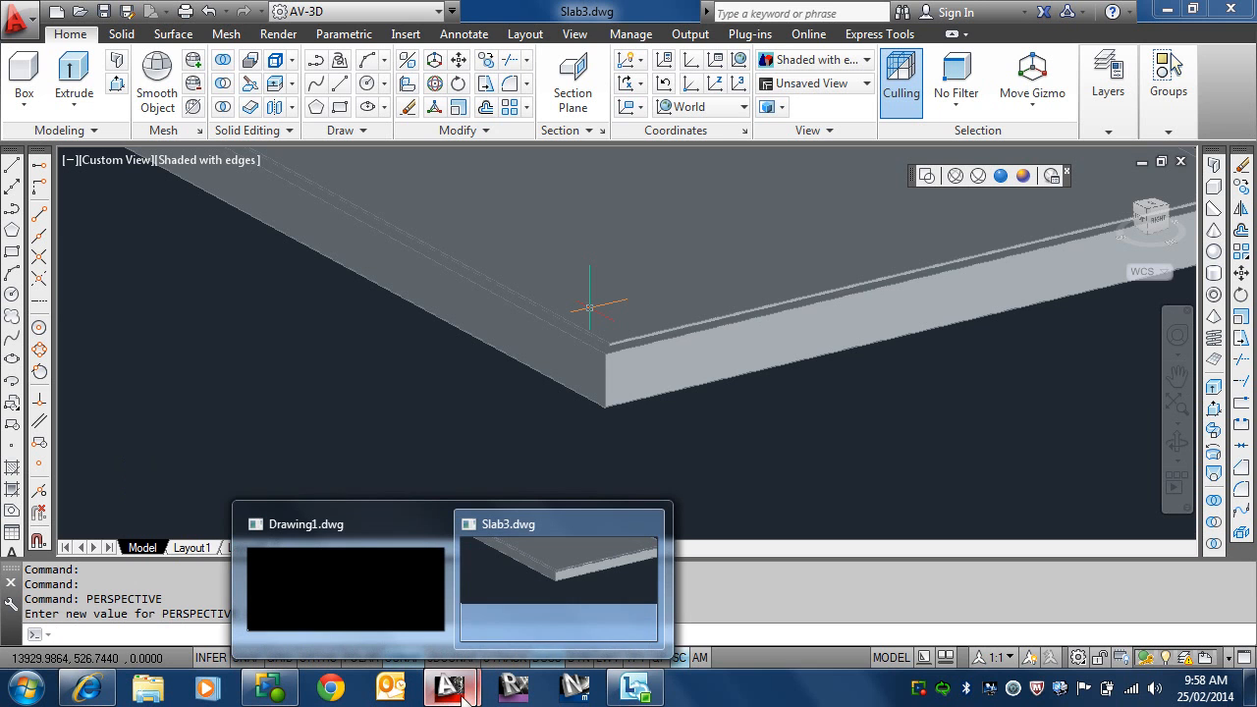
left_click(594, 584)
scroll(621, 357, "up", 4)
middle_click_drag(611, 356, 622, 466)
middle_click_drag(593, 422, 640, 443)
scroll(538, 382, "down", 2)
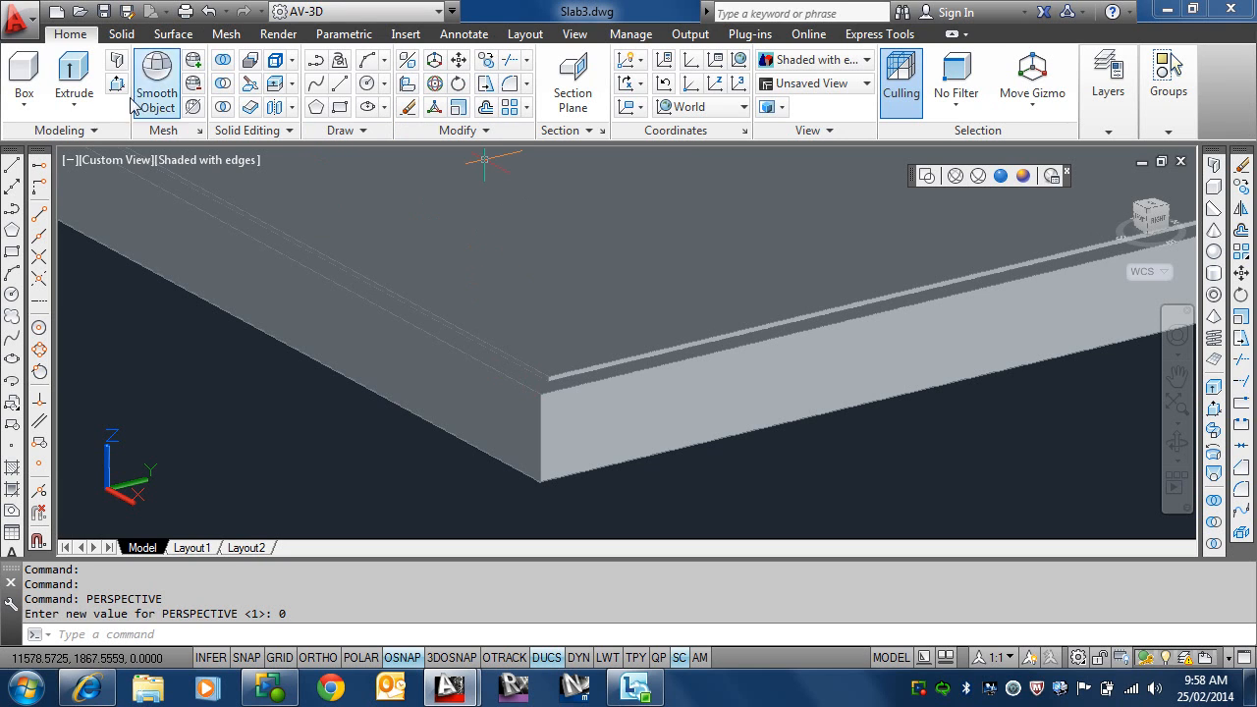
left_click(105, 12)
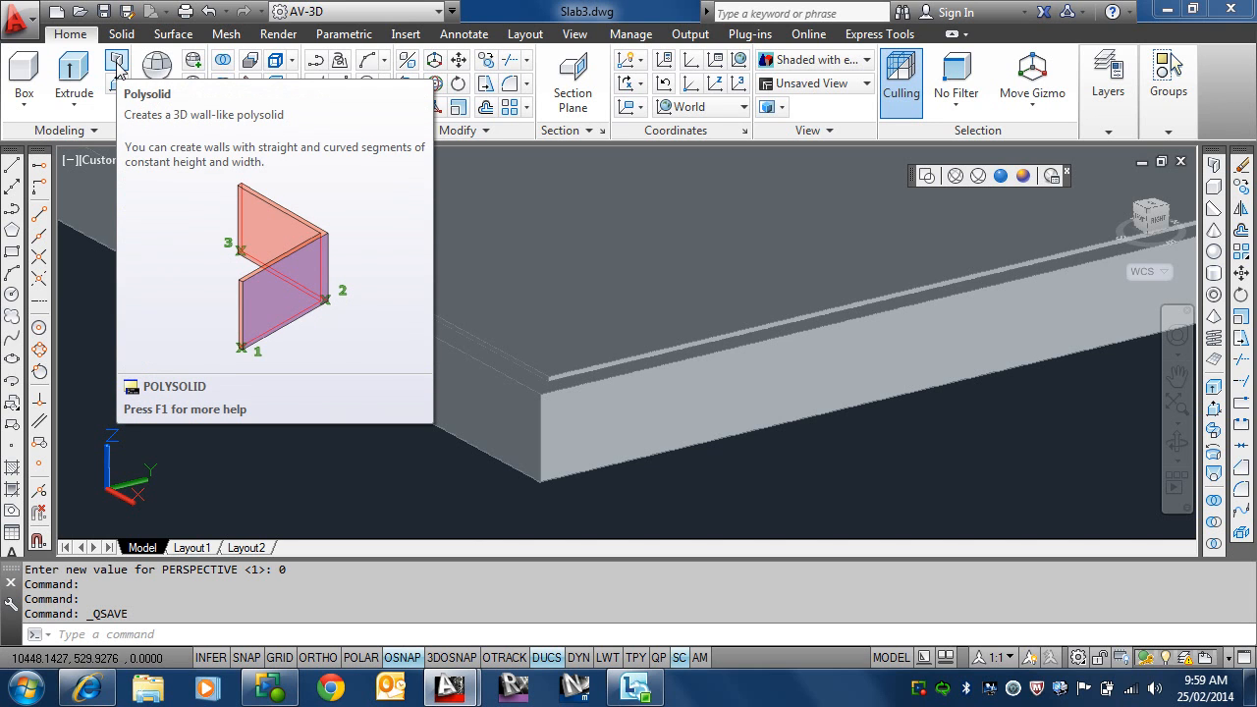
left_click(117, 62)
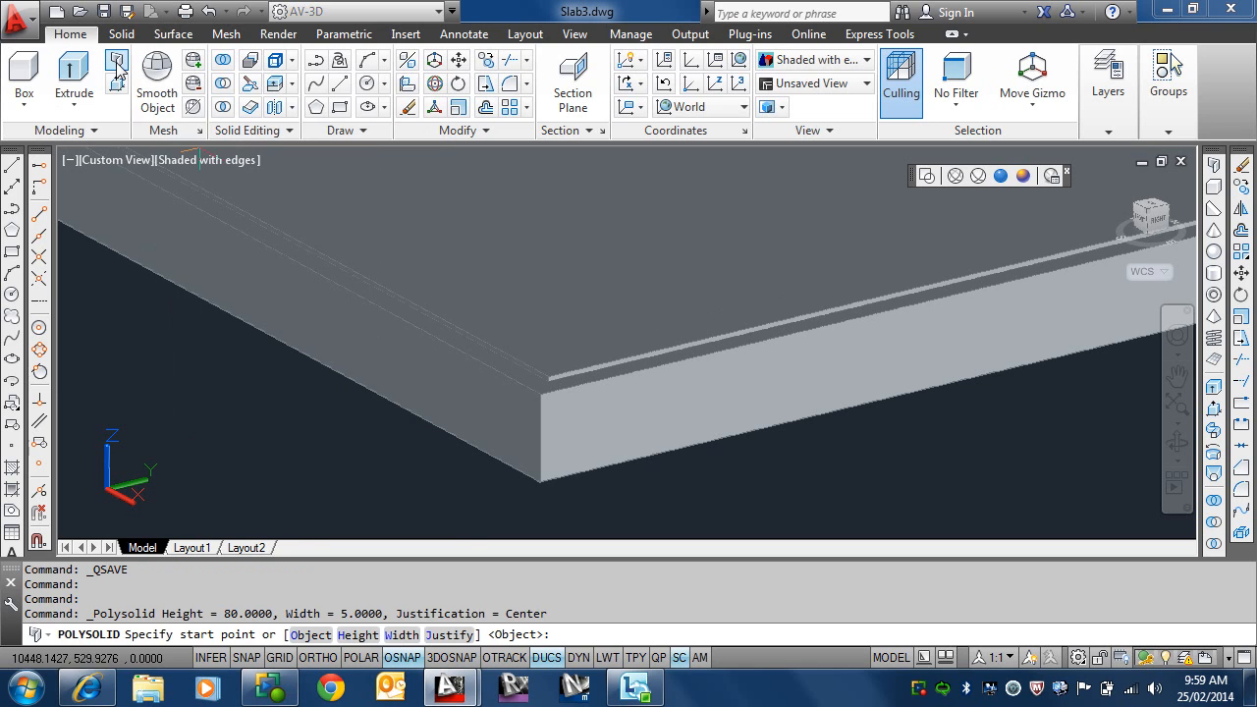
left_click(342, 634)
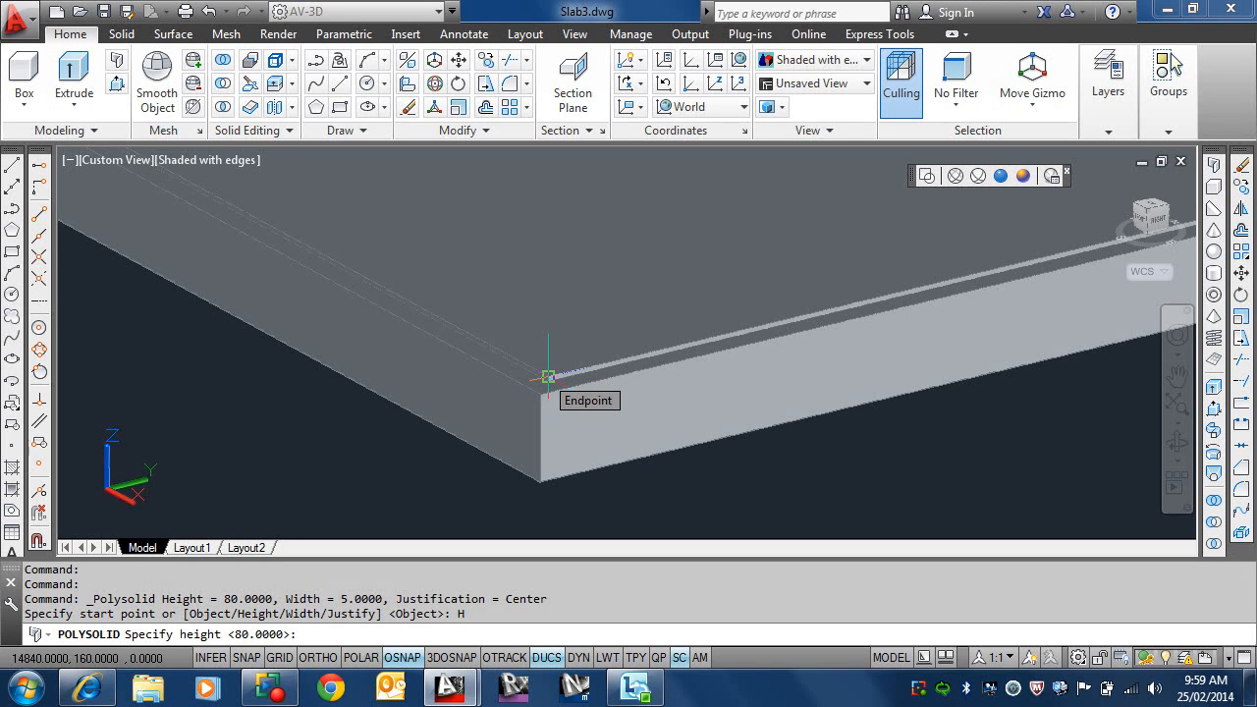
left_click(548, 377)
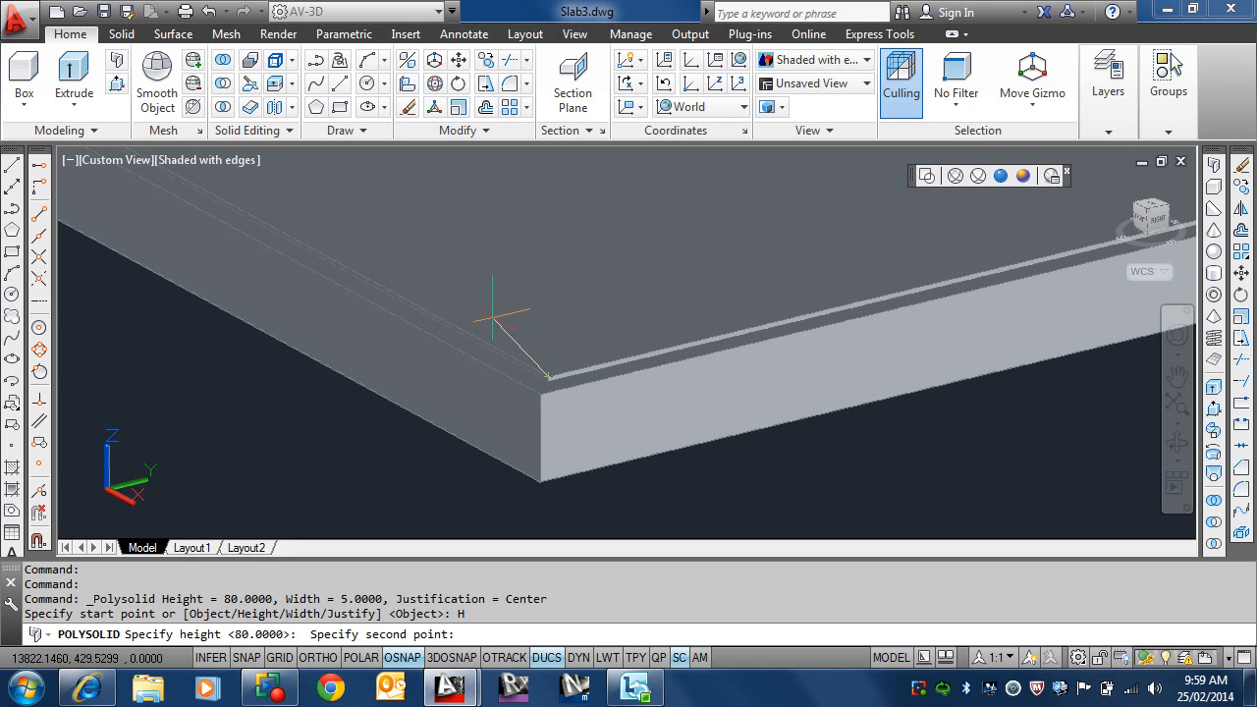
key("Escape")
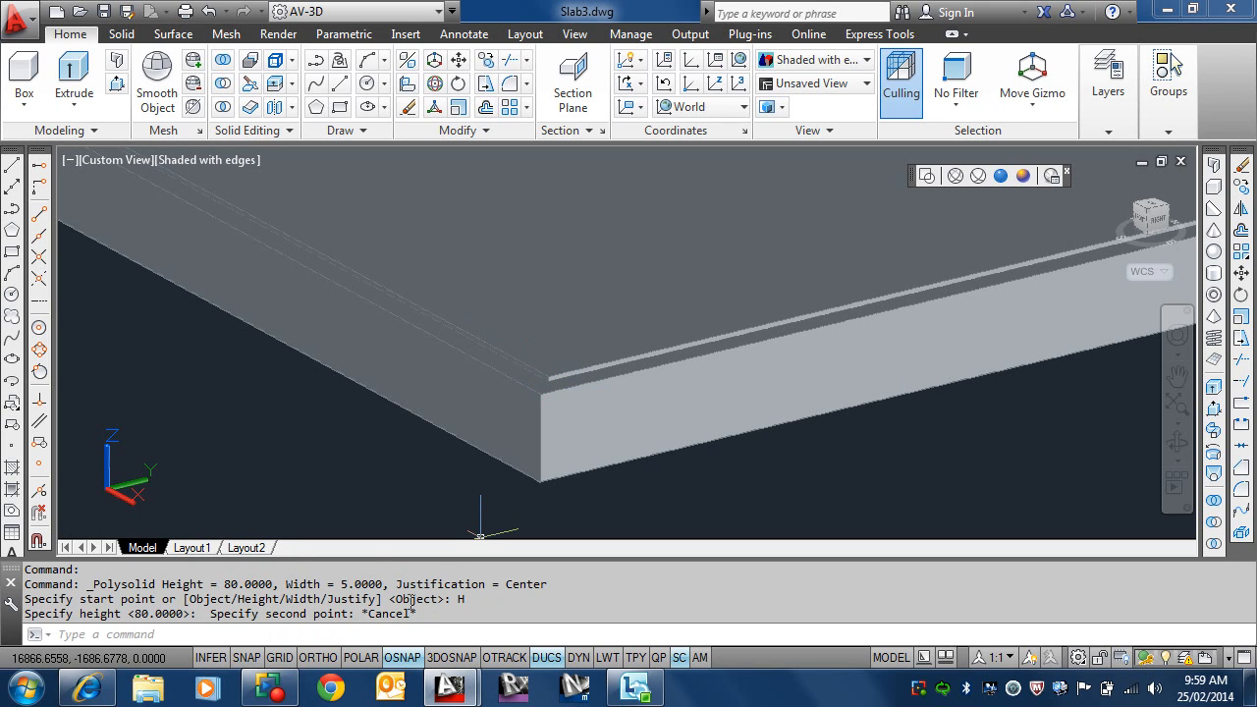
Step: Start a Polysolid with height 2400, width 90 and left justification
key("Return")
left_click(373, 635)
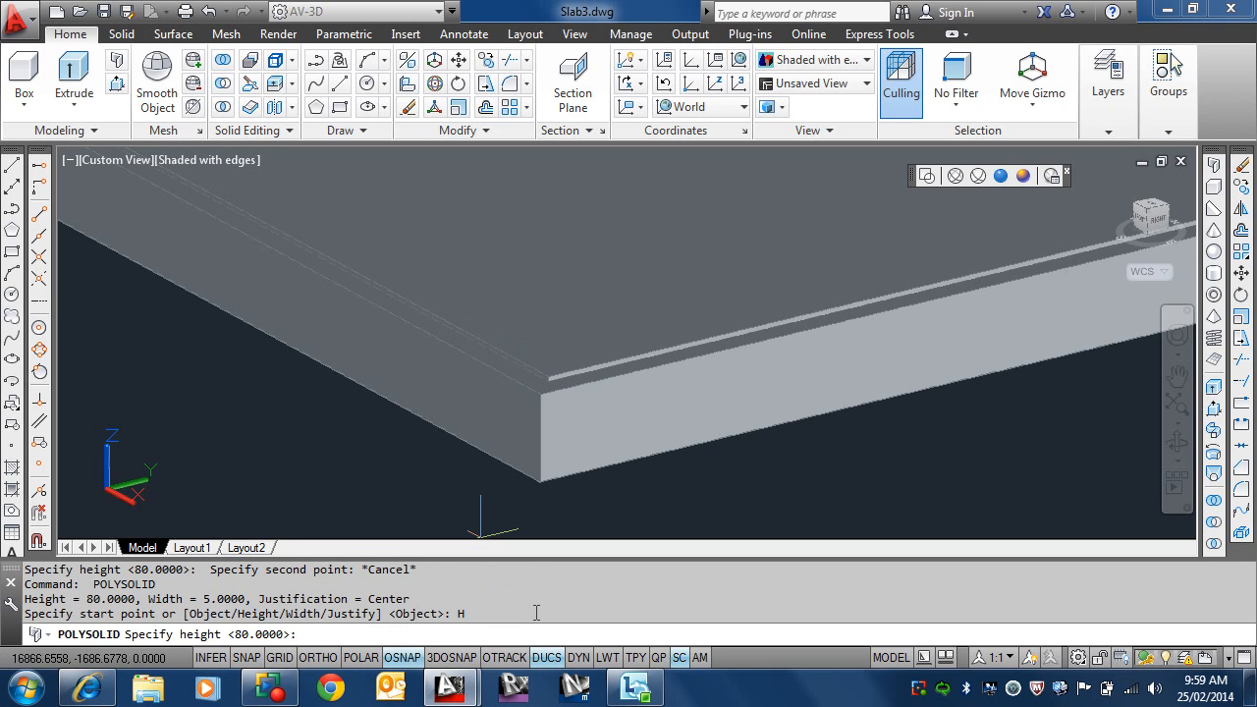
type("2400")
key("Return")
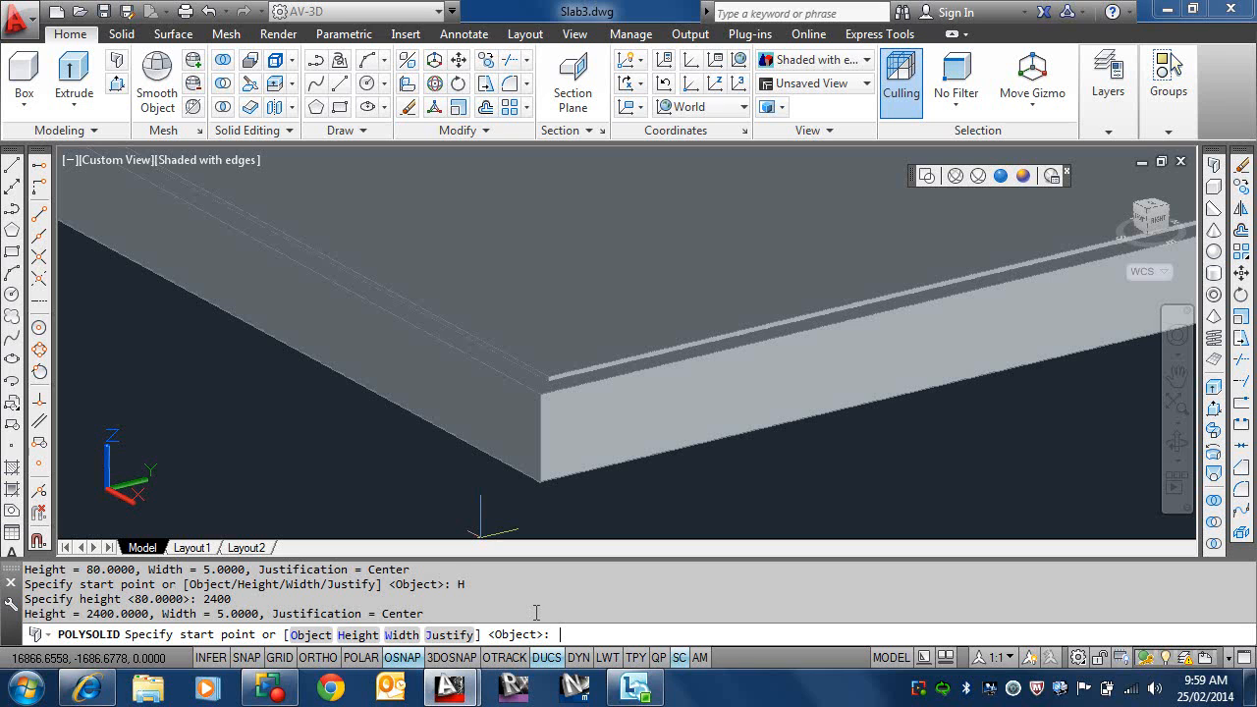
left_click(416, 635)
type("90")
key("Return")
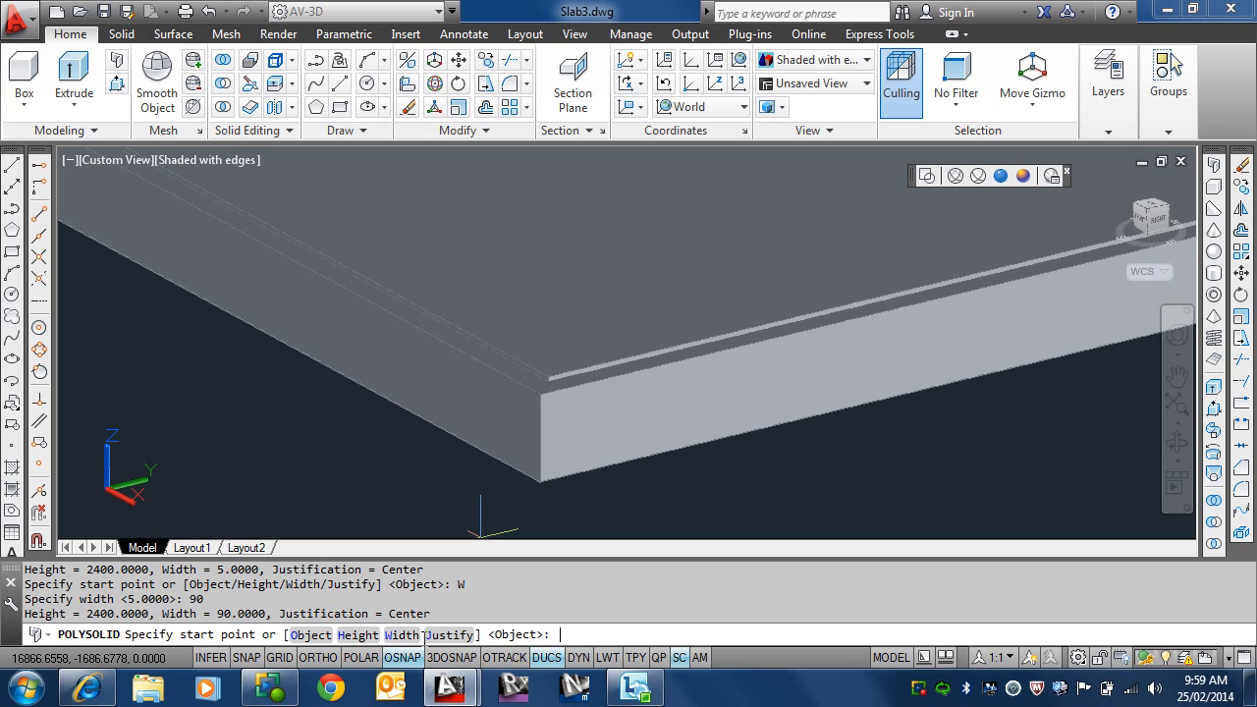
left_click(447, 634)
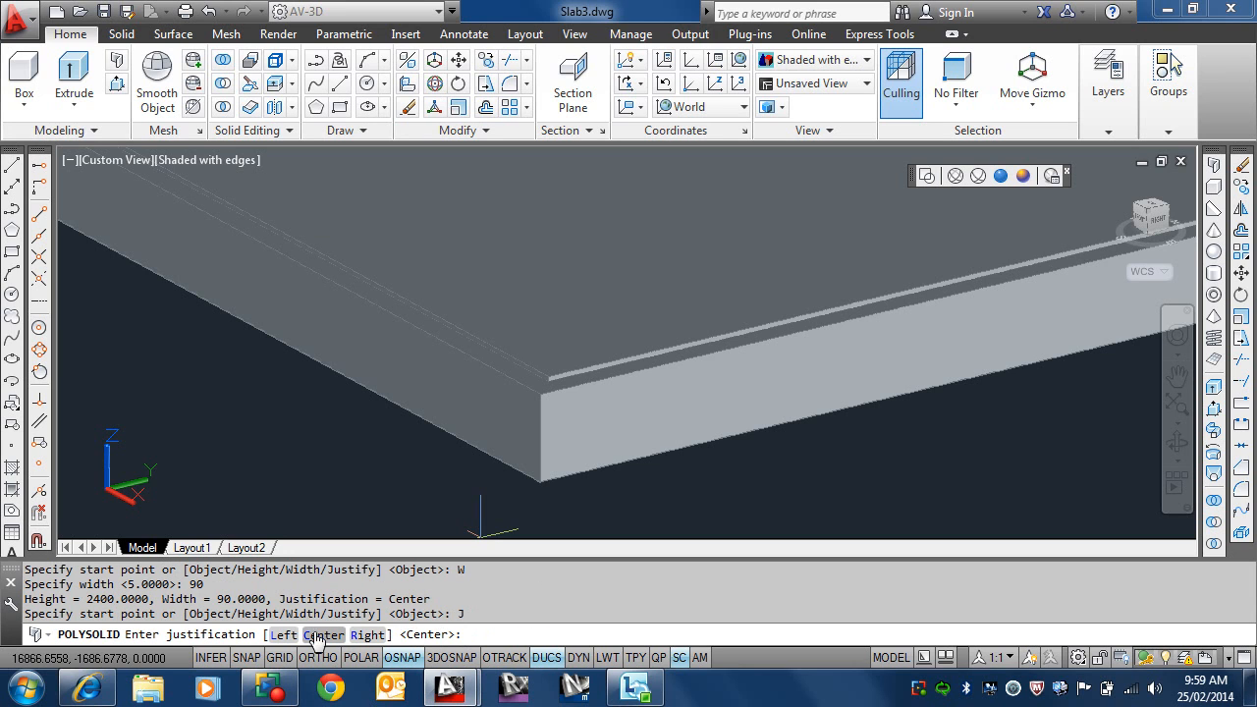
left_click(284, 635)
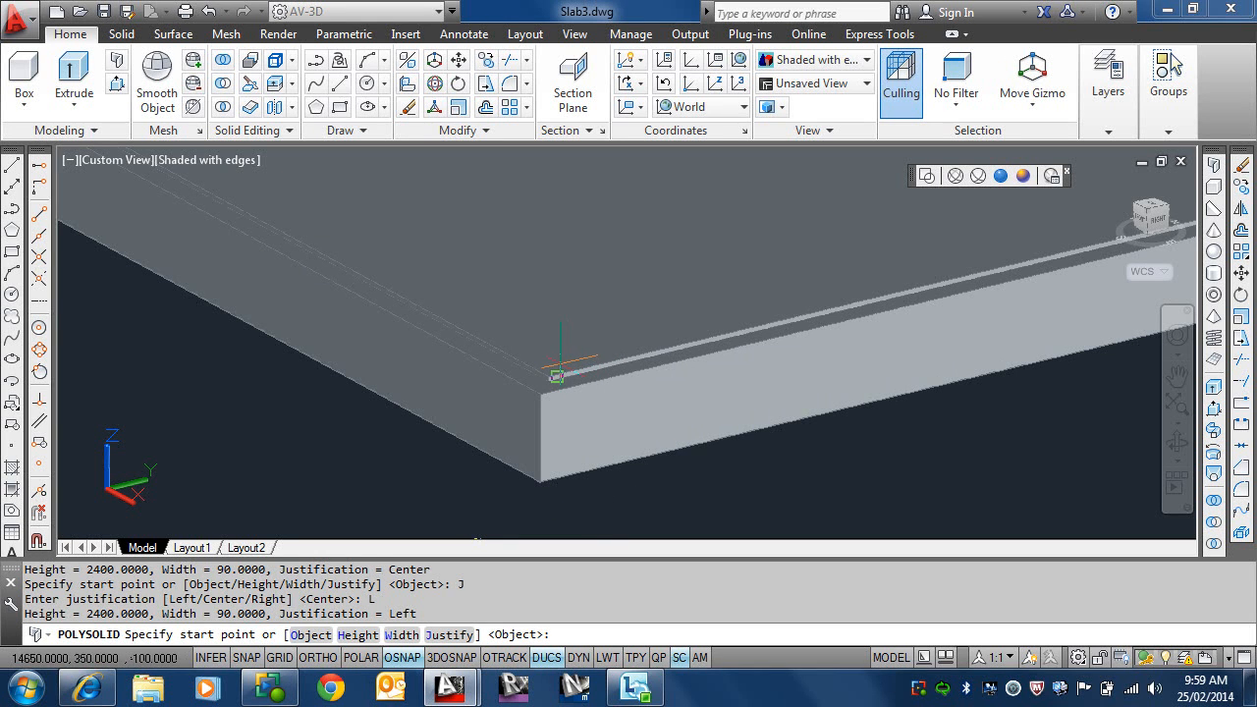
Step: Make Wall-Studs the current layer while the Polysolid command stays active
left_click(1110, 113)
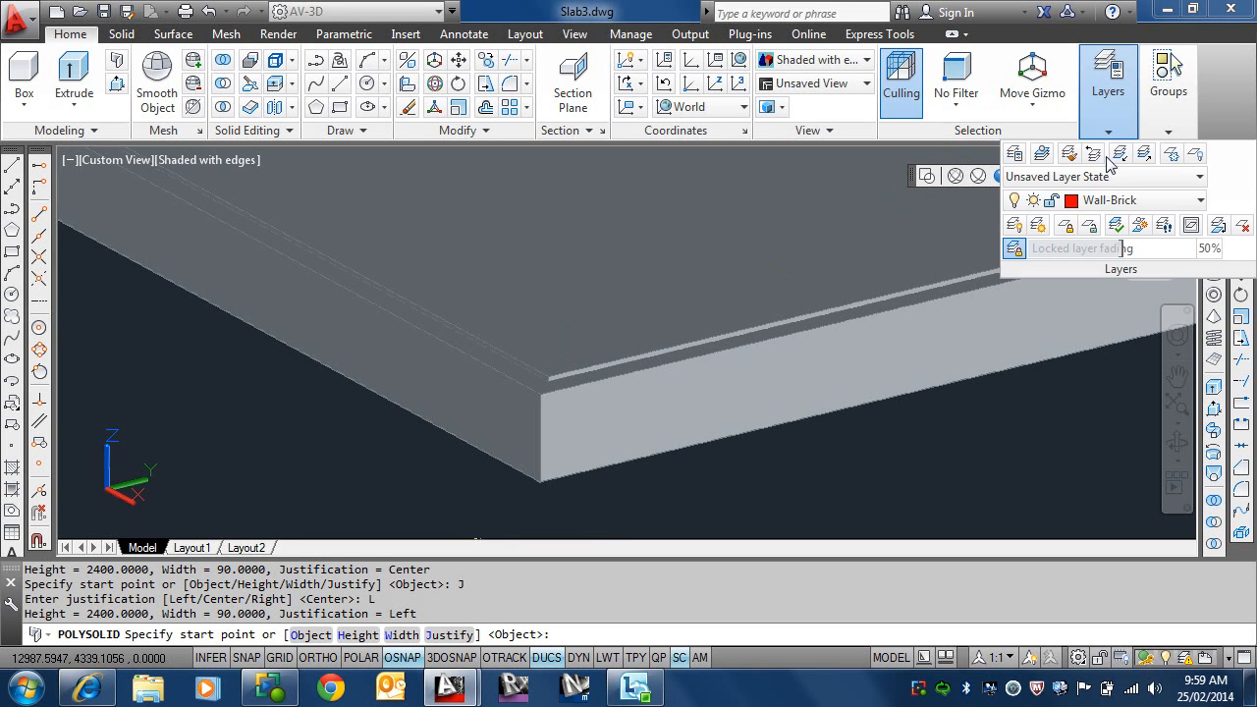
left_click(1132, 200)
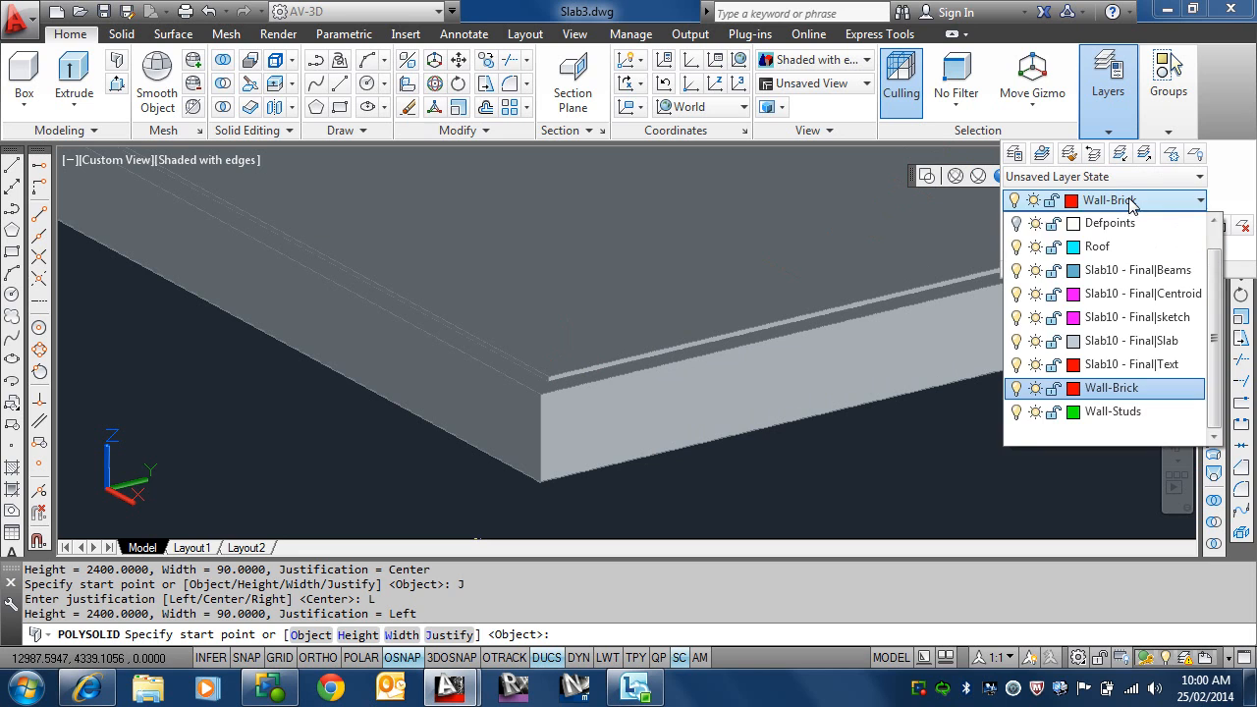
left_click(1110, 412)
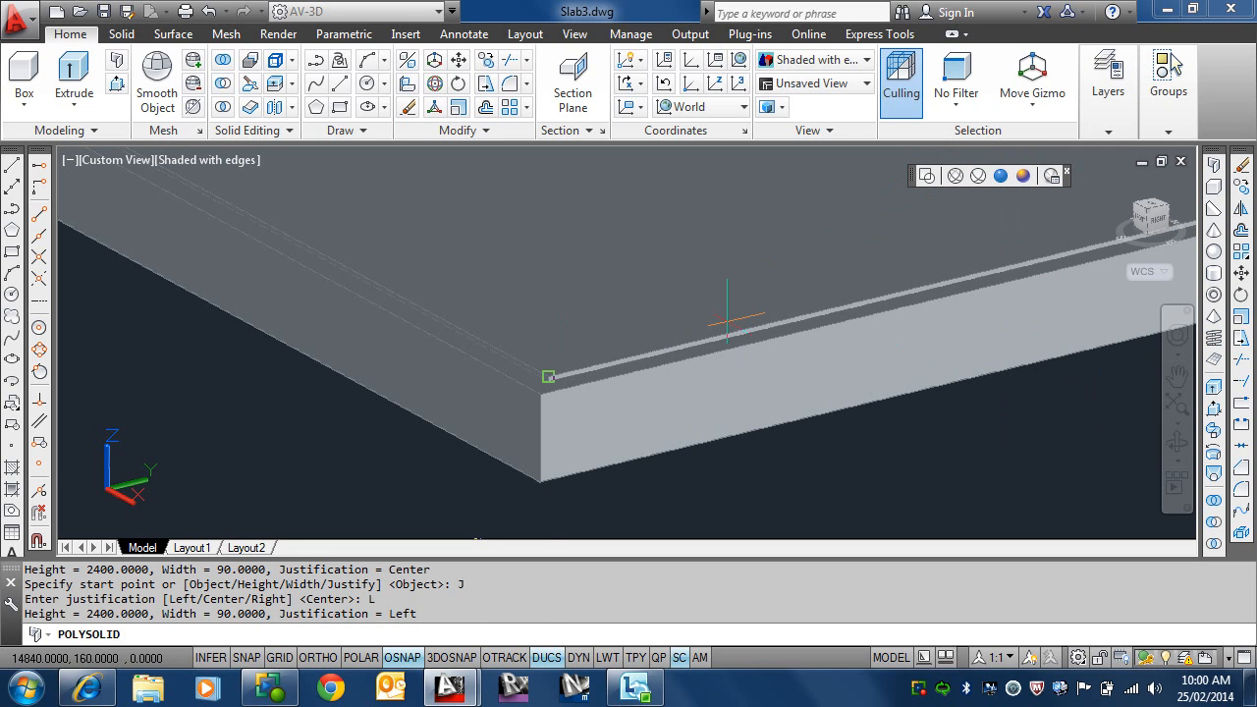
left_click(1101, 130)
Step: Draw the first stud wall segment along the slab's long side, from the near inner rebate corner to the inner corner at the origin end
scroll(547, 380, "up", 2)
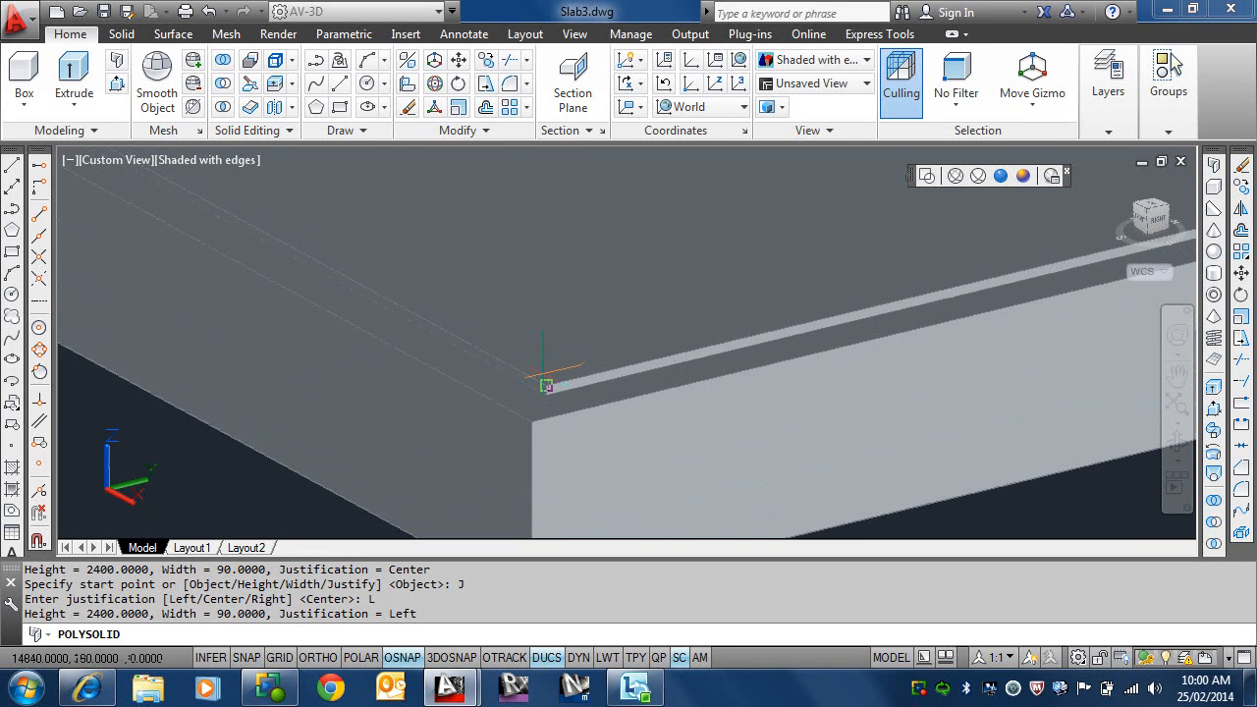
left_click(547, 384)
scroll(564, 354, "down", 10)
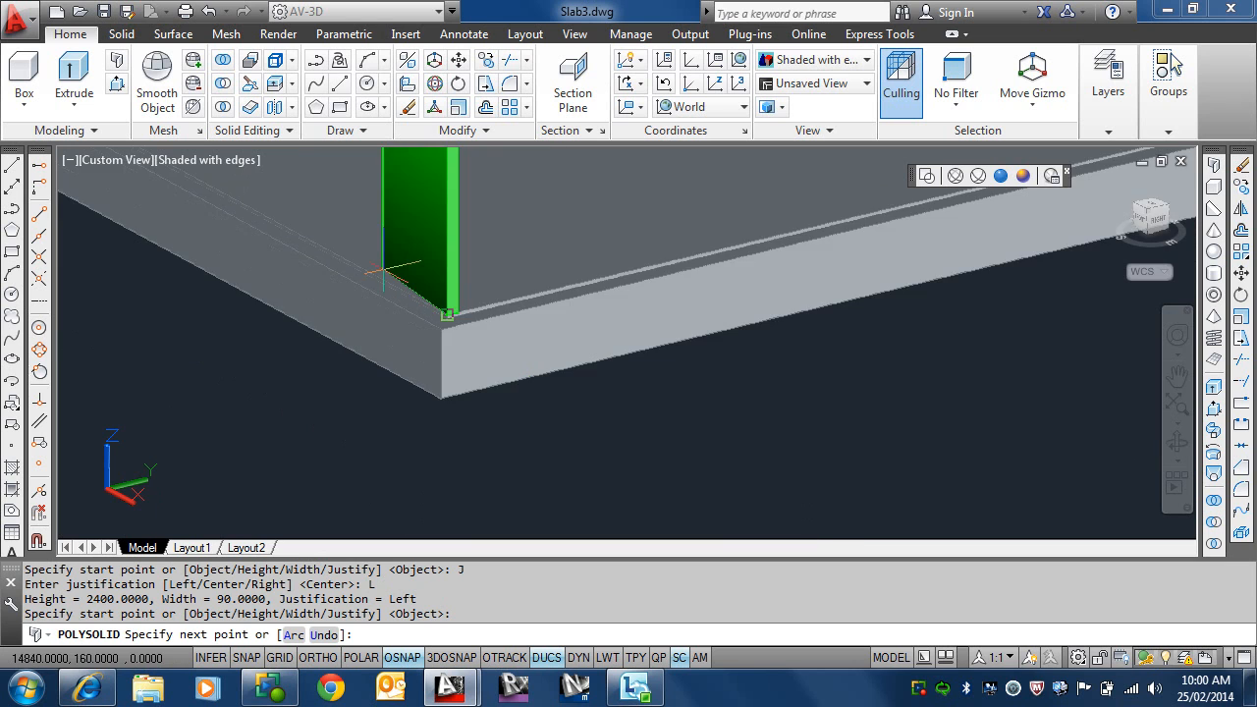
scroll(578, 455, "up", 3)
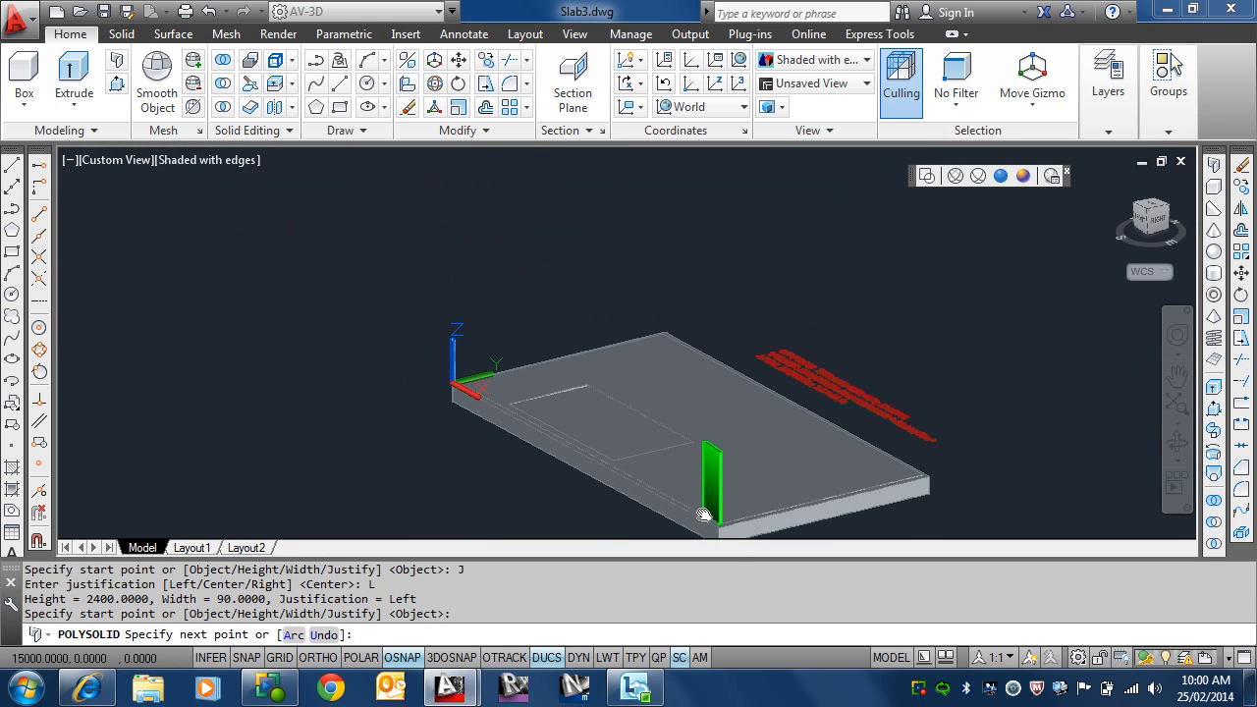
scroll(462, 383, "up", 3)
scroll(450, 389, "up", 3)
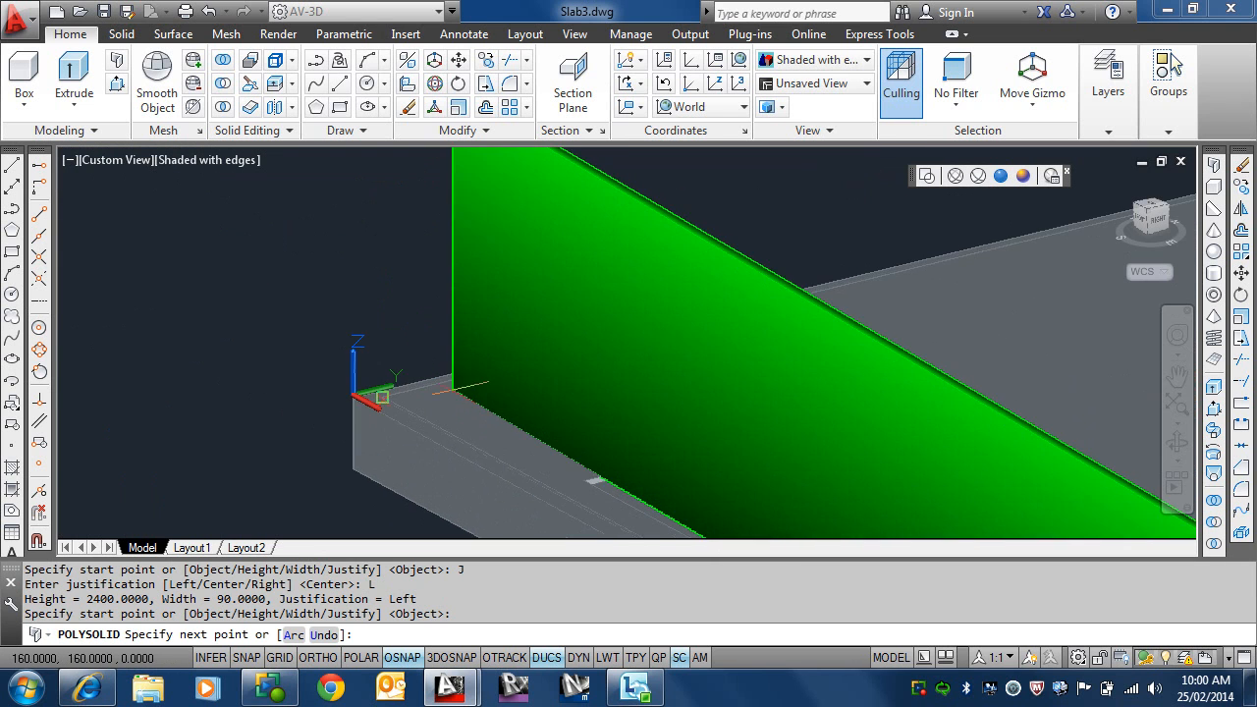
scroll(443, 376, "up", 2)
scroll(389, 319, "up", 3)
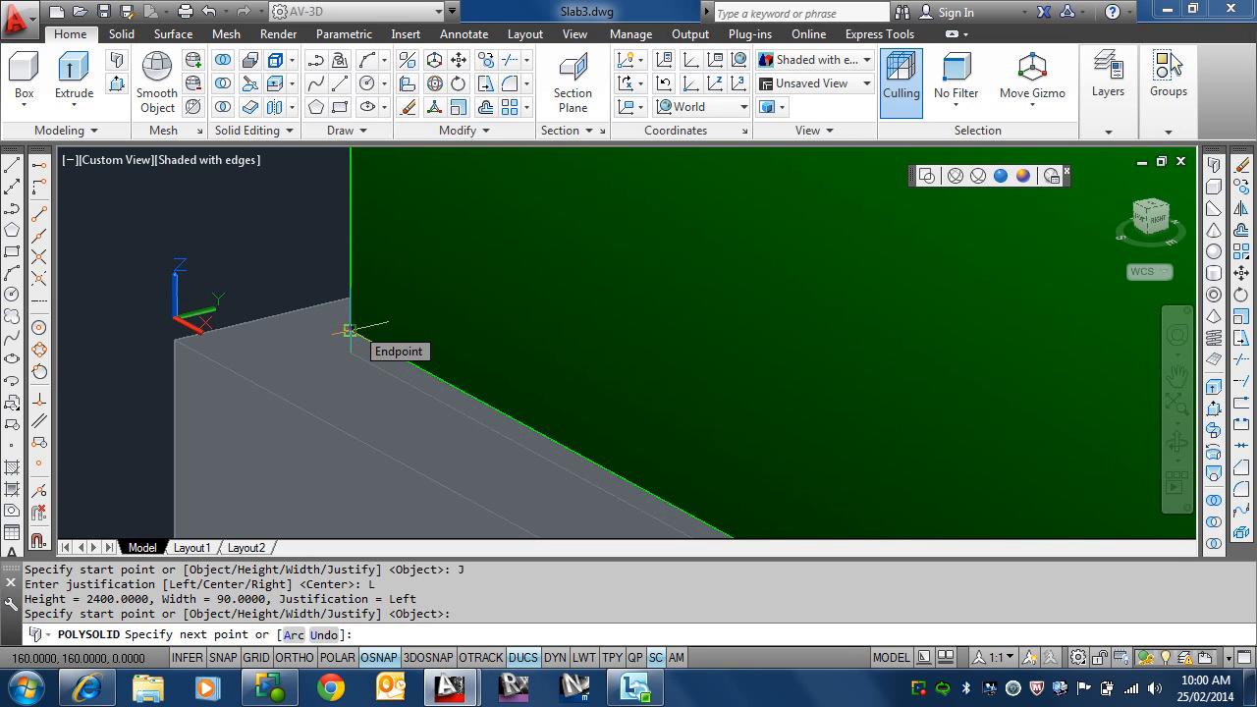
left_click(349, 331)
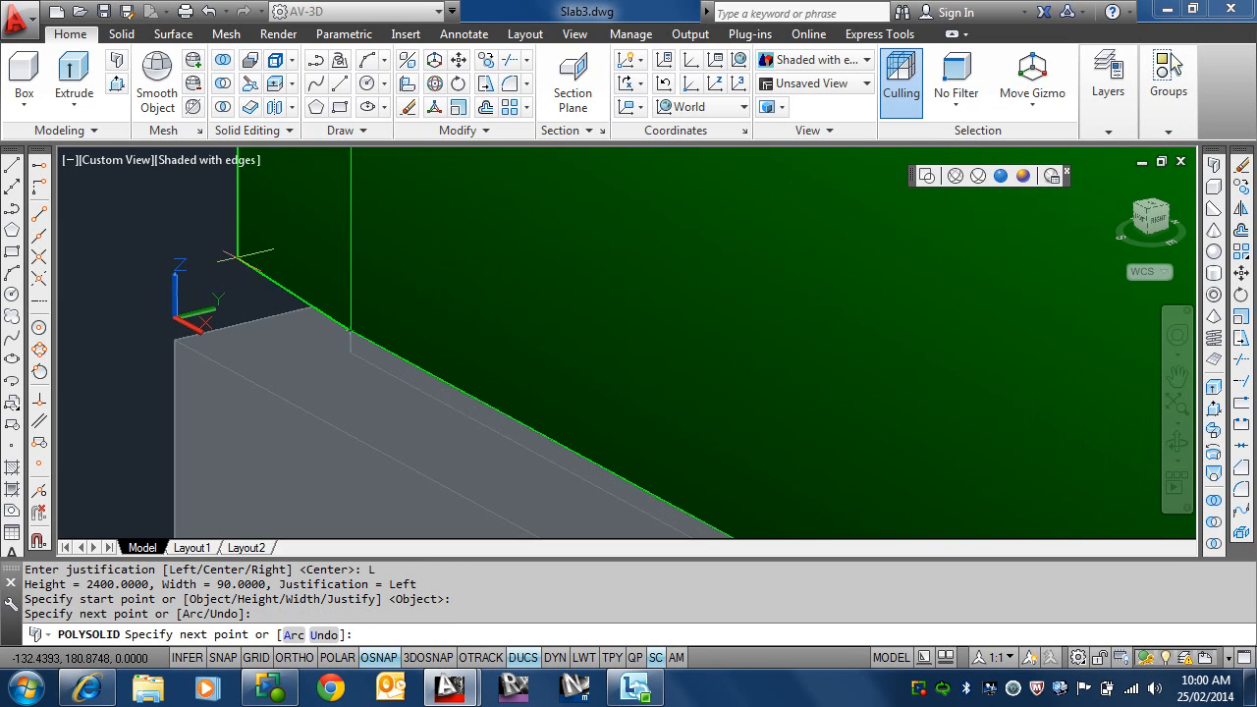
Step: Continue the stud wall along the slab's short side at the origin end to the next inner rebate corner
scroll(388, 378, "down", 4)
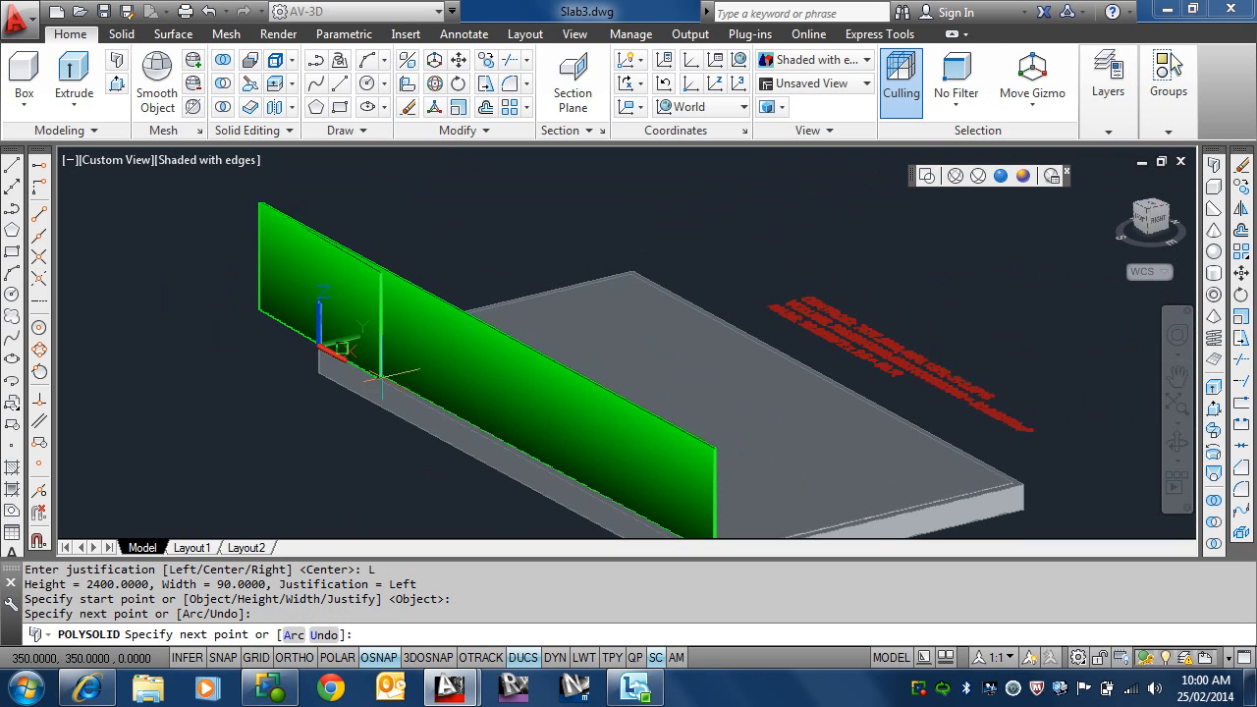
key("F8")
middle_click_drag(380, 358, 674, 342, "shift")
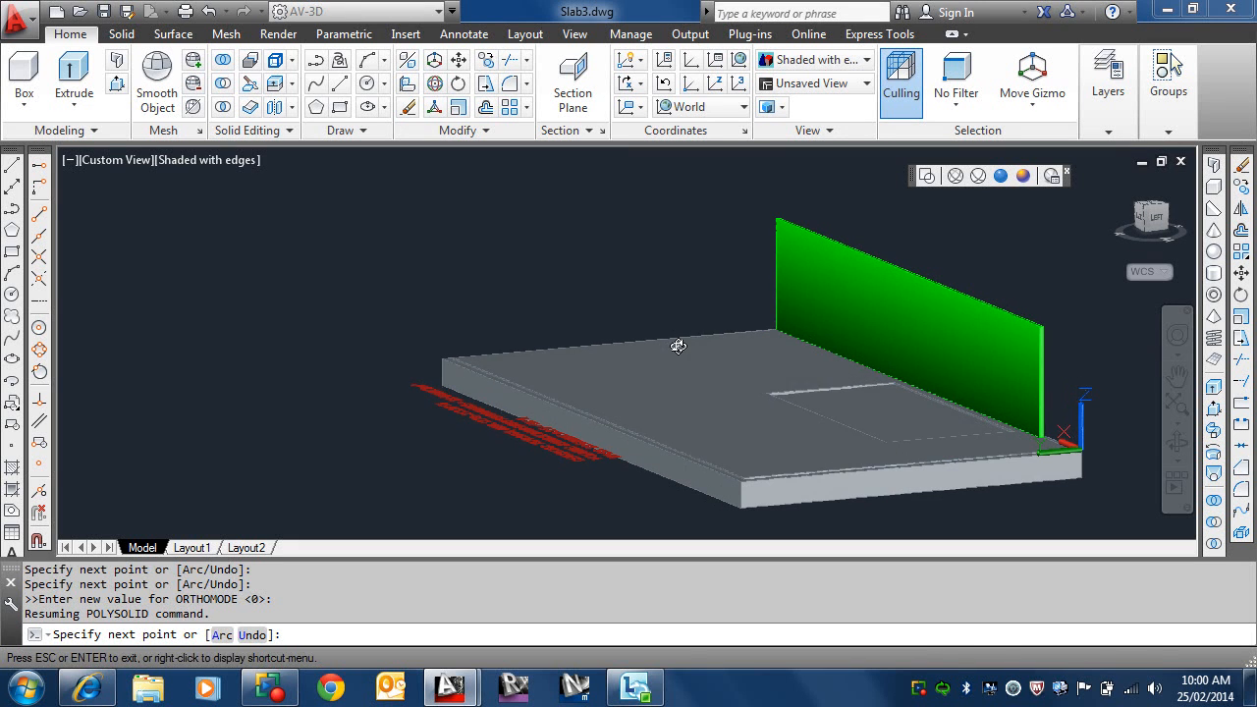
scroll(756, 496, "up", 2)
scroll(763, 498, "up", 2)
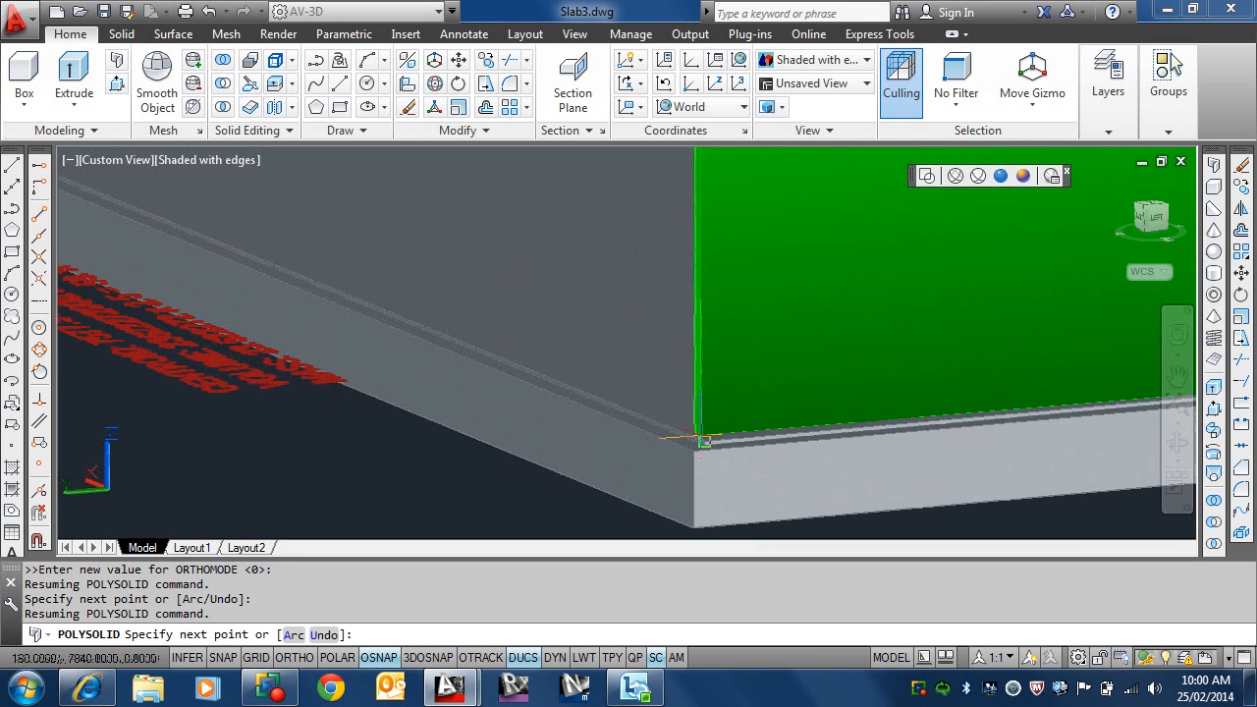
scroll(703, 441, "up", 1)
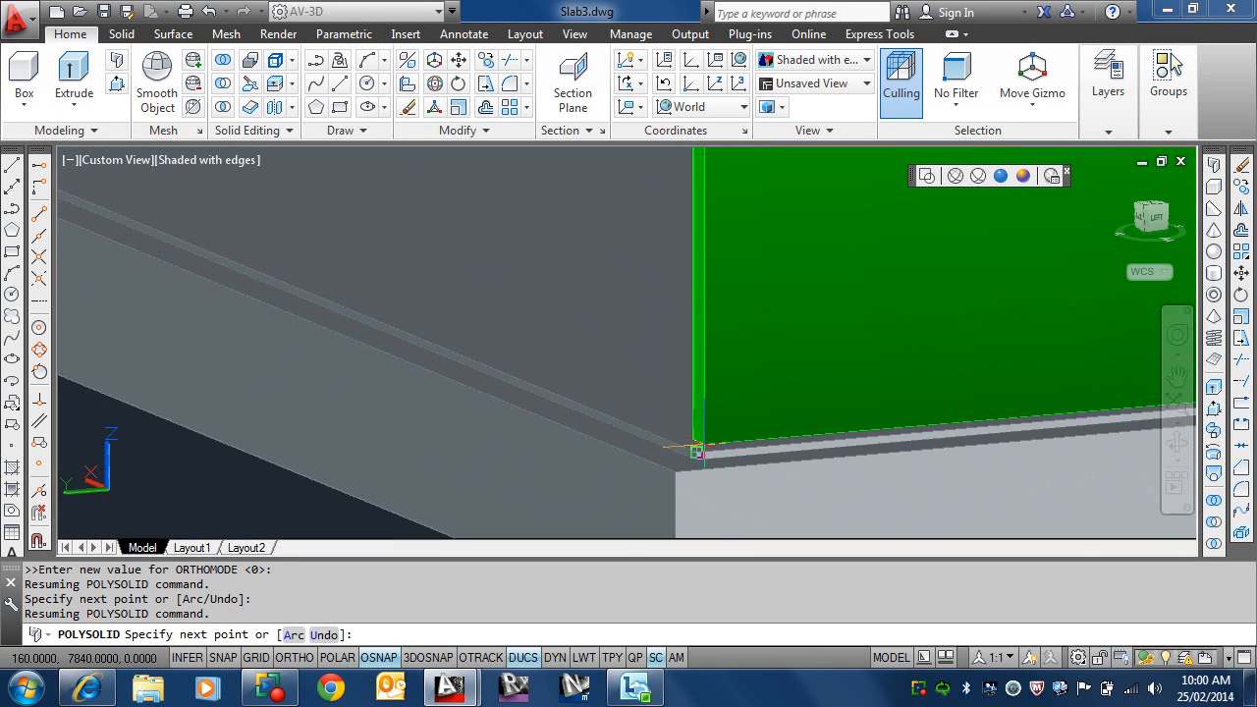
left_click(700, 444)
Step: Continue the stud wall along the slab's other long side to the endpoint of the opposite inner rebate corner
scroll(532, 362, "down", 5)
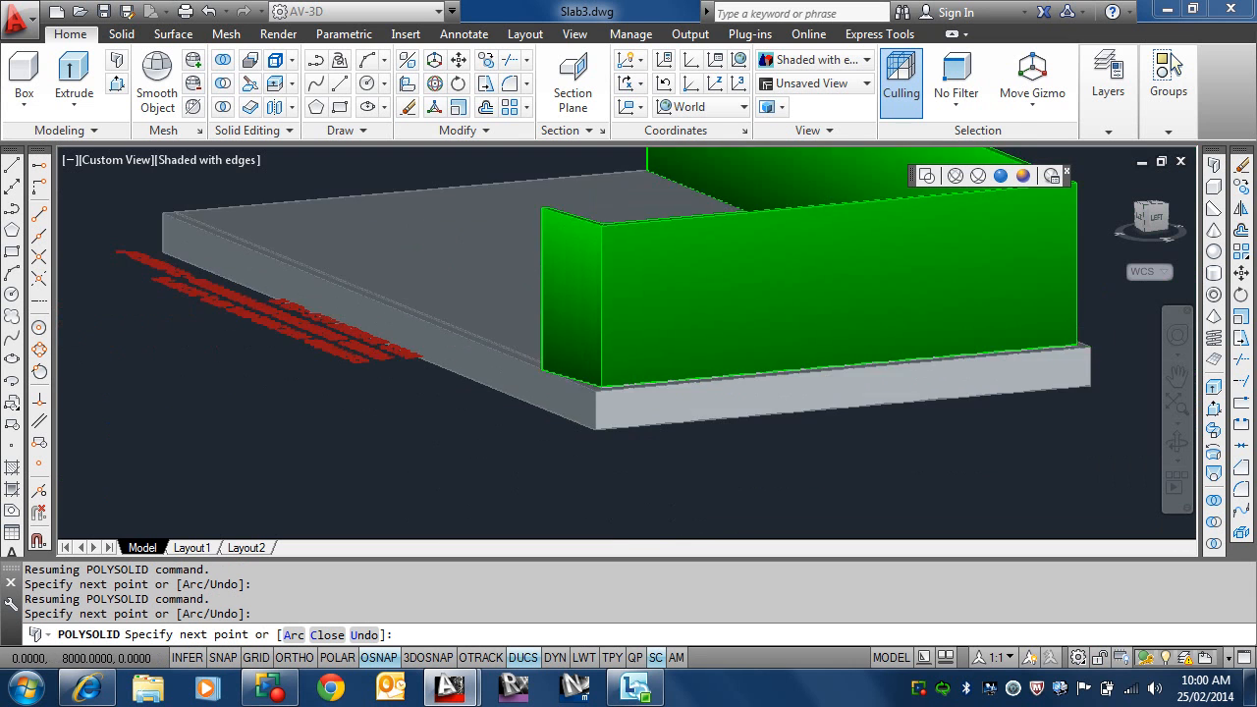
middle_click_drag(531, 365, 742, 413)
key("F8")
scroll(579, 452, "up", 6)
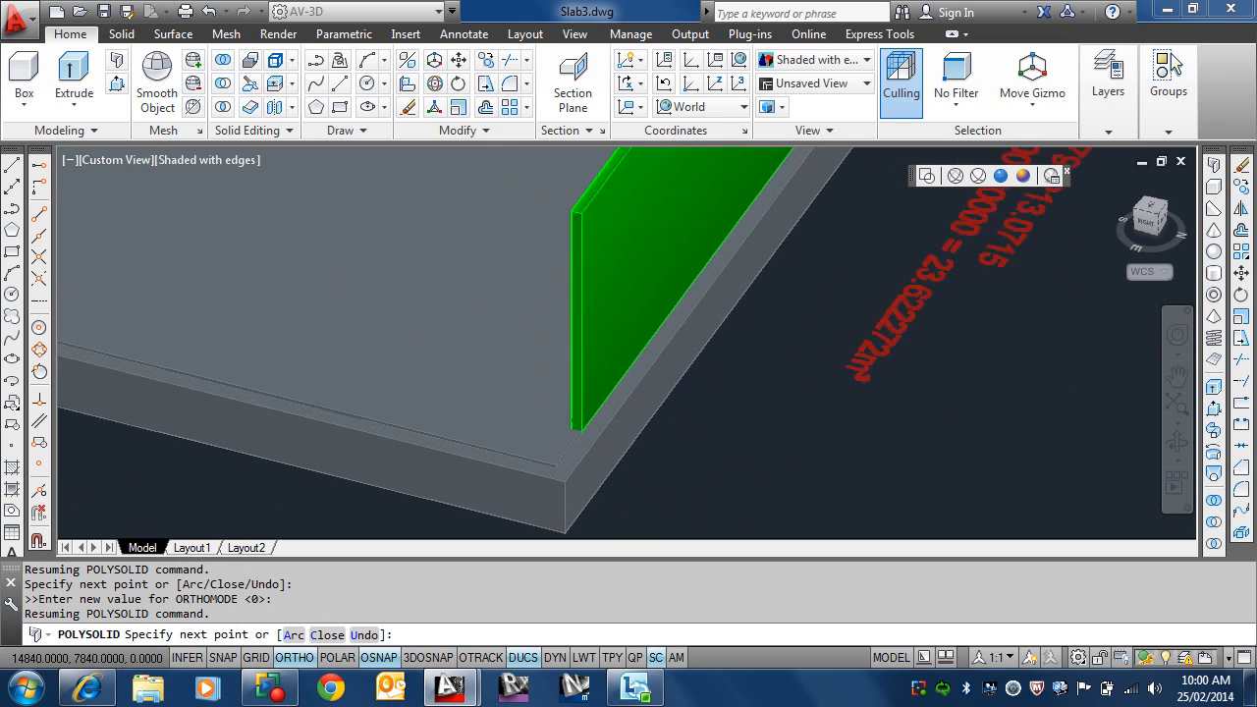
scroll(601, 328, "up", 2)
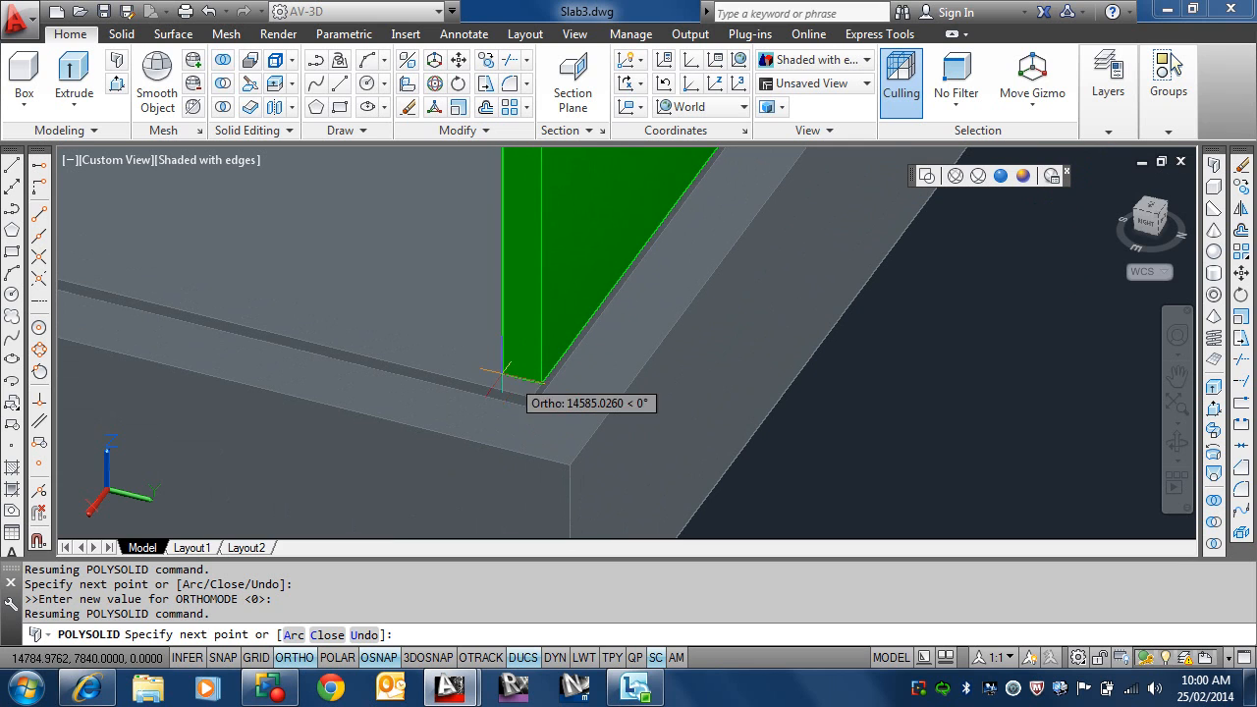
left_click(39, 215)
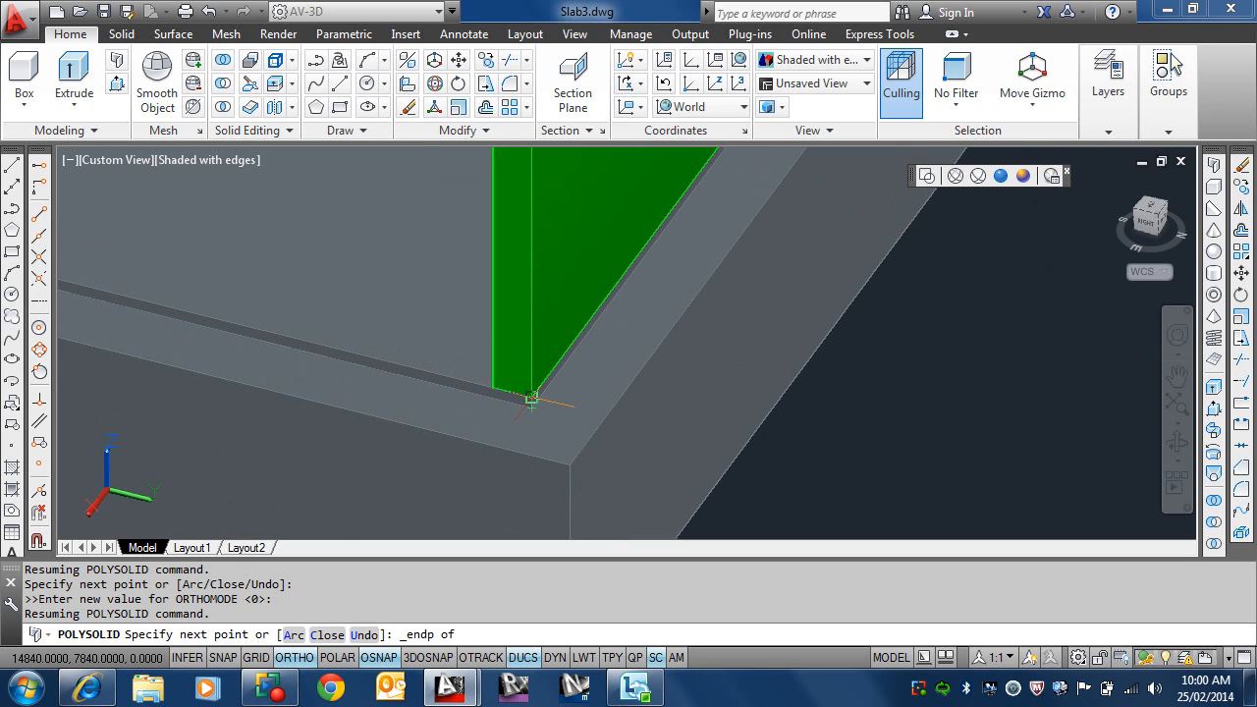
left_click(529, 398)
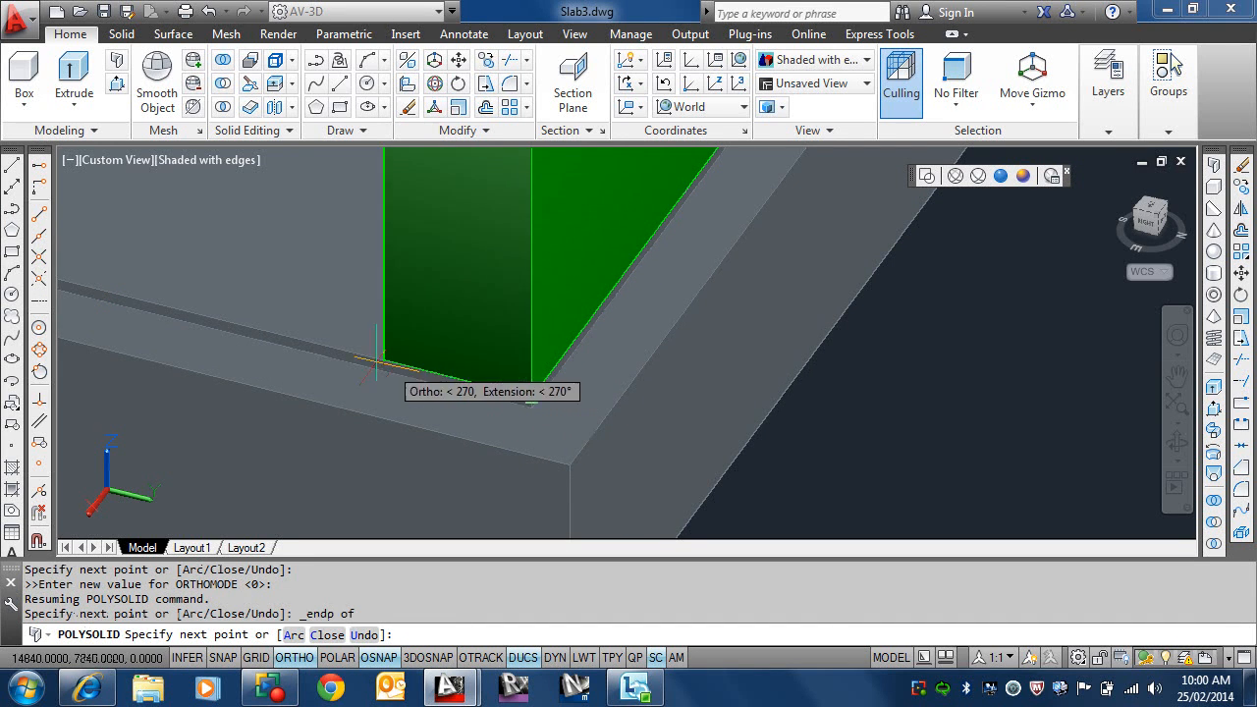
Step: Close the stud wall back to its starting corner along the remaining short side of the slab
scroll(180, 243, "down", 5)
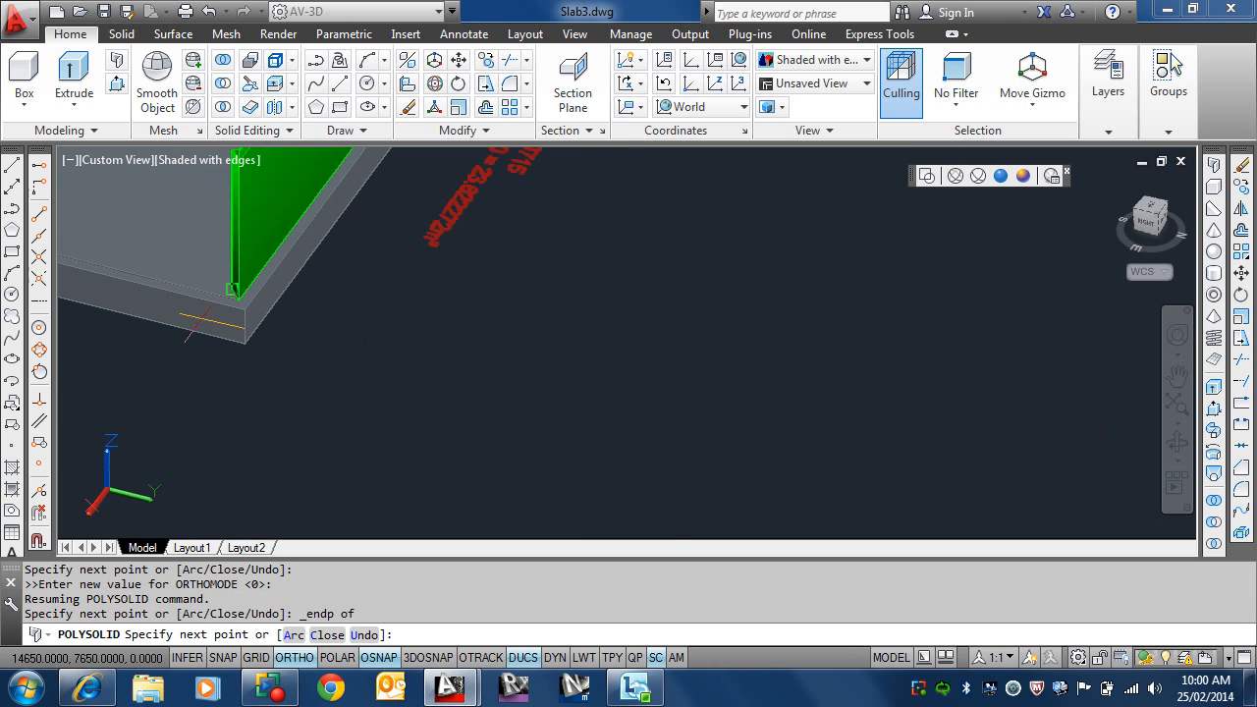
middle_click_drag(202, 309, 423, 339, "shift")
key("F8")
scroll(455, 437, "down", 3)
middle_click_drag(455, 436, 467, 272)
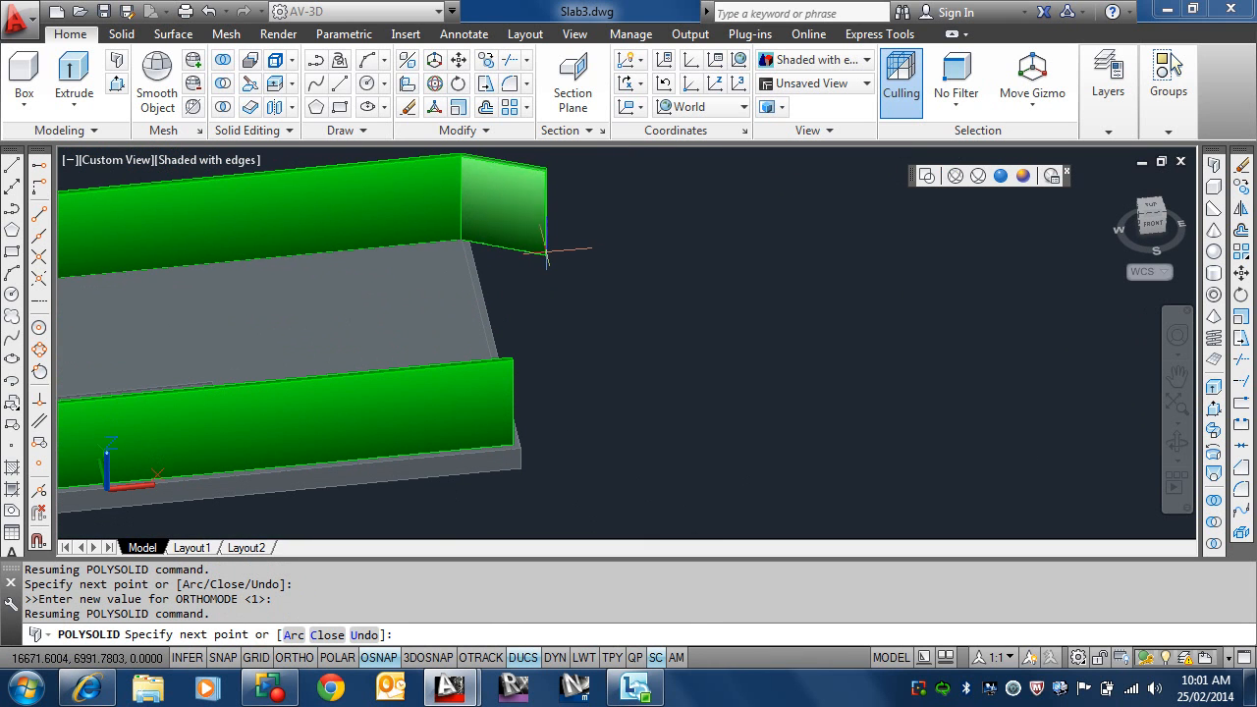
left_click(335, 634)
scroll(601, 366, "down", 3)
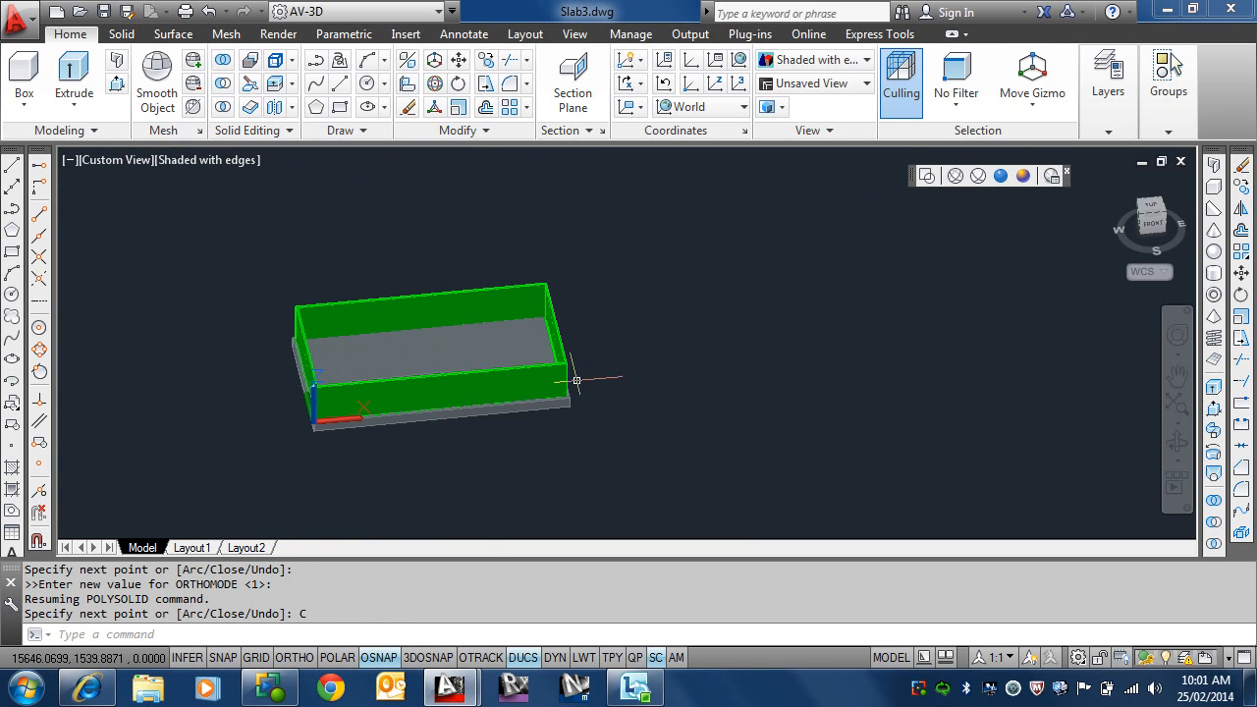
Step: Draw a 3500 long internal stud wall from a nearest point at about X 4030 on the far long wall's inner face, square to that wall
scroll(367, 358, "up", 5)
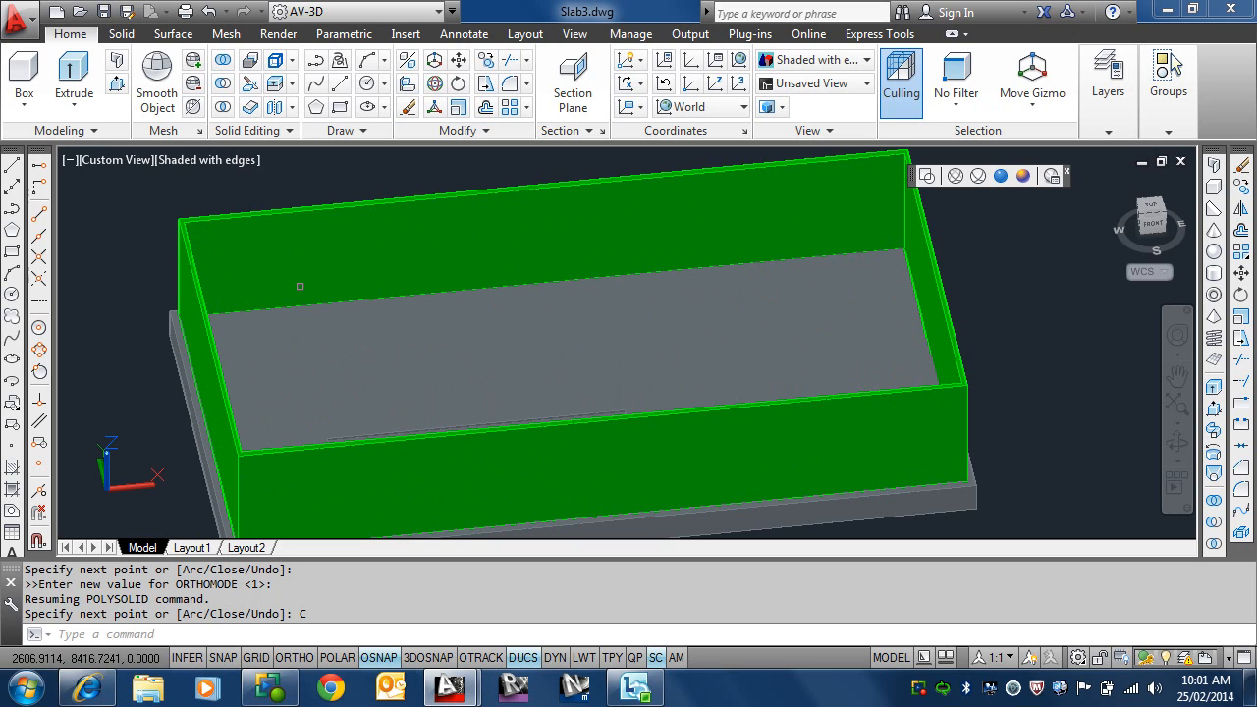
mouse_move(410, 351)
middle_mouse_down("shift")
mouse_move(416, 325)
mouse_move(438, 374)
mouse_move(508, 382)
mouse_move(589, 341)
mouse_move(639, 363)
mouse_move(615, 410)
mouse_move(426, 390)
mouse_move(433, 343)
middle_mouse_up("shift")
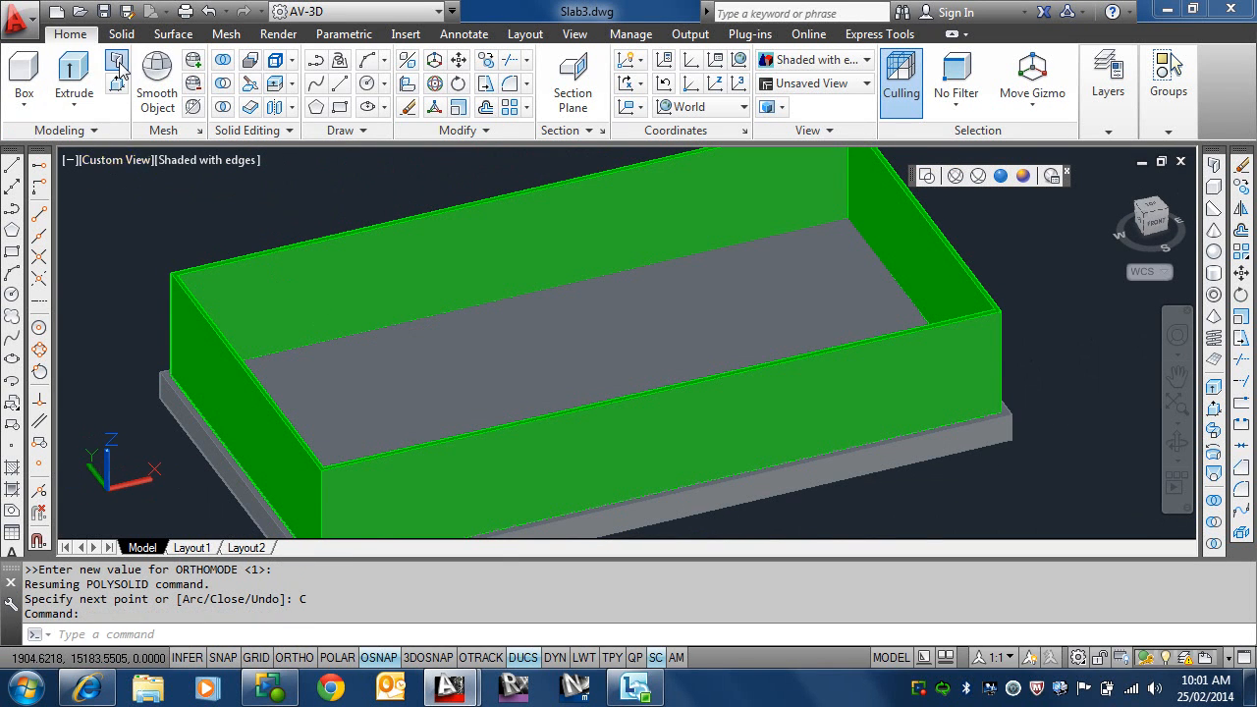
left_click(118, 63)
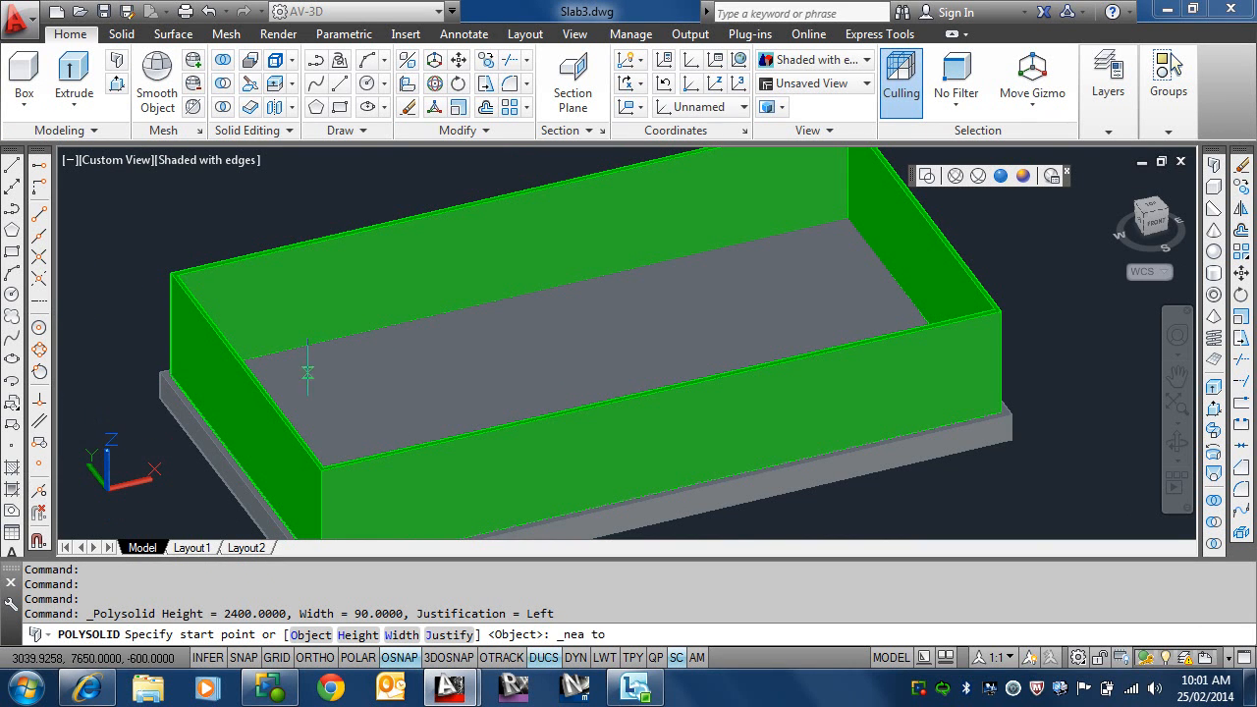
scroll(352, 329, "up", 5)
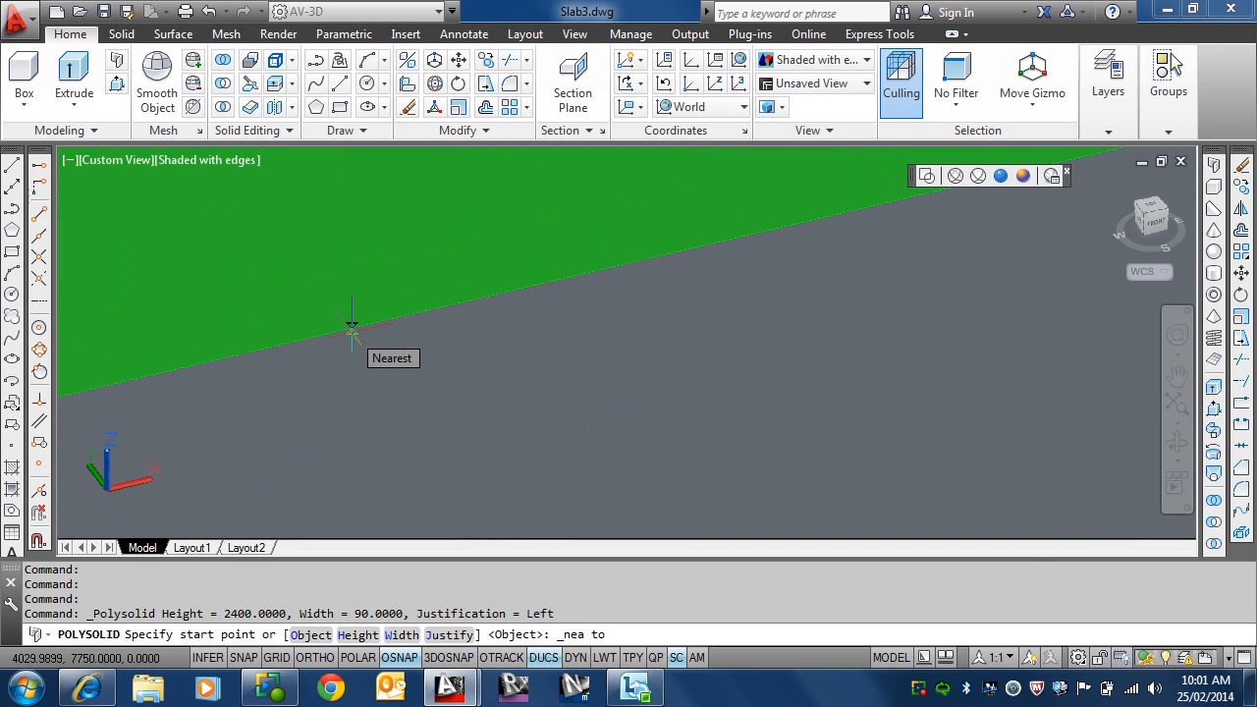
left_click(352, 329)
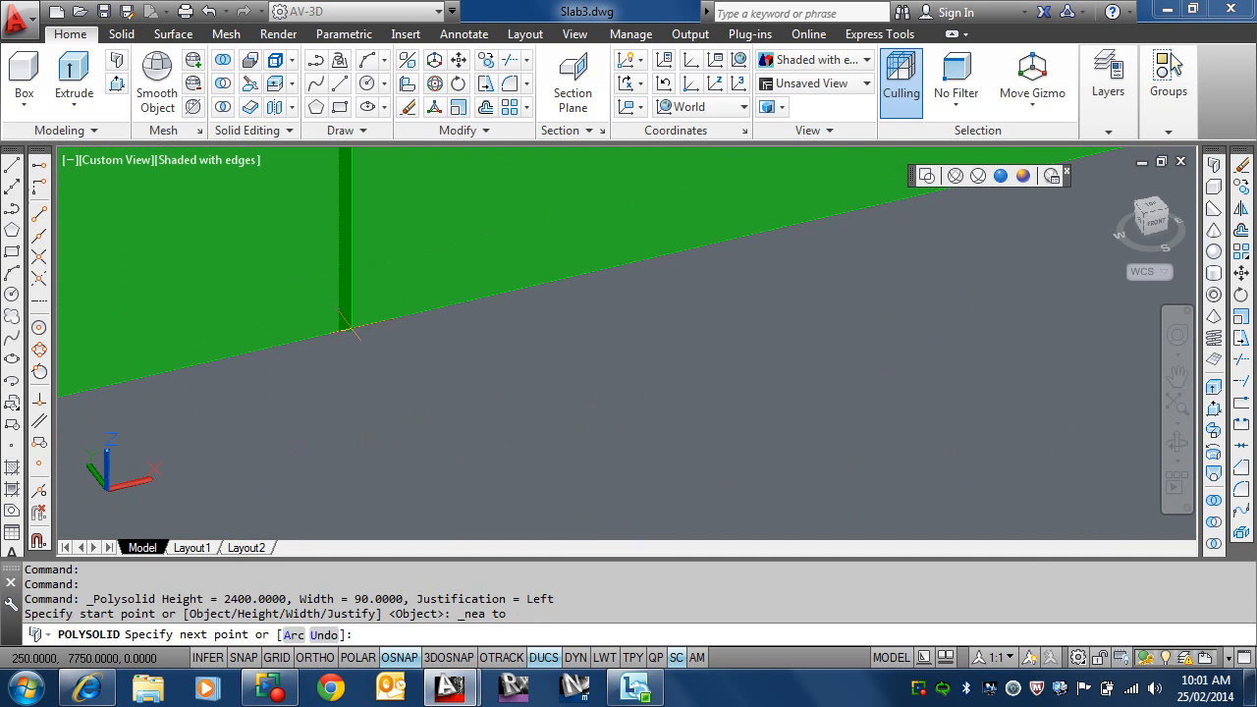
scroll(531, 488, "down", 5)
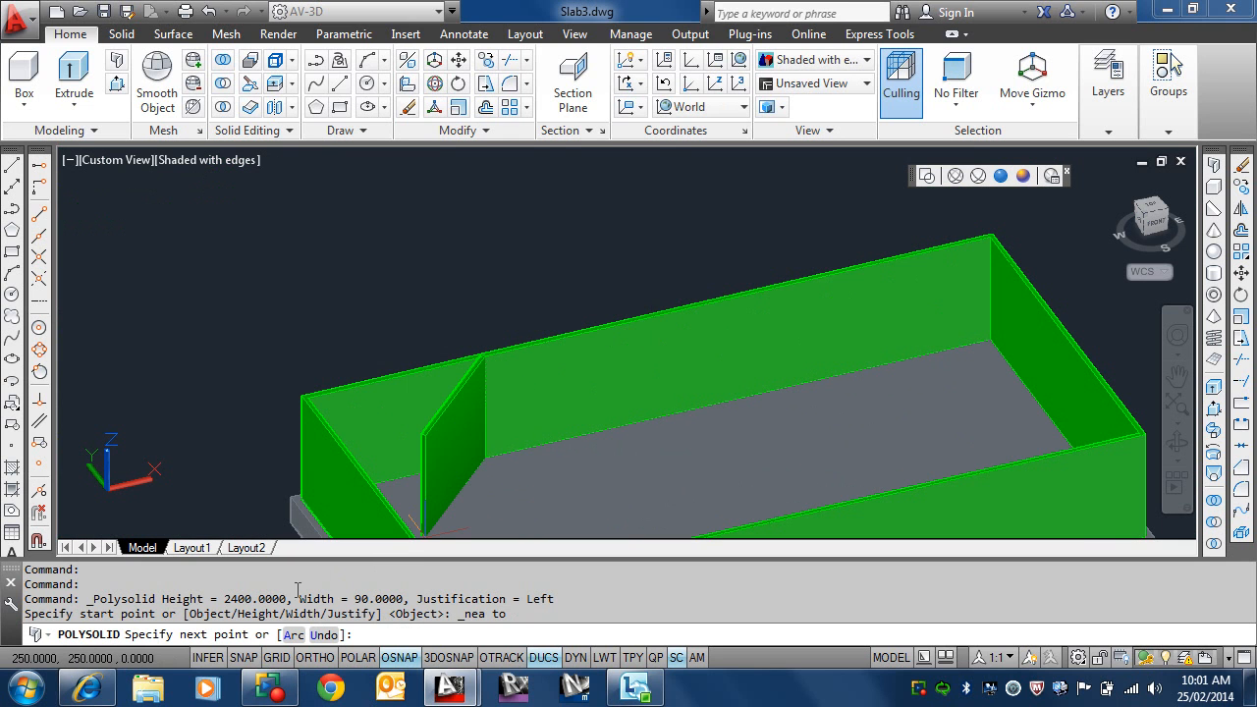
left_click(314, 658)
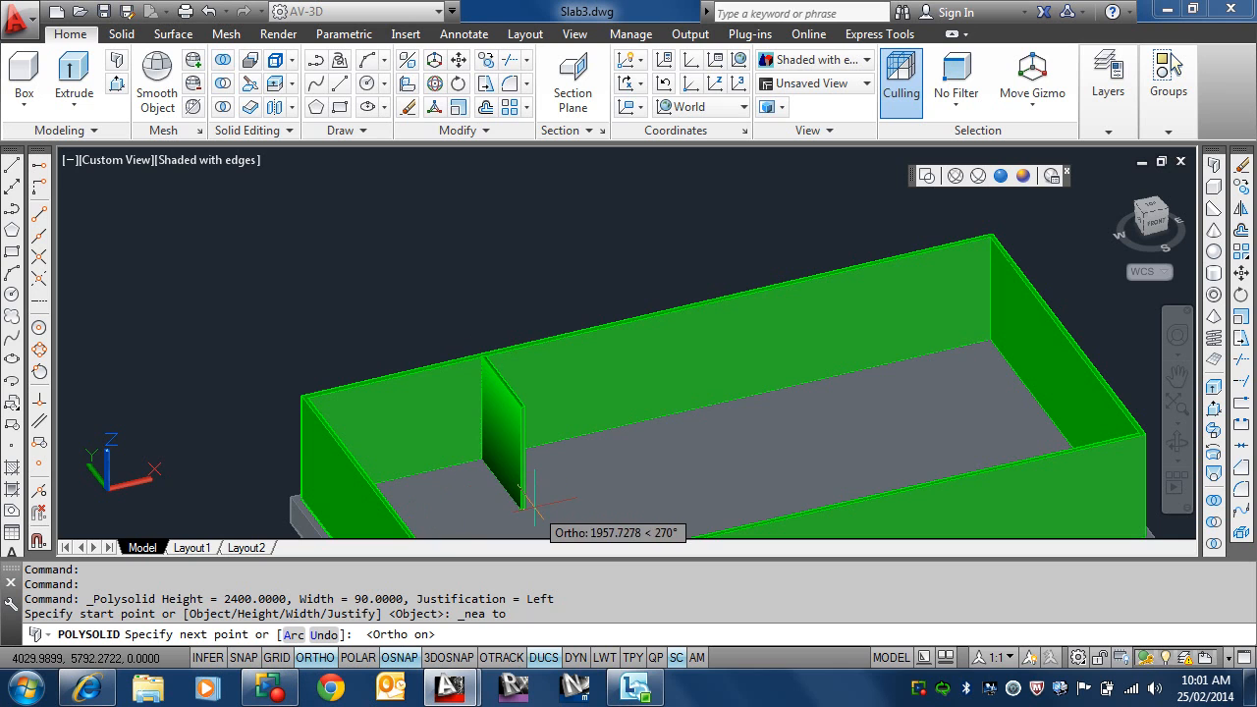
middle_click_drag(528, 483, 443, 325)
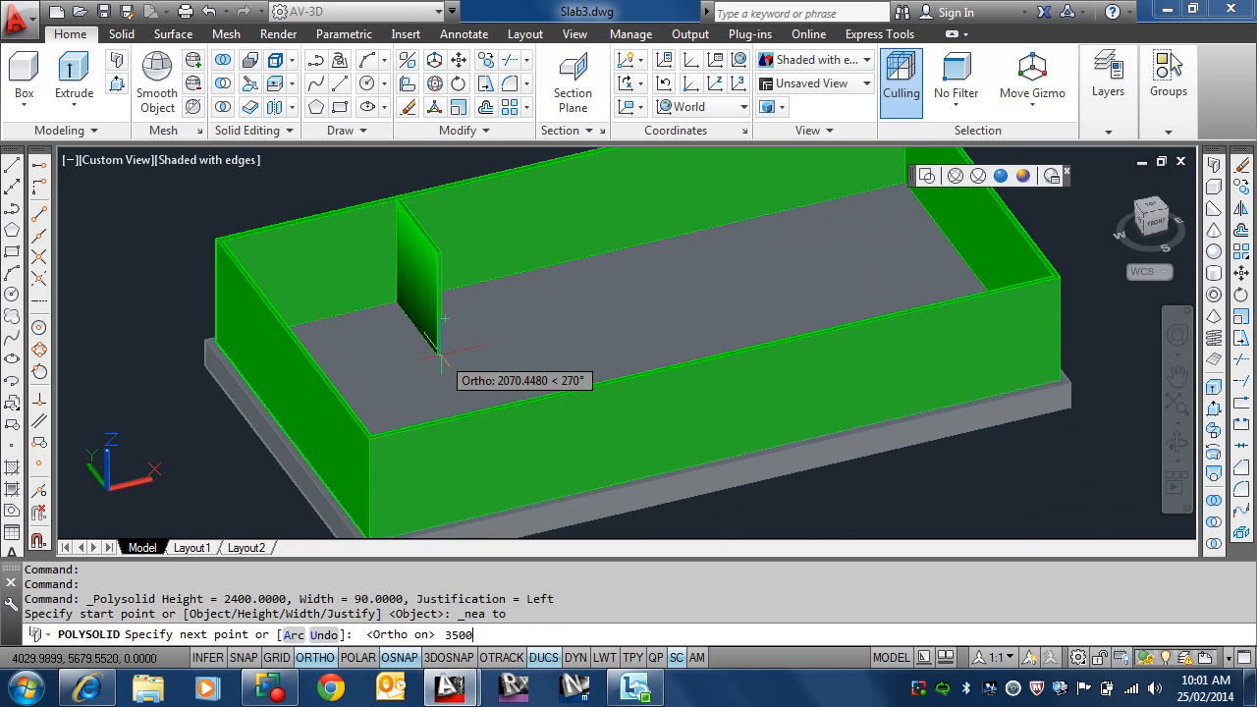
key("Return")
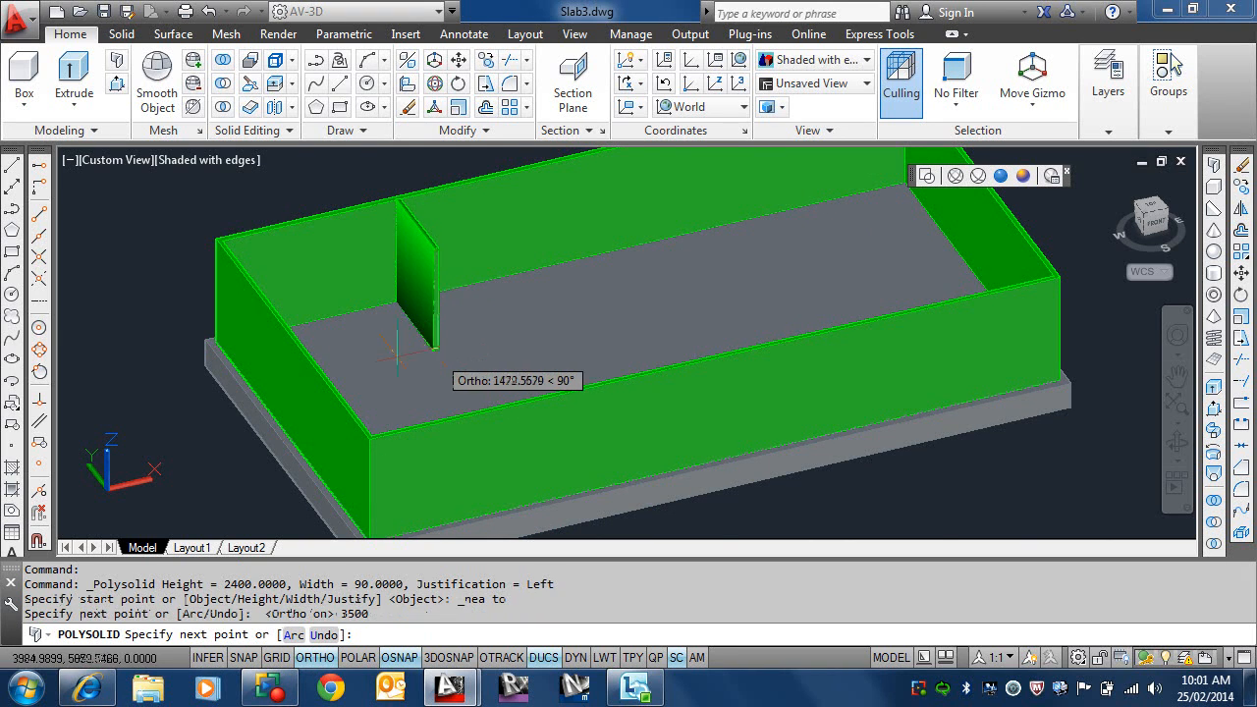
Step: Continue the internal stud wall perpendicular to the inner face of the short wall at the origin end and finish the polysolid
middle_click_drag(500, 391, 388, 437, "shift")
middle_click_drag(550, 295, 640, 545)
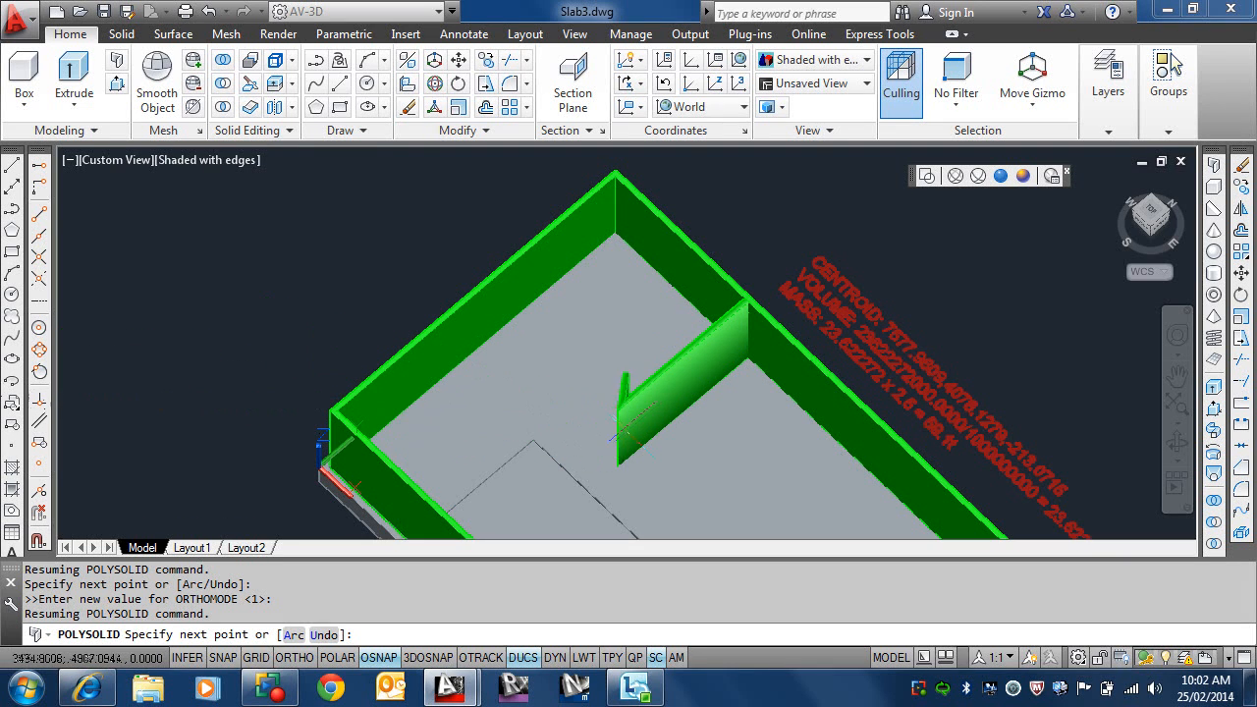
right_click(575, 441, "shift")
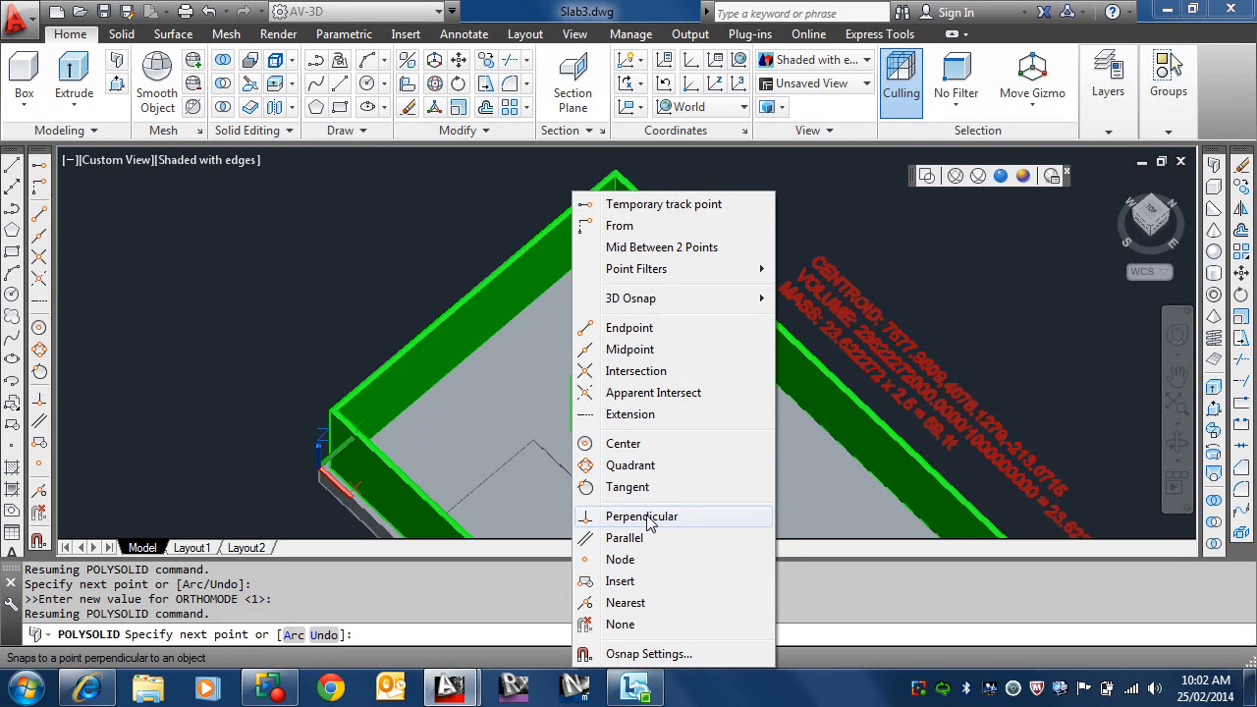
left_click(647, 518)
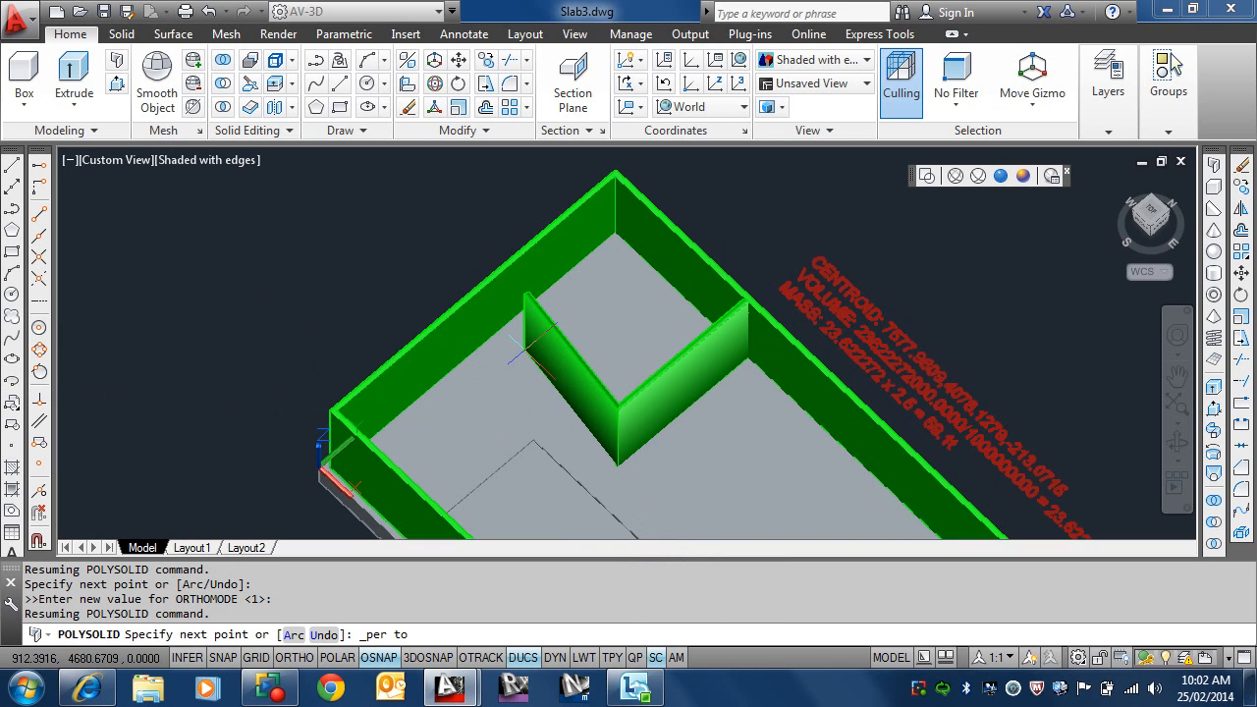
scroll(483, 349, "up", 6)
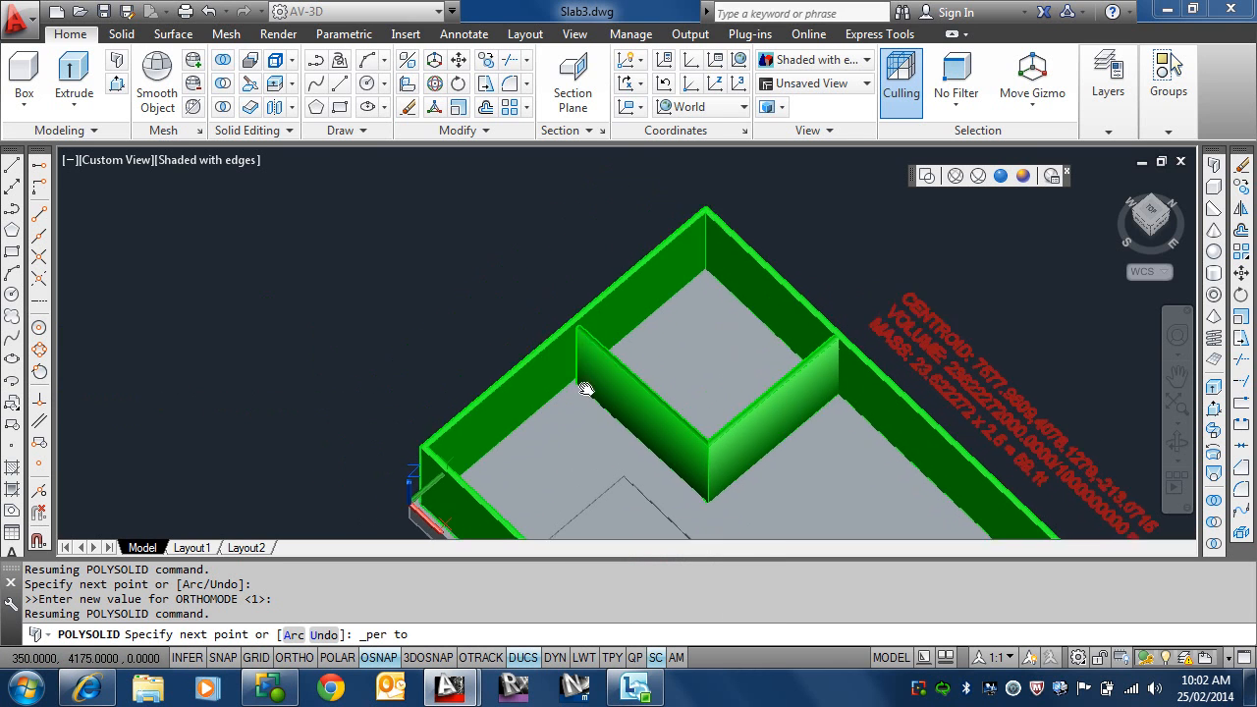
scroll(631, 373, "up", 2)
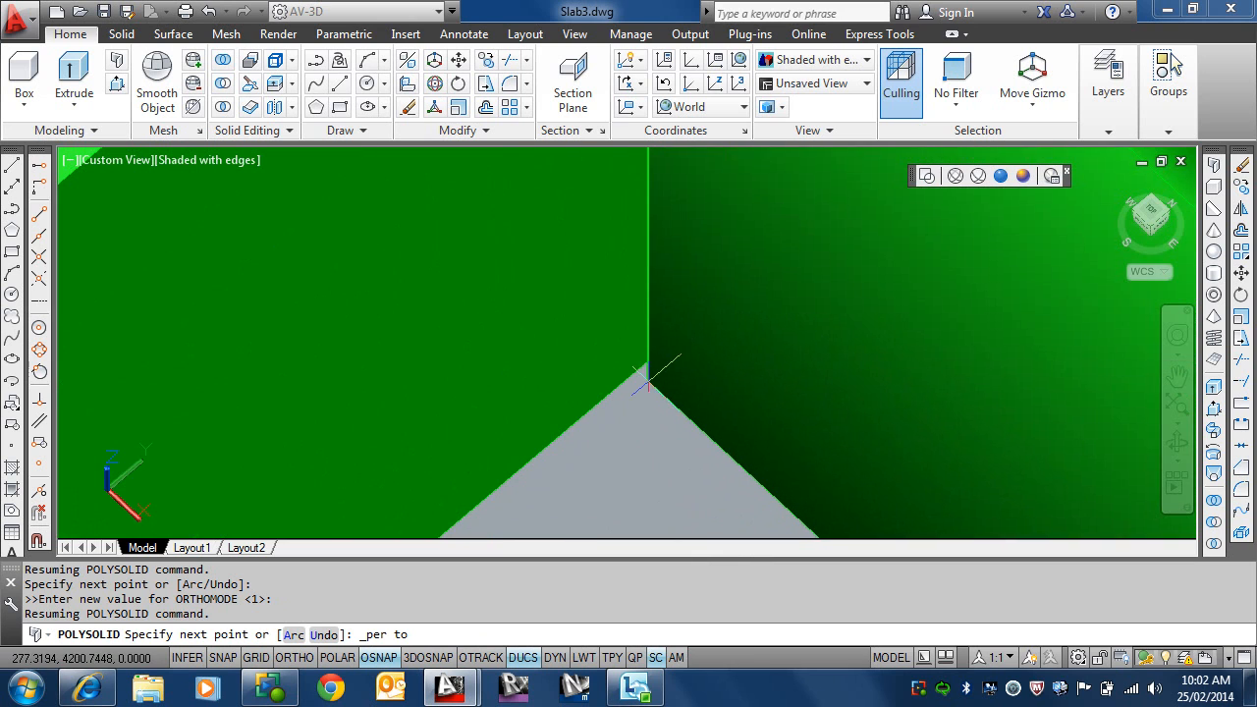
scroll(630, 376, "up", 1)
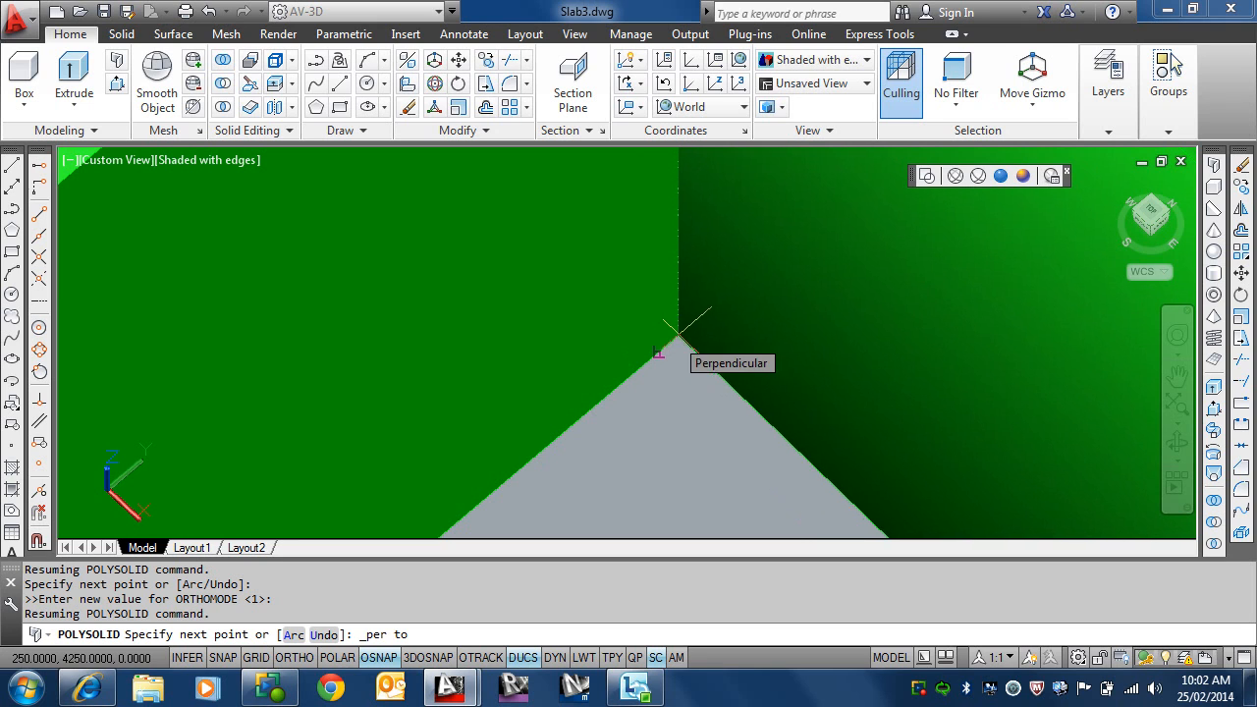
scroll(674, 336, "up", 1)
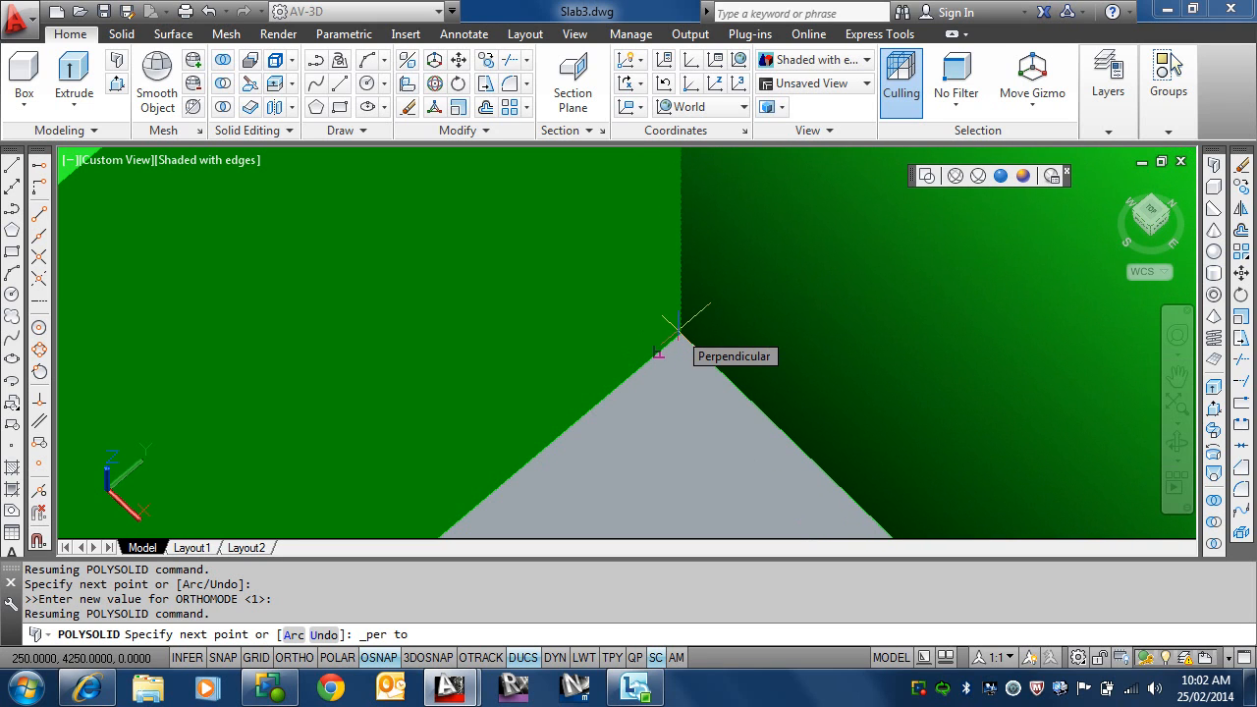
left_click(678, 324)
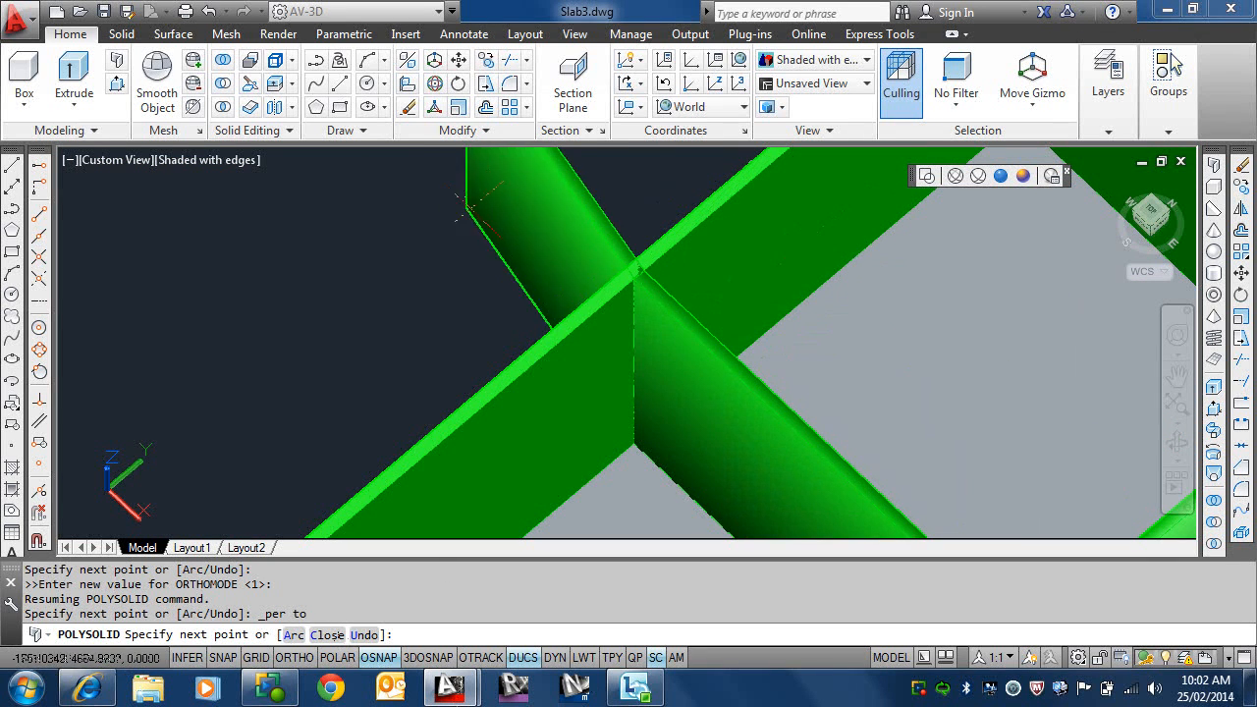
key("Return")
scroll(629, 325, "down", 3)
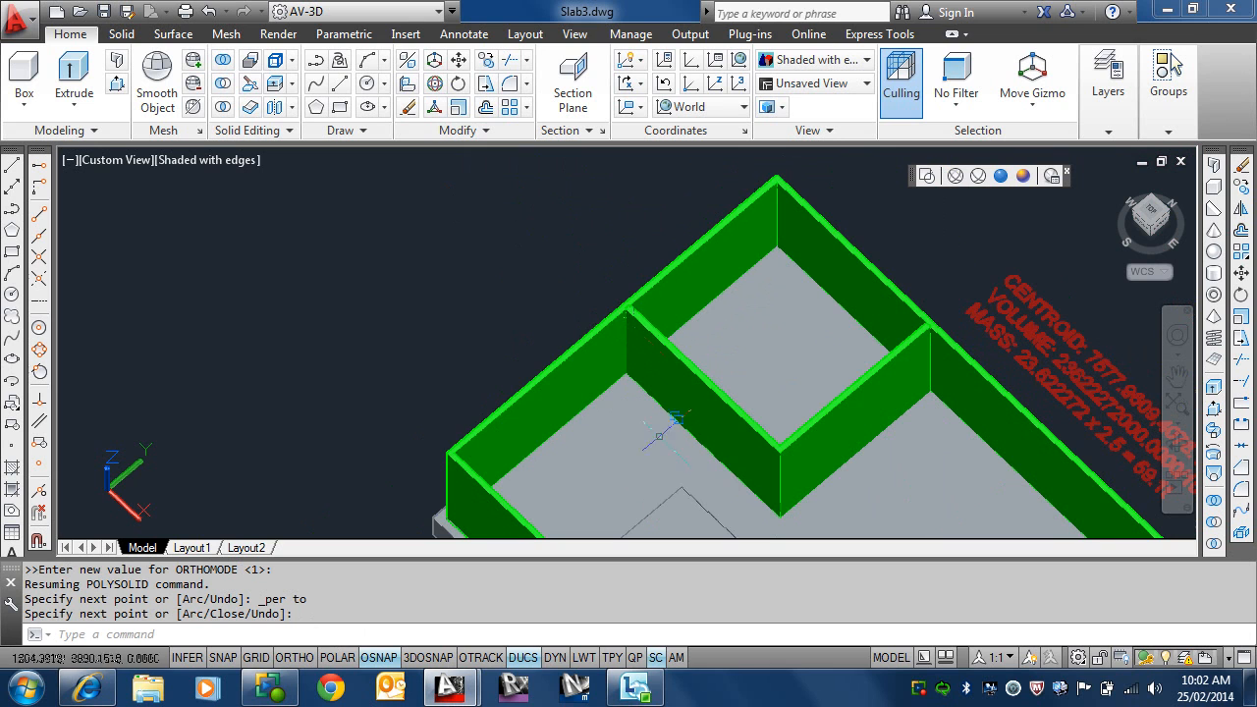
Step: Make Wall-Brick the current layer
middle_click_drag(737, 406, 724, 379, "shift")
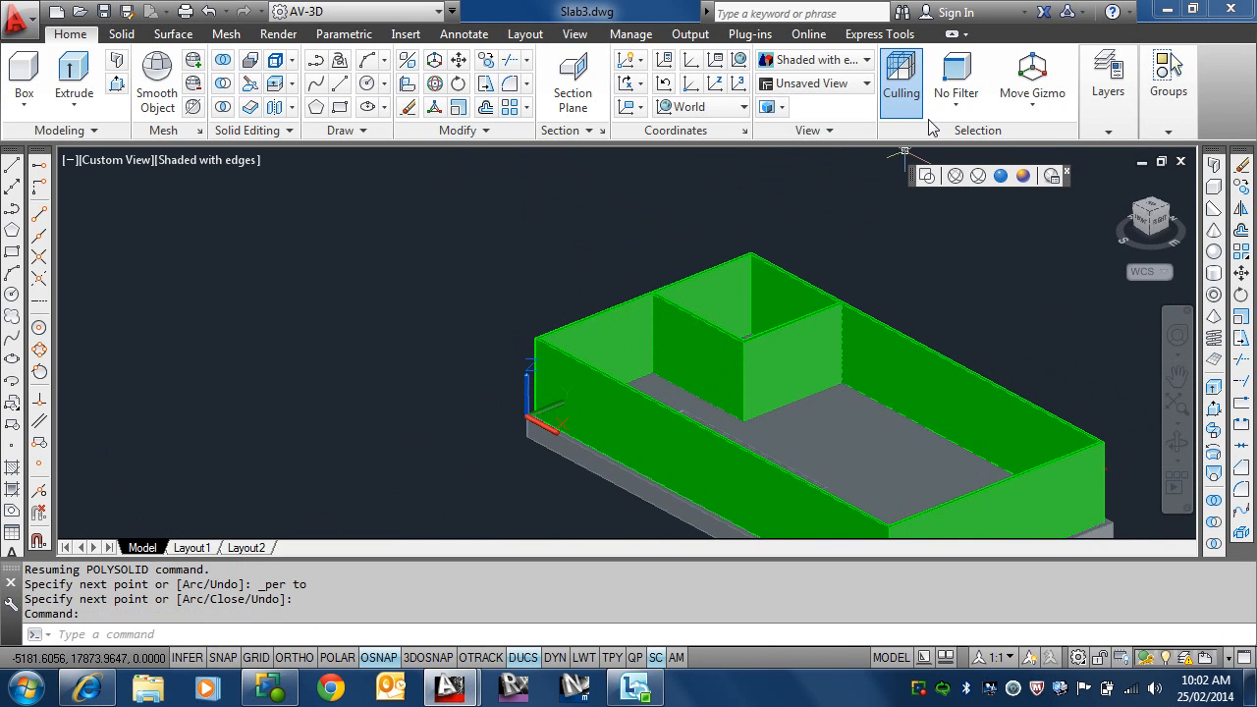
left_click(1114, 121)
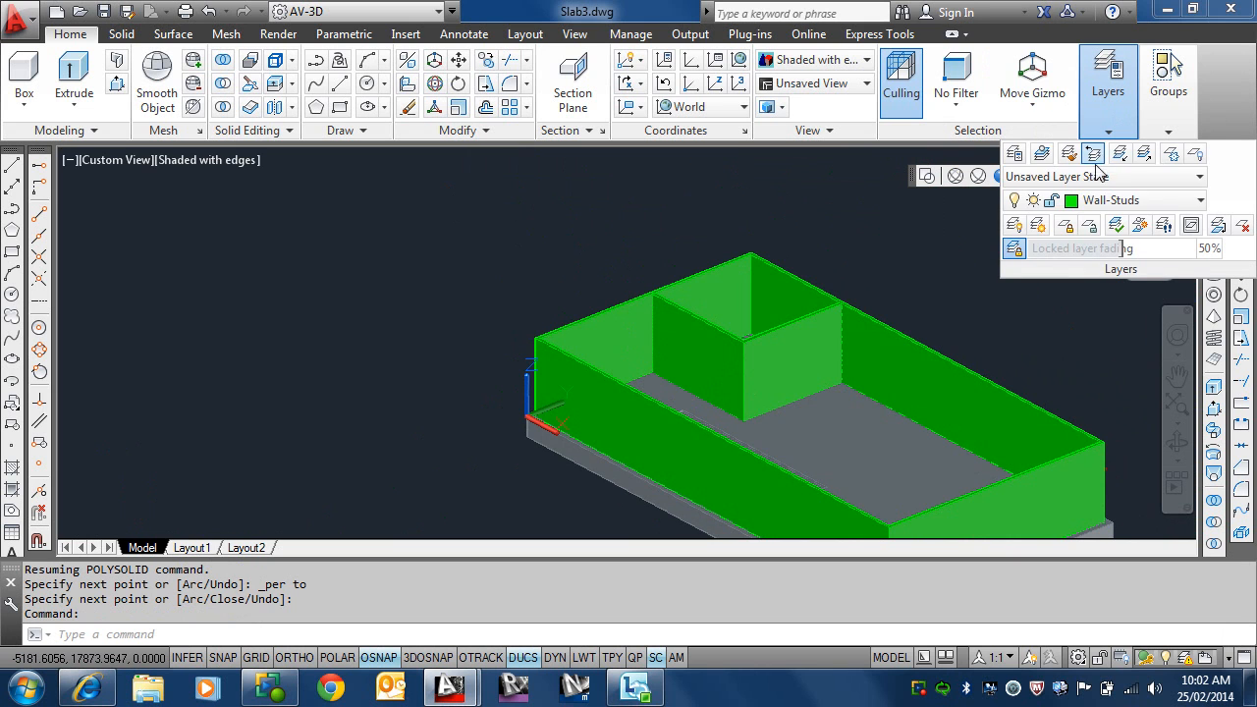
left_click(1110, 199)
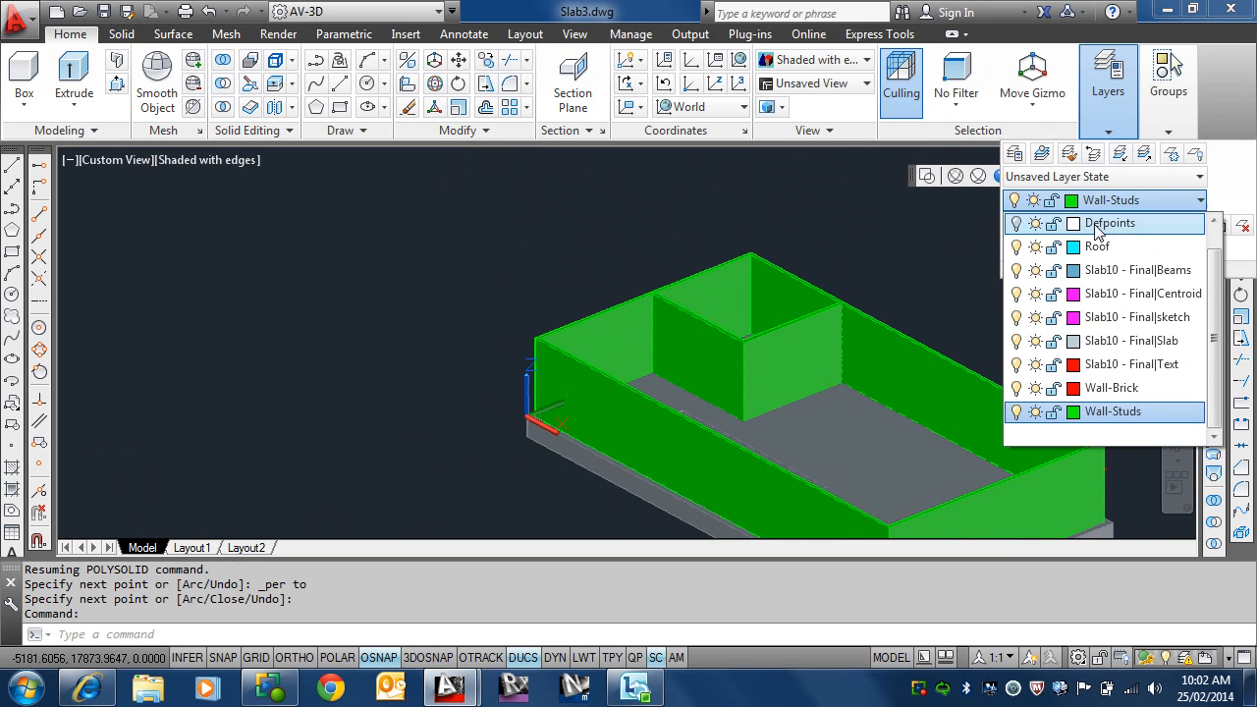
left_click(1111, 388)
scroll(519, 245, "down", 4)
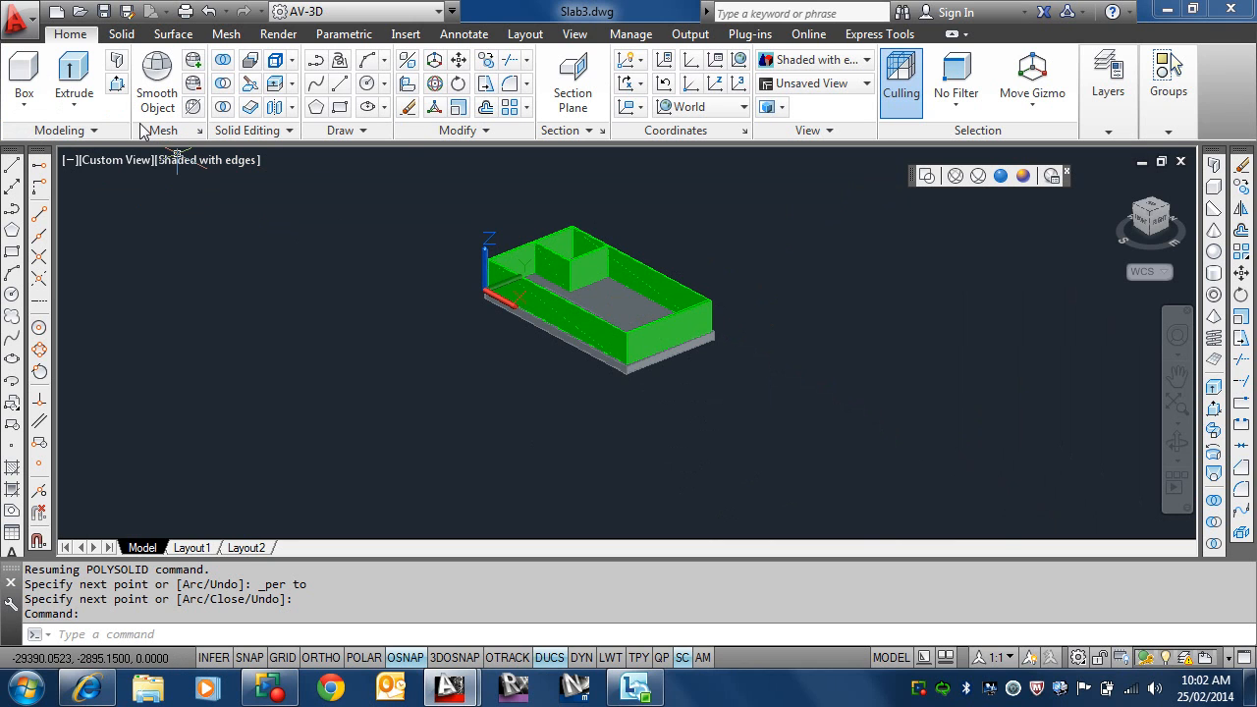
Step: Draw the first brick wall segment as a Polysolid along the front long side, from the slab's outer rebate corner to the outer corner at the origin
left_click(117, 61)
scroll(619, 379, "up", 5)
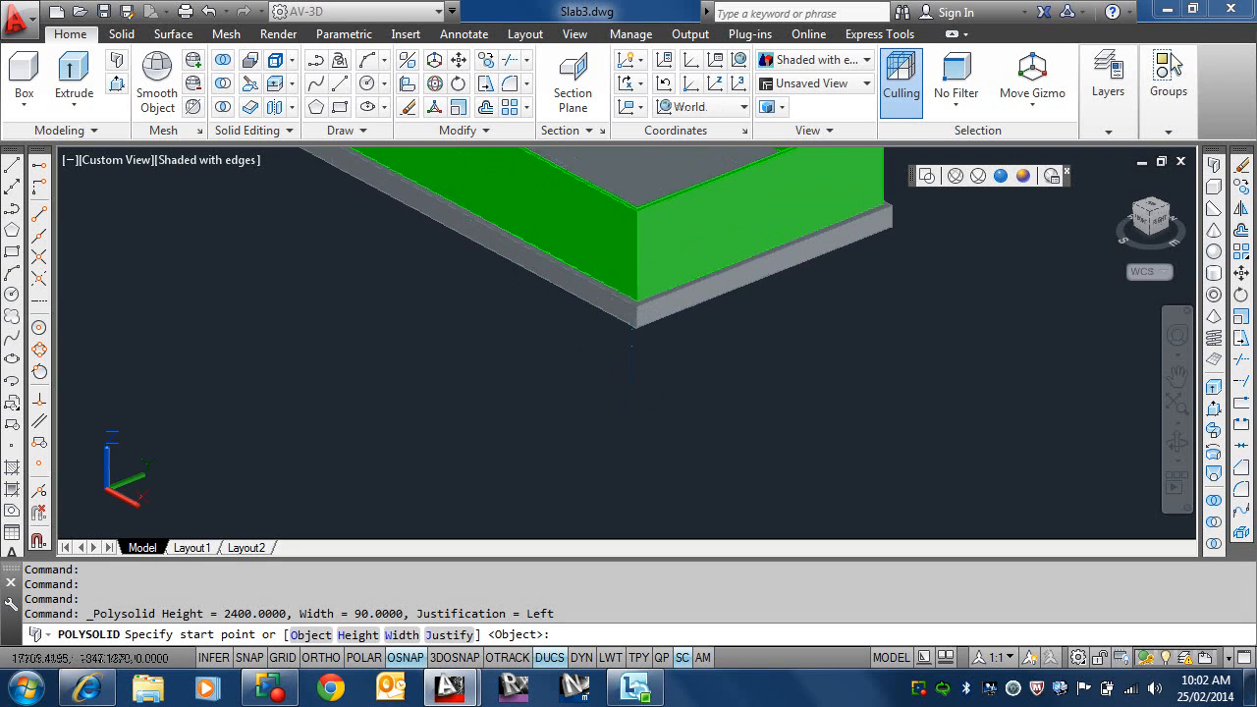
scroll(576, 426, "up", 3)
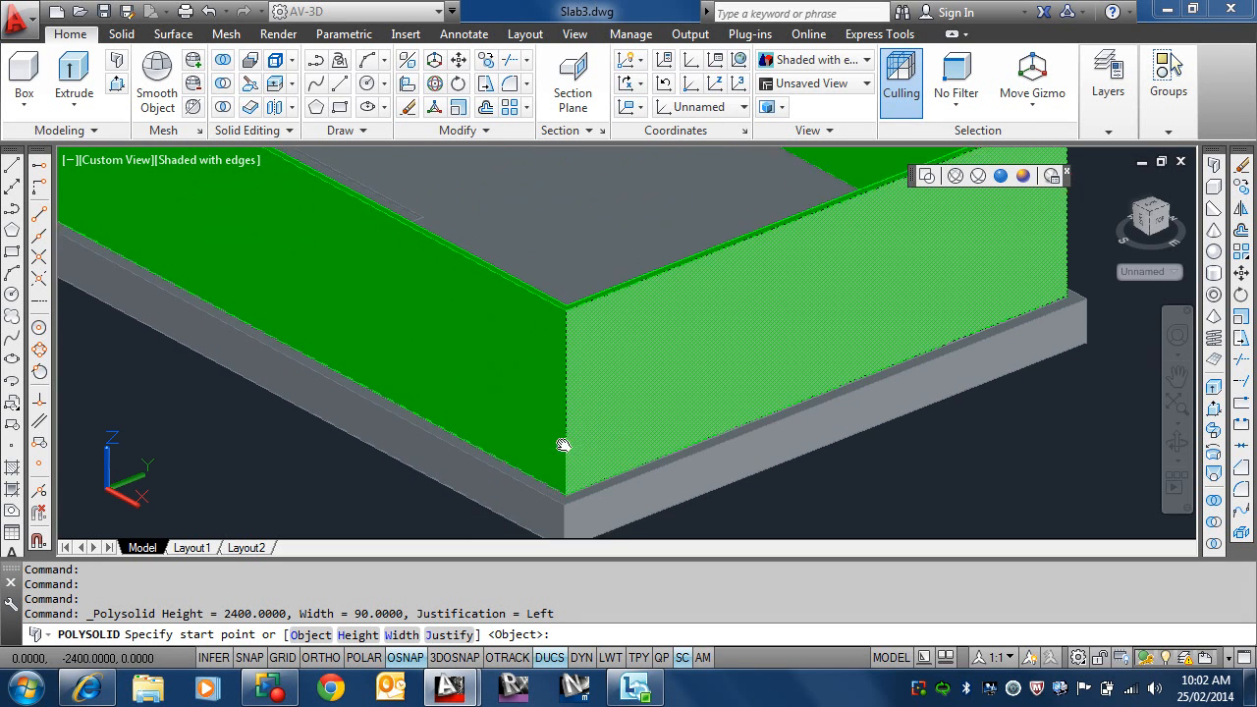
scroll(562, 443, "up", 2)
left_click(565, 443)
scroll(565, 432, "down", 6)
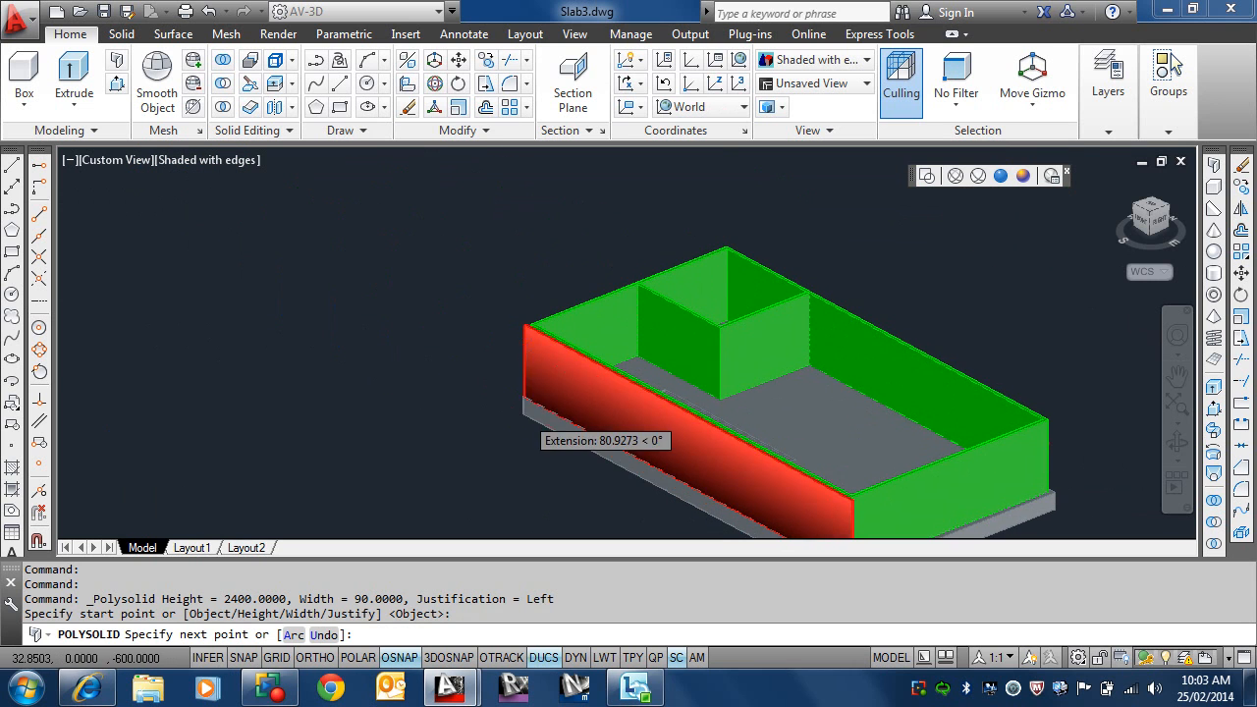
scroll(550, 417, "up", 4)
scroll(577, 393, "up", 5)
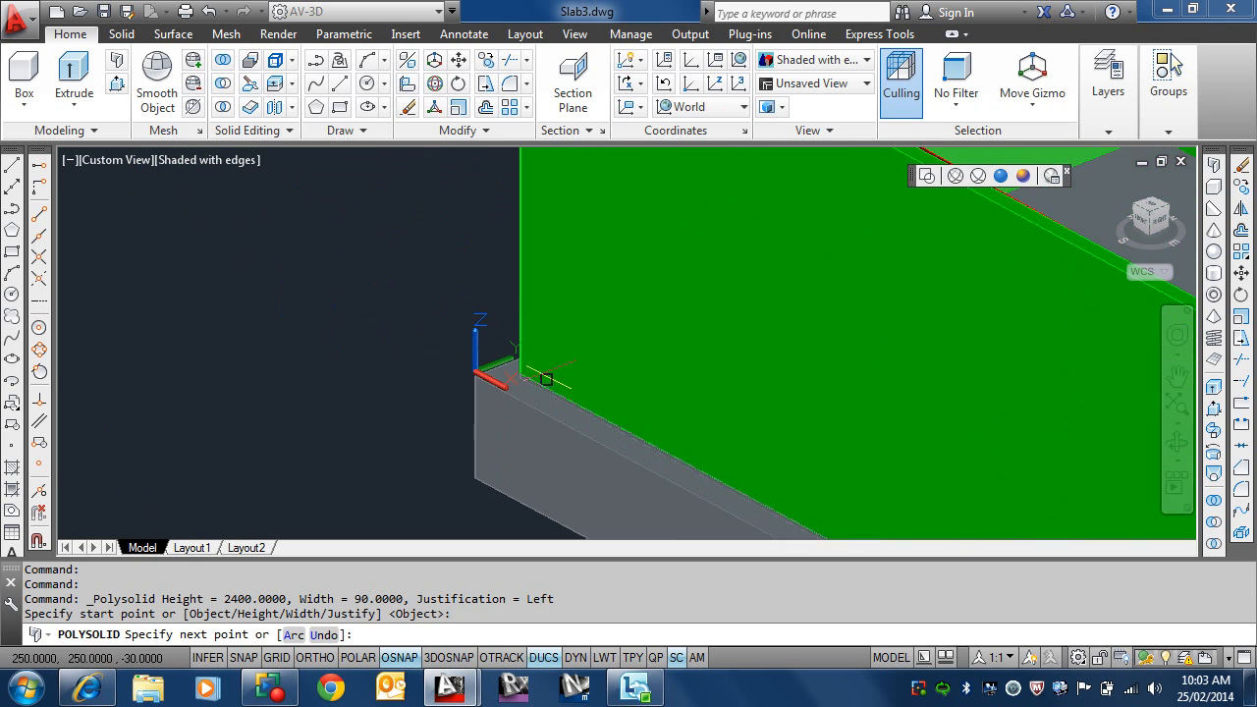
scroll(449, 381, "down", 8)
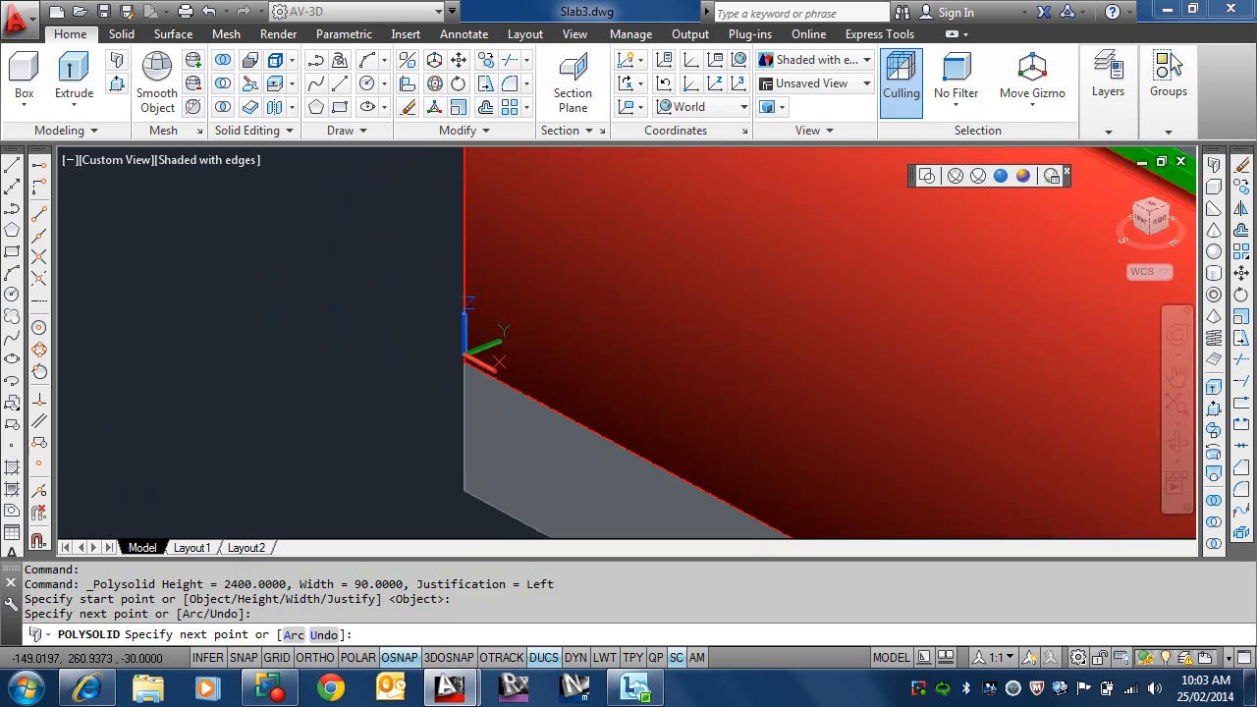
Step: Turn on Ortho and continue the brick wall along the short side at the origin to the slab's outer corner at 0,8000
middle_click_drag(491, 383, 800, 351, "shift")
scroll(815, 422, "up", 2)
scroll(945, 491, "up", 6)
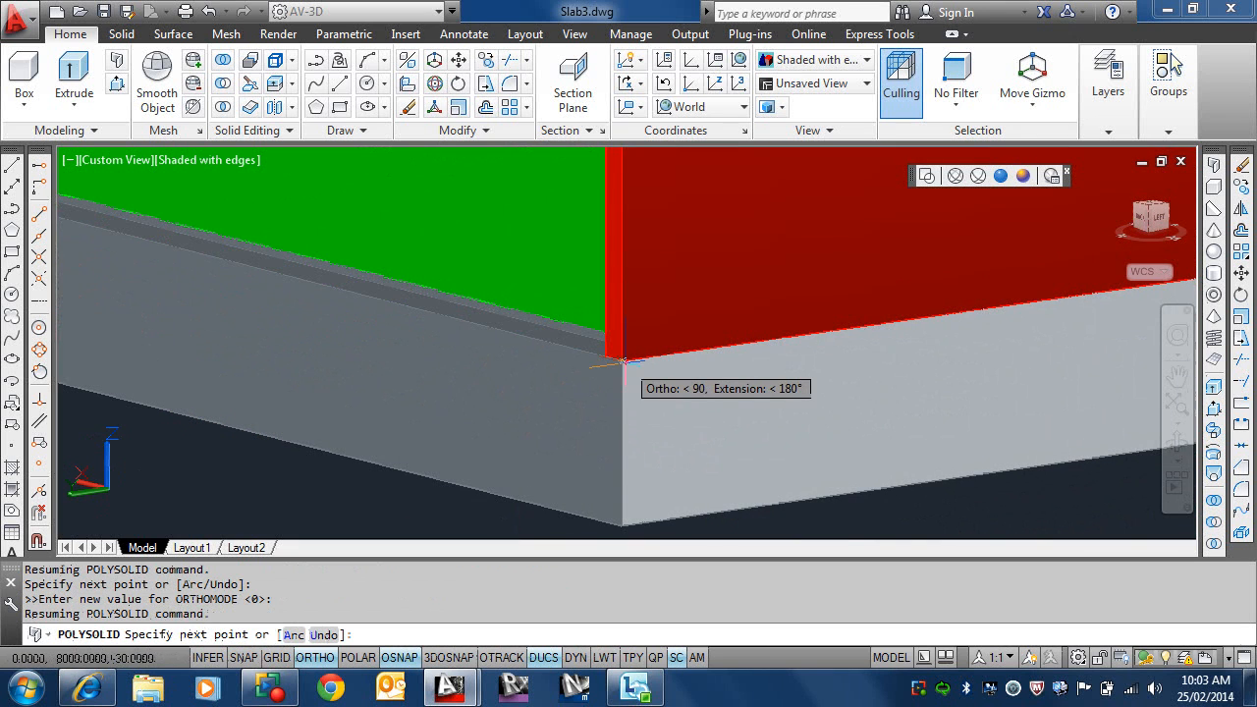
scroll(621, 372, "up", 1)
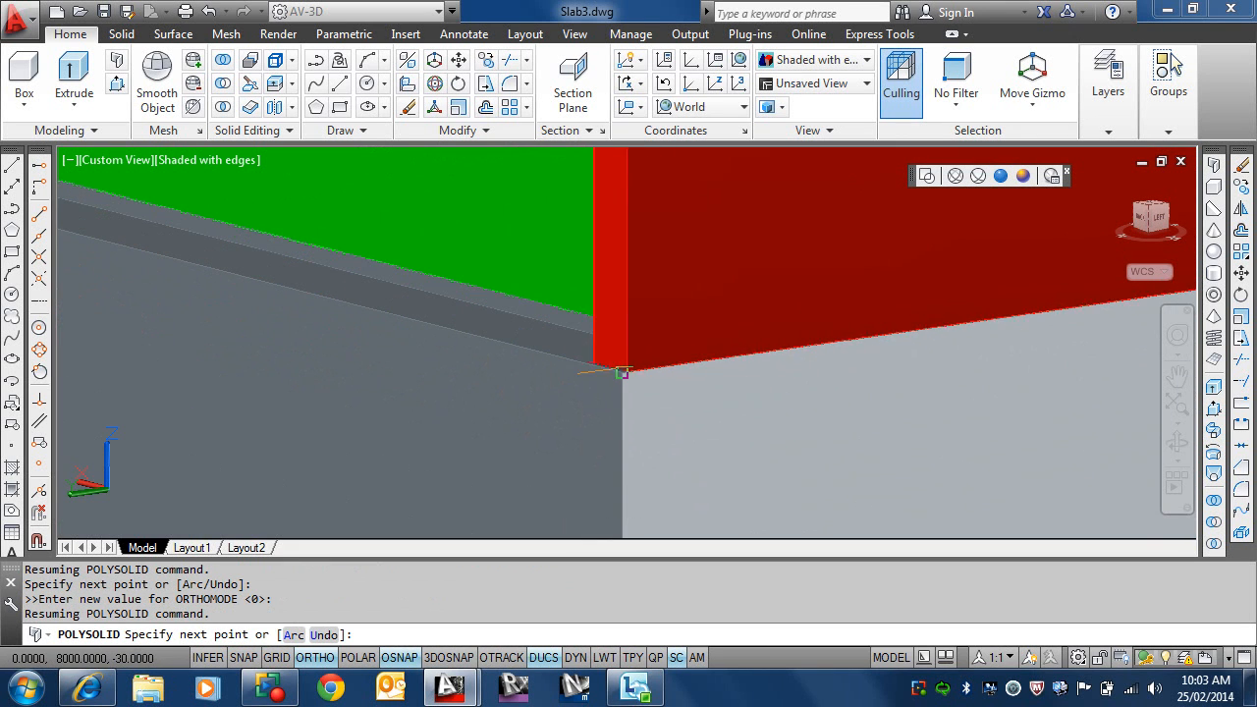
left_click(621, 373)
Step: Continue the brick wall along the far long side to the slab's outer corner at 15000,8000 and close the polysolid
scroll(628, 378, "down", 8)
mouse_move(643, 378)
middle_mouse_down("shift")
mouse_move(811, 360)
mouse_move(651, 393)
middle_mouse_up("shift")
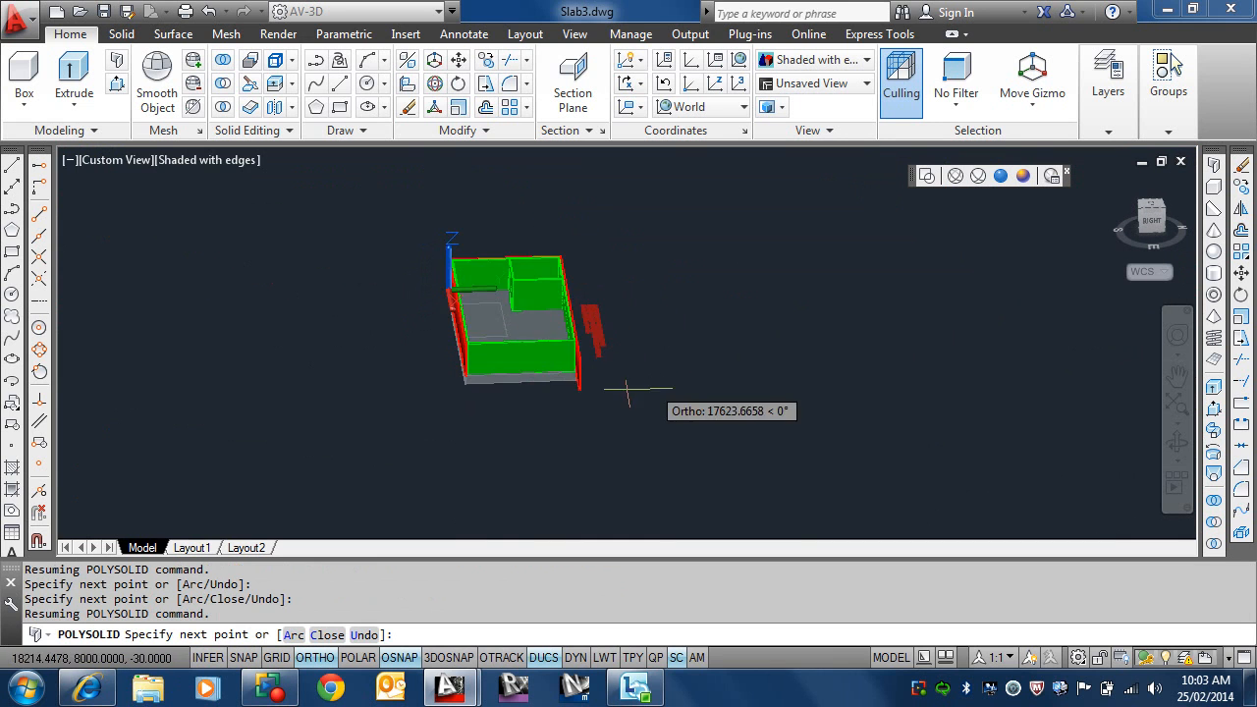
scroll(467, 365, "up", 5)
scroll(468, 366, "up", 2)
scroll(668, 263, "up", 1)
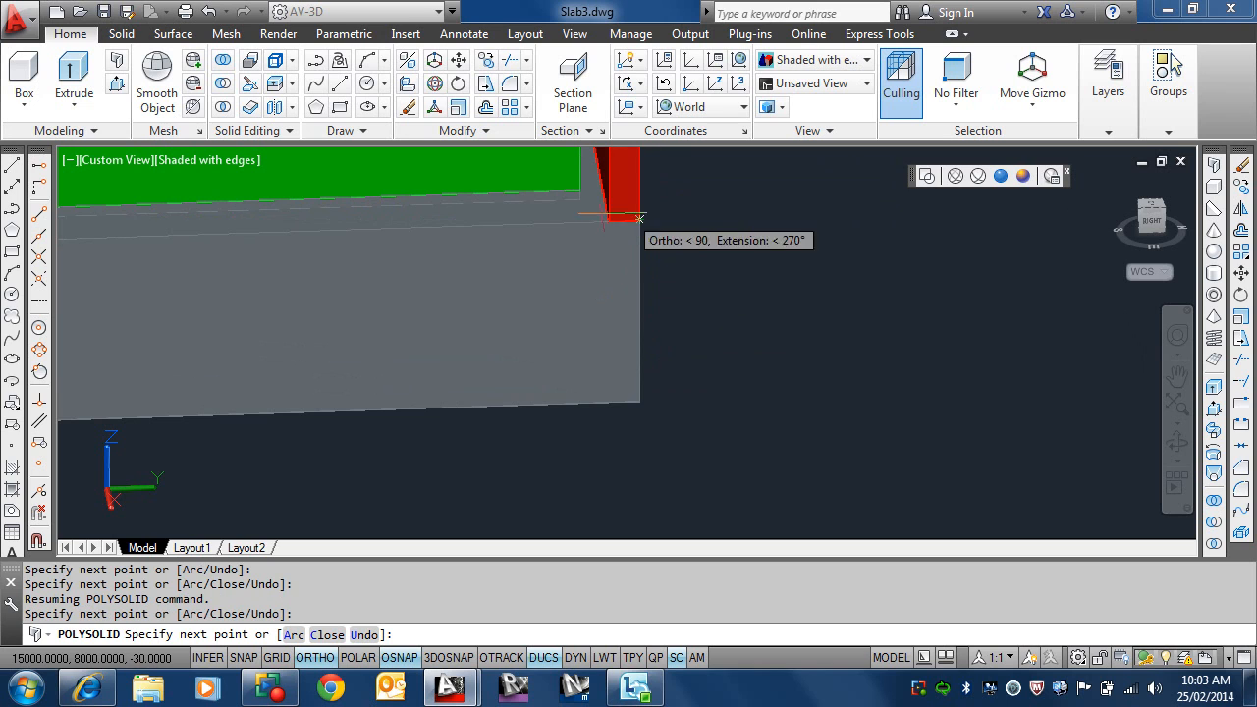
left_click(447, 324)
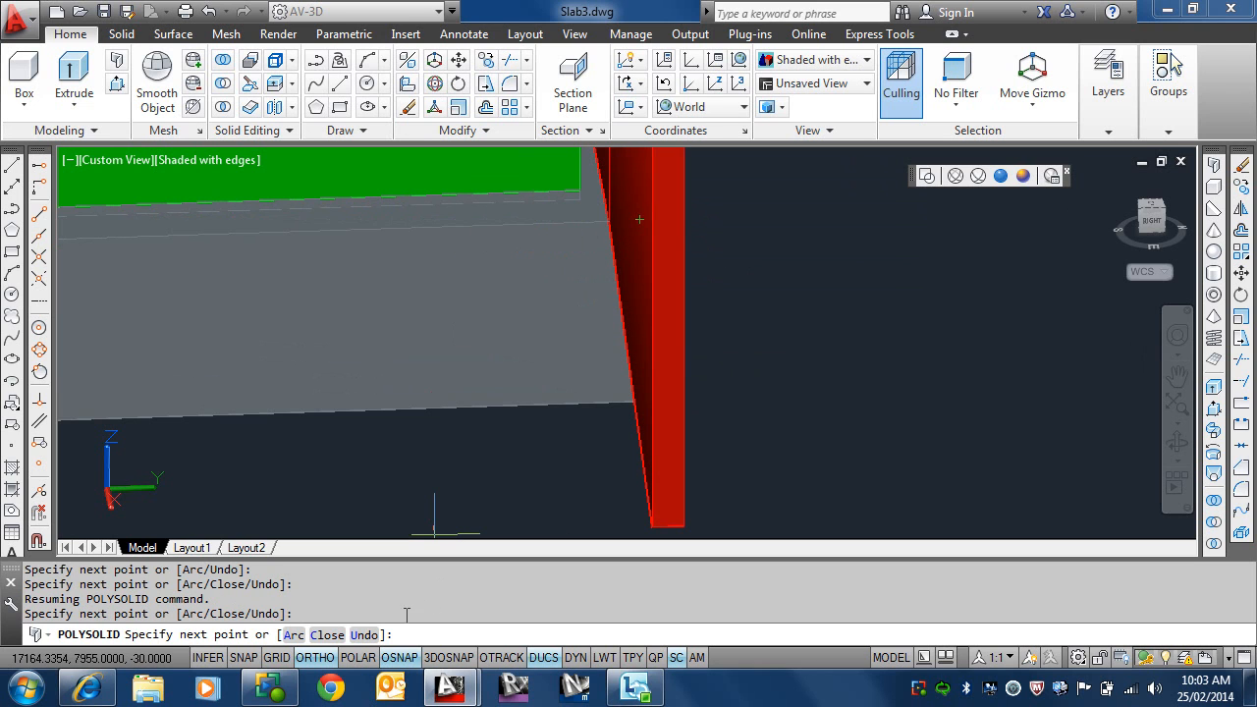
left_click(328, 635)
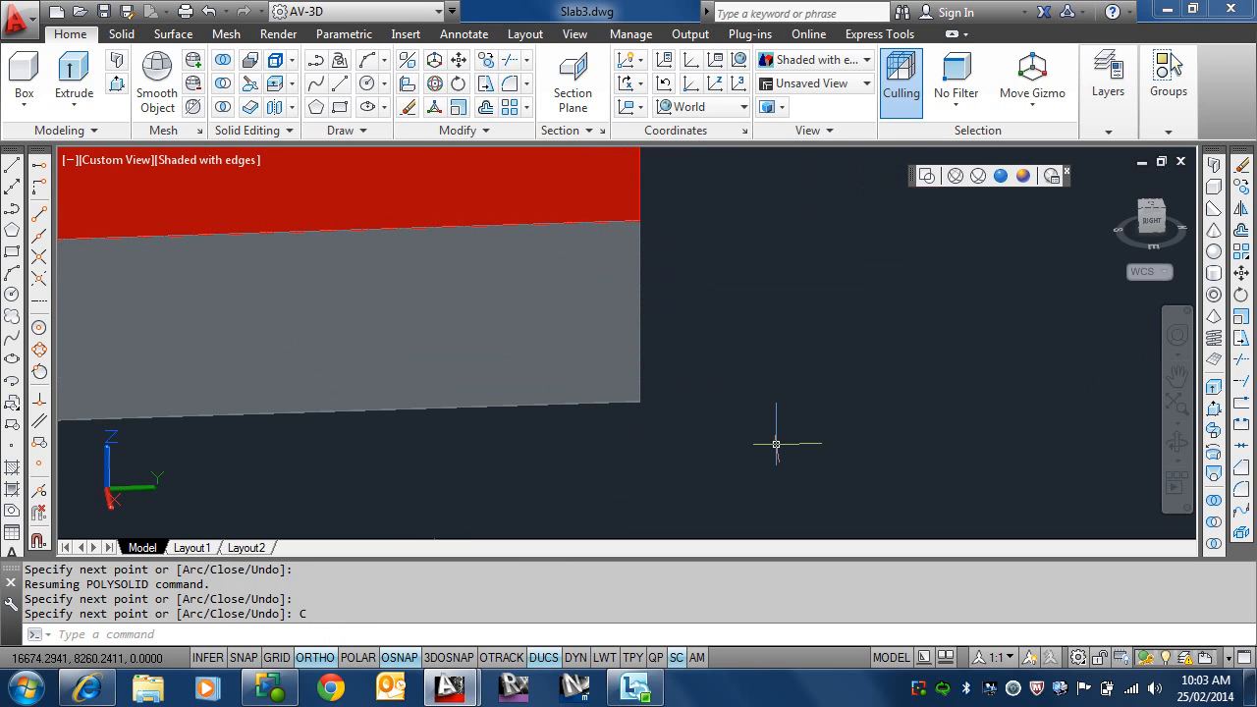
Step: Examine the finished outer brick wall around the slab corner, including the fit between the brick and stud walls
scroll(776, 444, "down", 6)
mouse_move(747, 417)
middle_mouse_down("shift")
mouse_move(658, 444)
mouse_move(623, 422)
mouse_move(752, 424)
middle_mouse_up("shift")
middle_click_drag(842, 406, 794, 422, "shift")
scroll(794, 422, "up", 5)
scroll(652, 402, "up", 10)
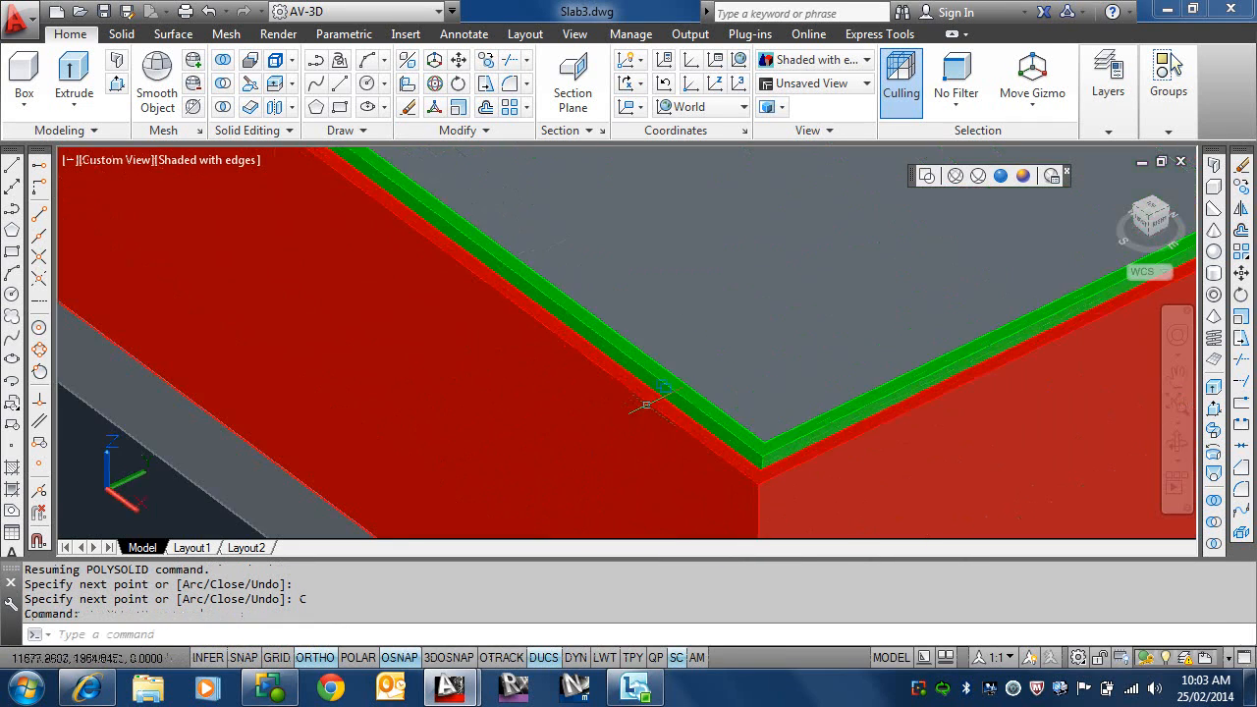
mouse_move(693, 365)
middle_mouse_down("shift")
mouse_move(687, 436)
mouse_move(733, 323)
mouse_move(704, 387)
middle_mouse_up("shift")
scroll(718, 362, "down", 2)
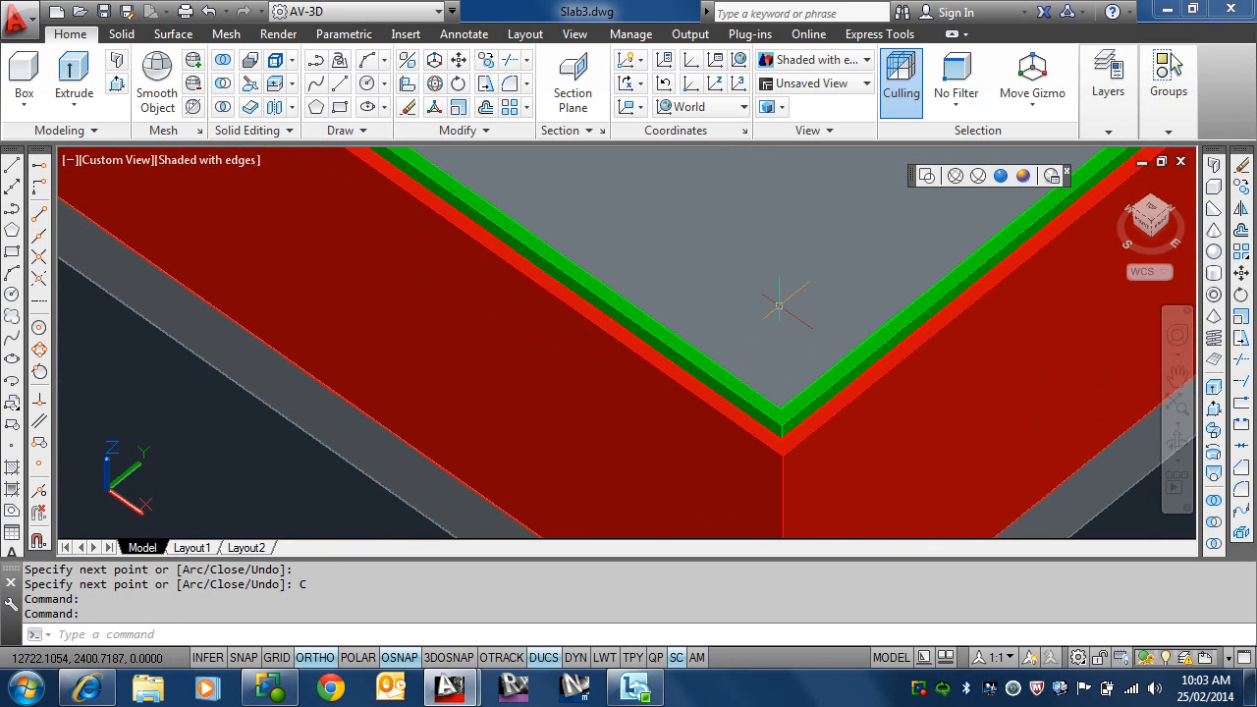
scroll(778, 306, "down", 1)
scroll(717, 354, "down", 1)
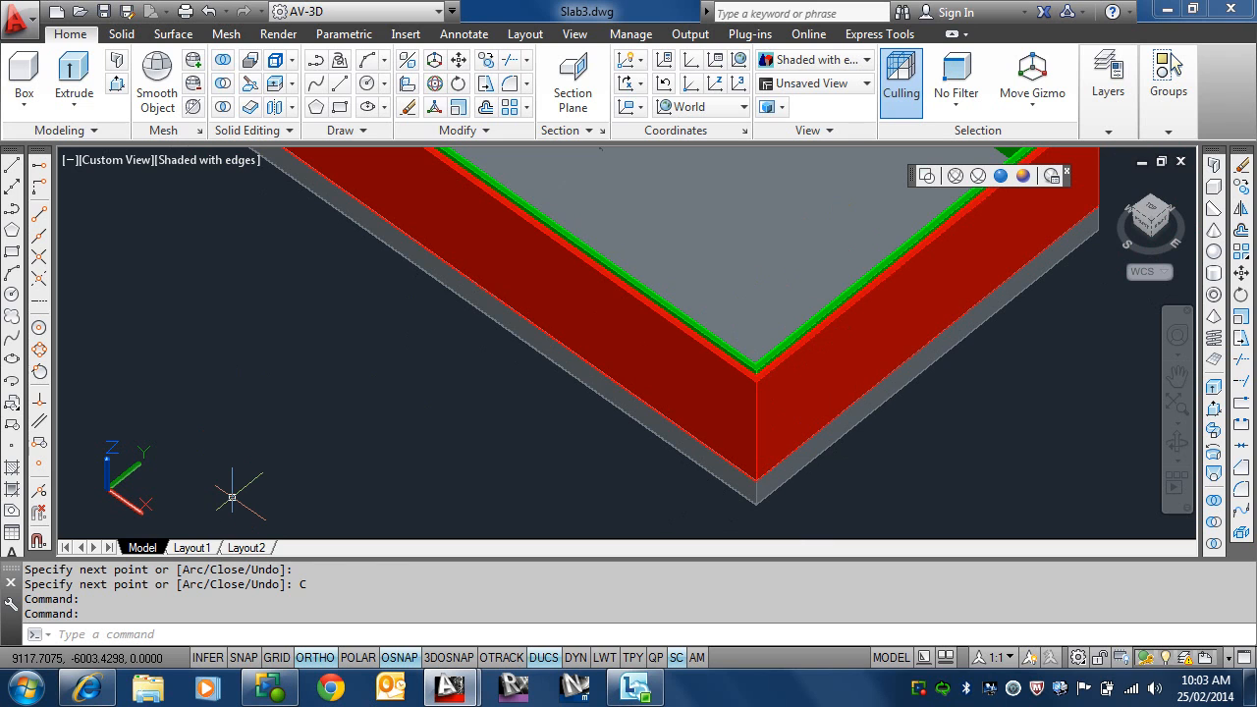
right_click(921, 689)
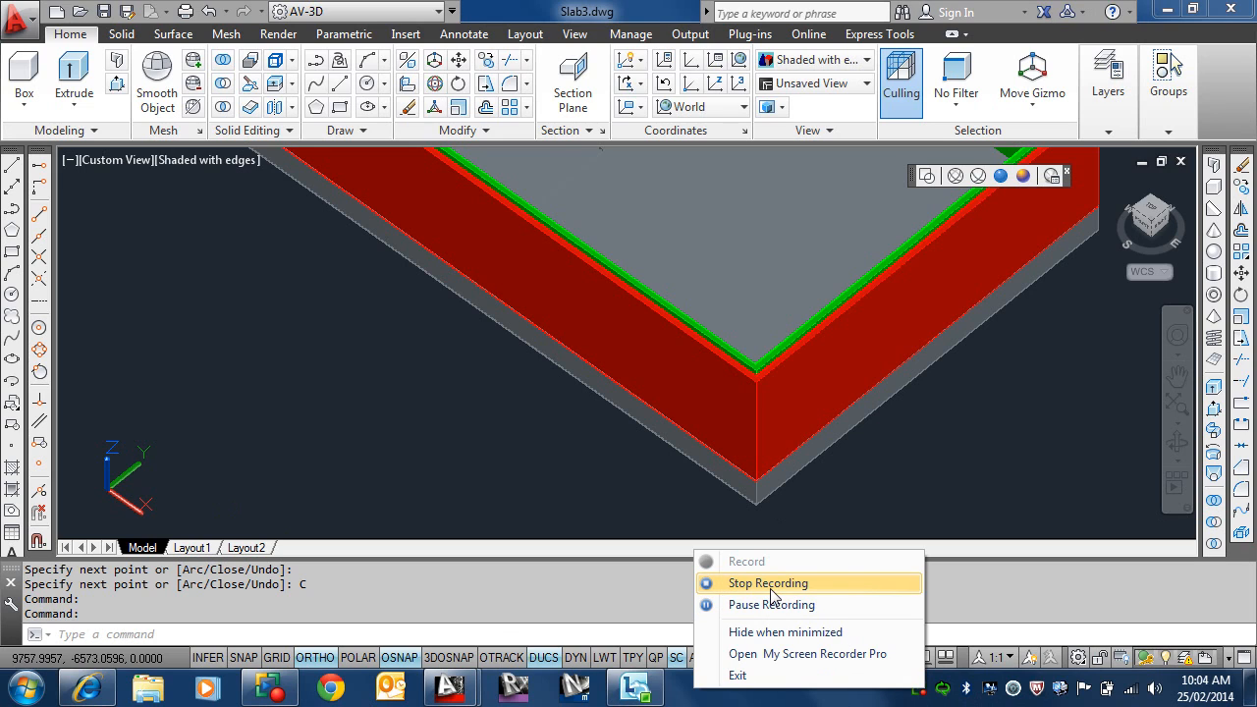